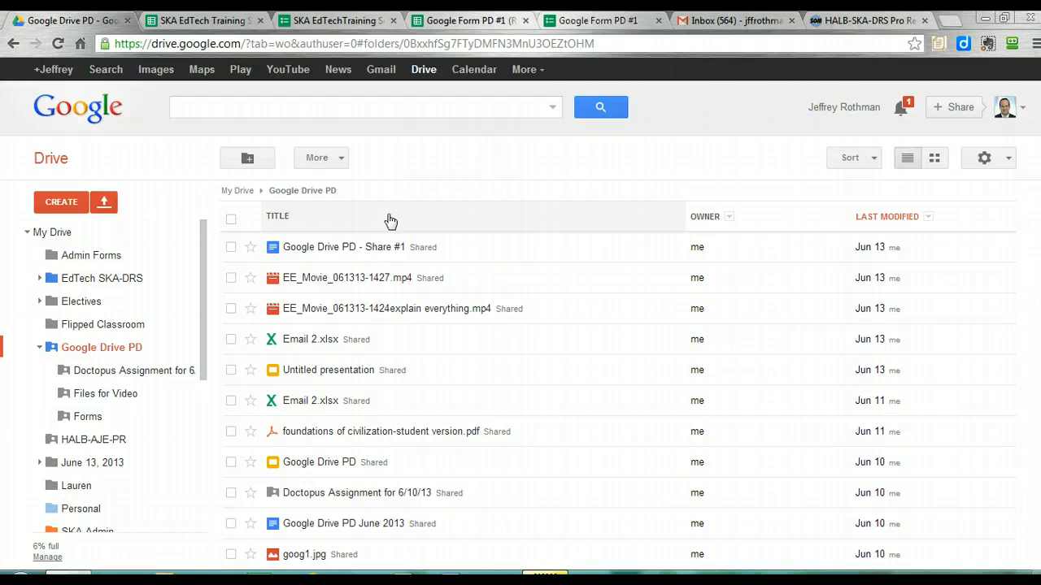
- Examine the SKA EdTechTraining Session June 2013 live form, including its name fields, School choices and session topic questions
{"action": "left_click", "coordinate": [385, 160]}
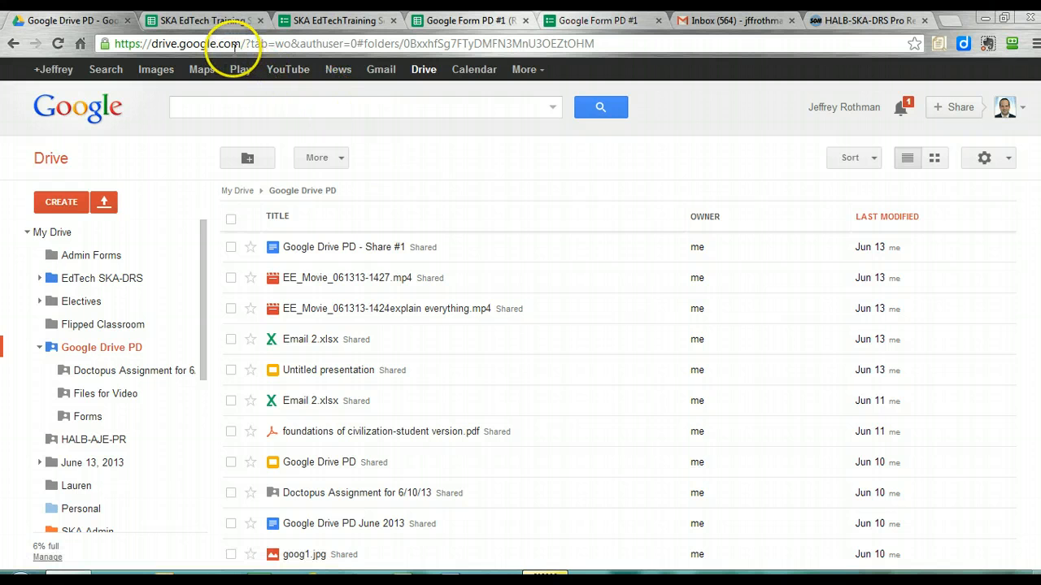
{"action": "left_click", "coordinate": [312, 22]}
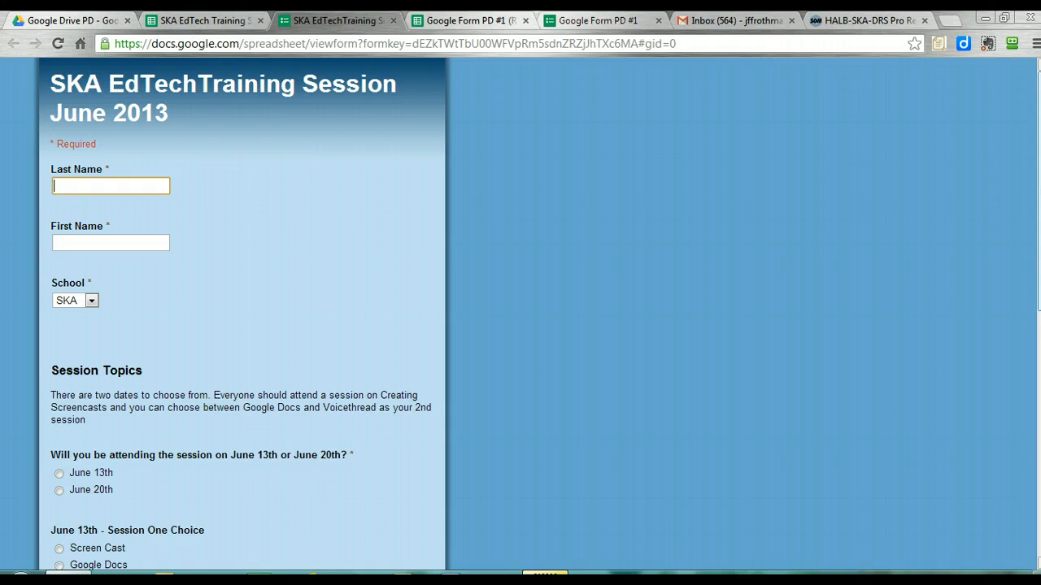
{"action": "scroll", "coordinate": [242, 316], "scroll_direction": "down", "scroll_amount": 1}
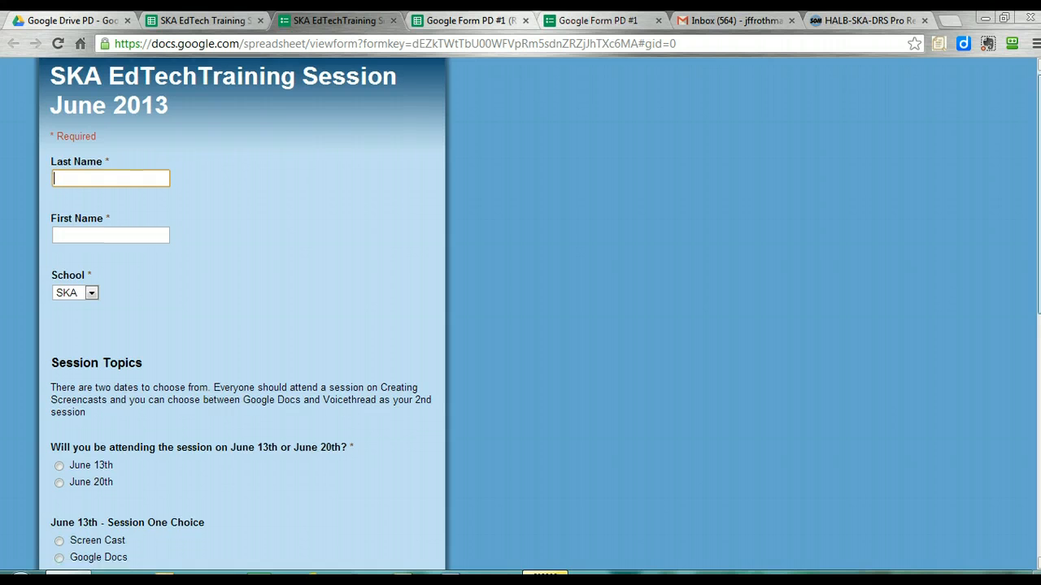
{"action": "scroll", "coordinate": [242, 313], "scroll_direction": "up", "scroll_amount": 1}
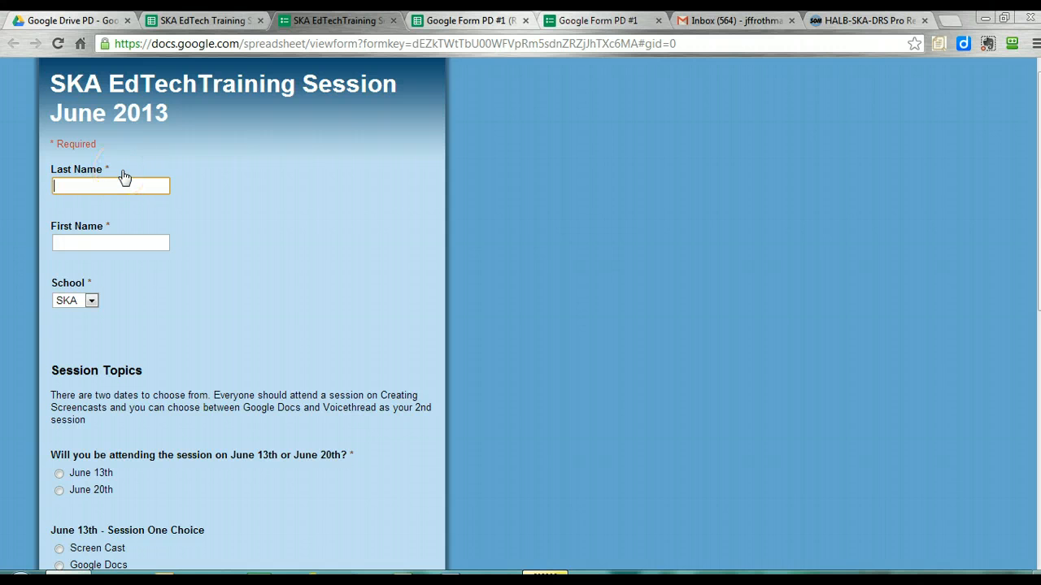
{"action": "left_click", "coordinate": [124, 187]}
{"action": "left_click", "coordinate": [91, 300]}
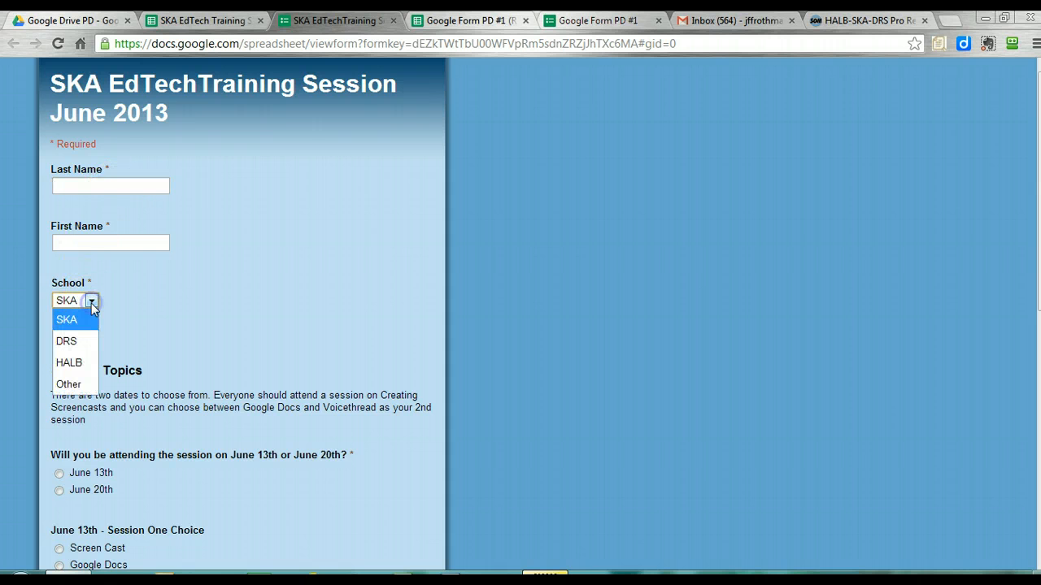
{"action": "left_click", "coordinate": [135, 307]}
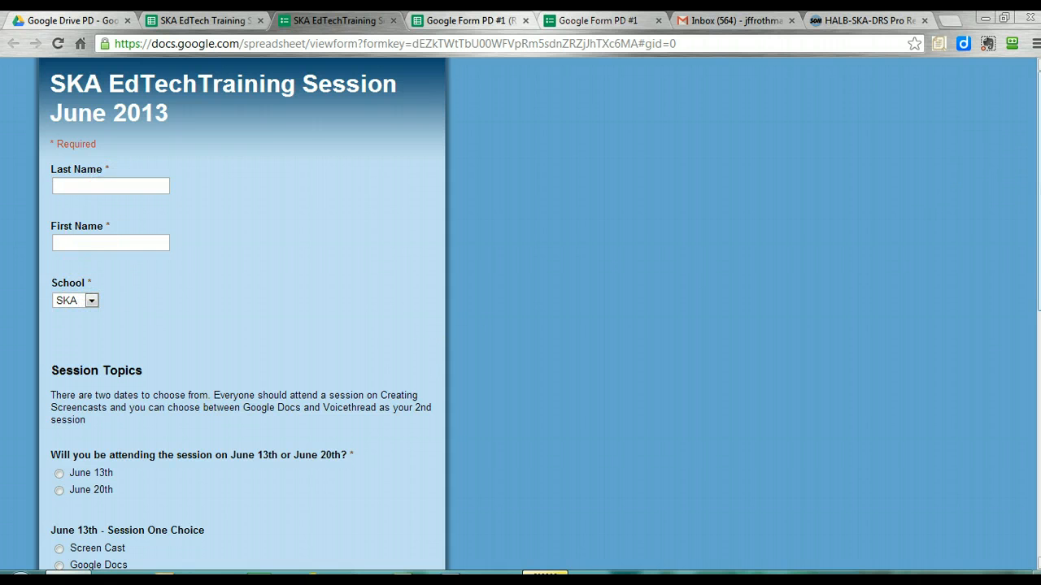
{"action": "scroll", "coordinate": [379, 255], "scroll_direction": "down", "scroll_amount": 3}
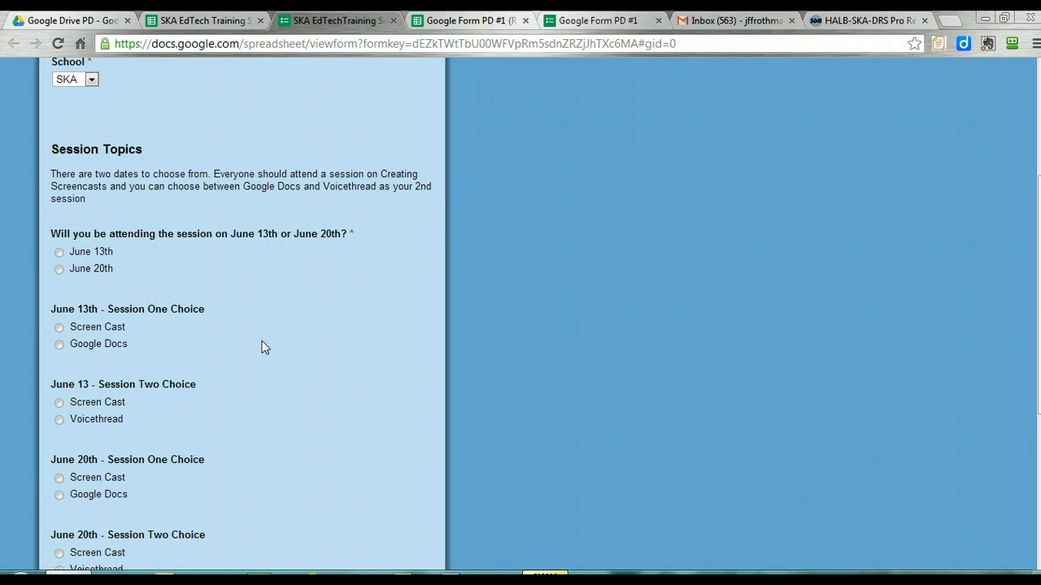
- Review the collected responses in the SKA EdTech Training Session June 2013 spreadsheet
{"action": "left_click", "coordinate": [174, 19]}
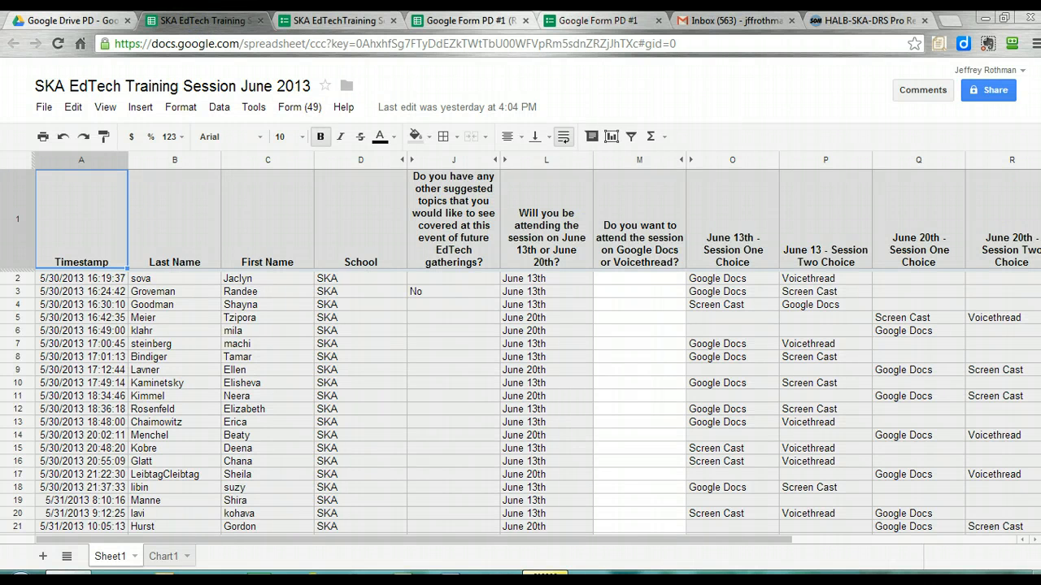
{"action": "left_click_drag", "start_coordinate": [1039, 195], "coordinate": [1022, 179]}
{"action": "scroll", "coordinate": [306, 390], "scroll_direction": "down", "scroll_amount": 7}
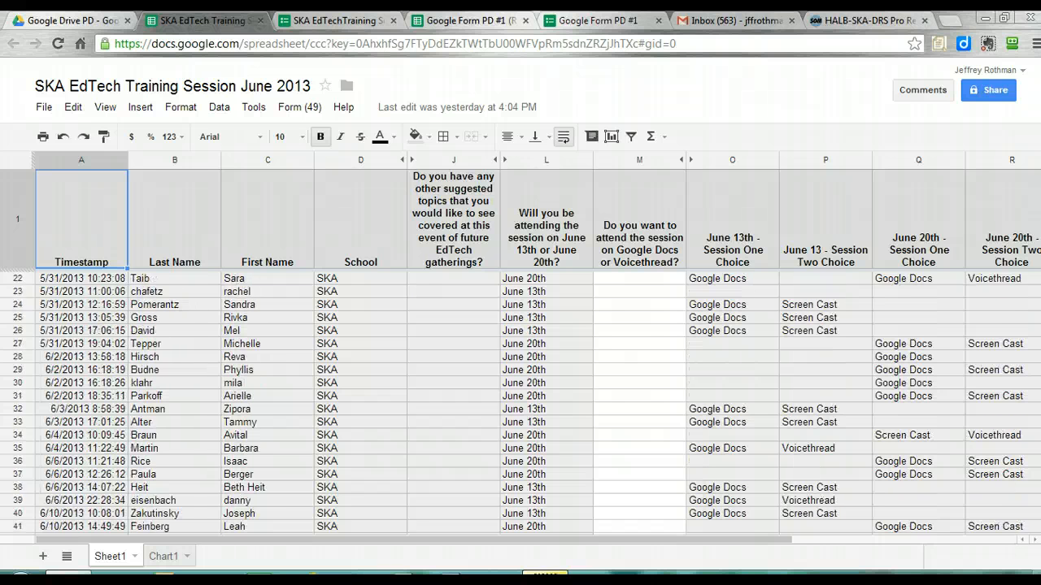
{"action": "scroll", "coordinate": [306, 390], "scroll_direction": "up", "scroll_amount": 7}
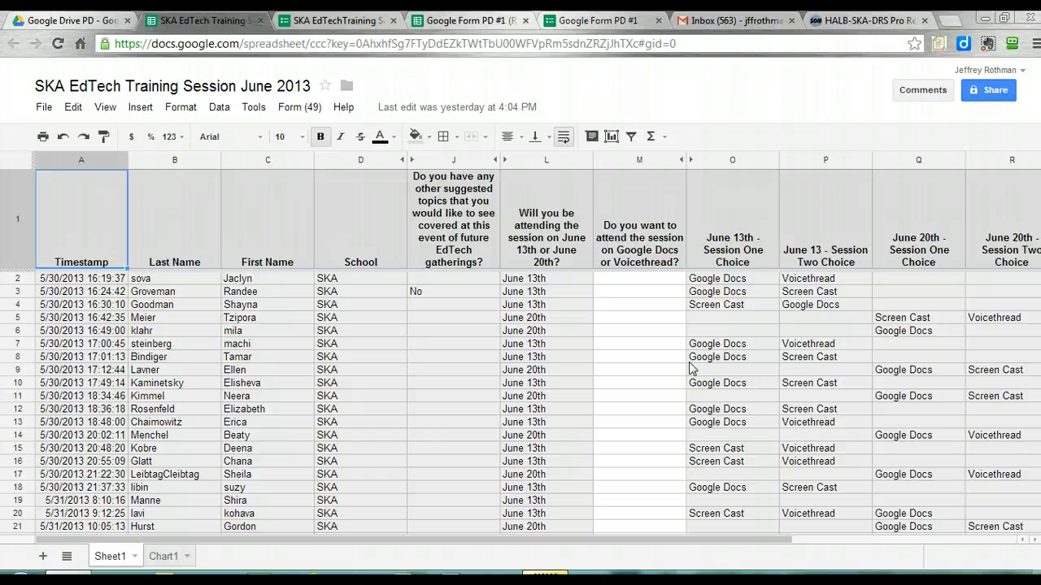
- Revisit the top of the training session form and view the Google Form PD #1 (Responses) spreadsheet
{"action": "left_click", "coordinate": [323, 18]}
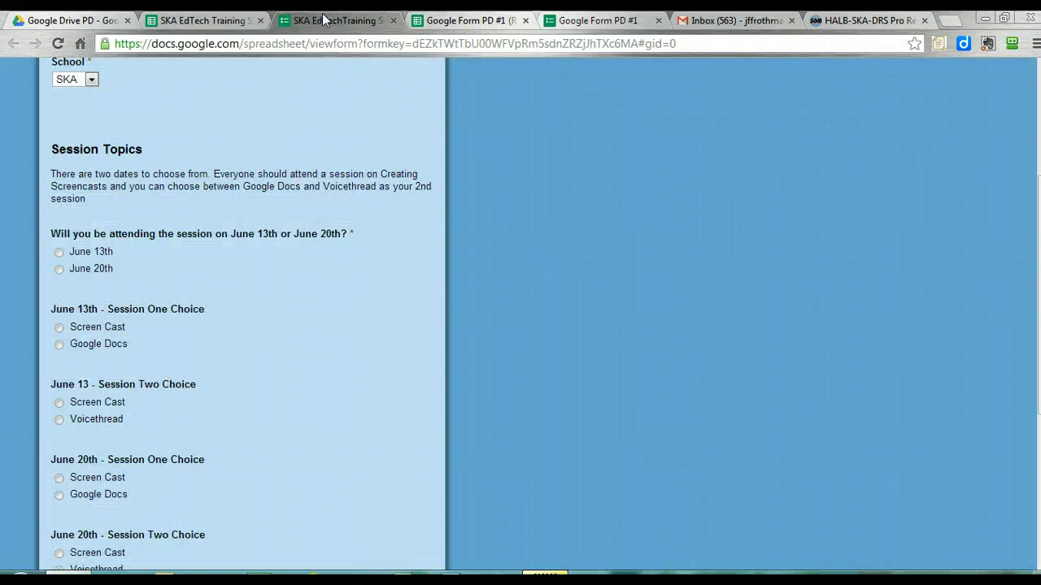
{"action": "scroll", "coordinate": [242, 309], "scroll_direction": "up", "scroll_amount": 3}
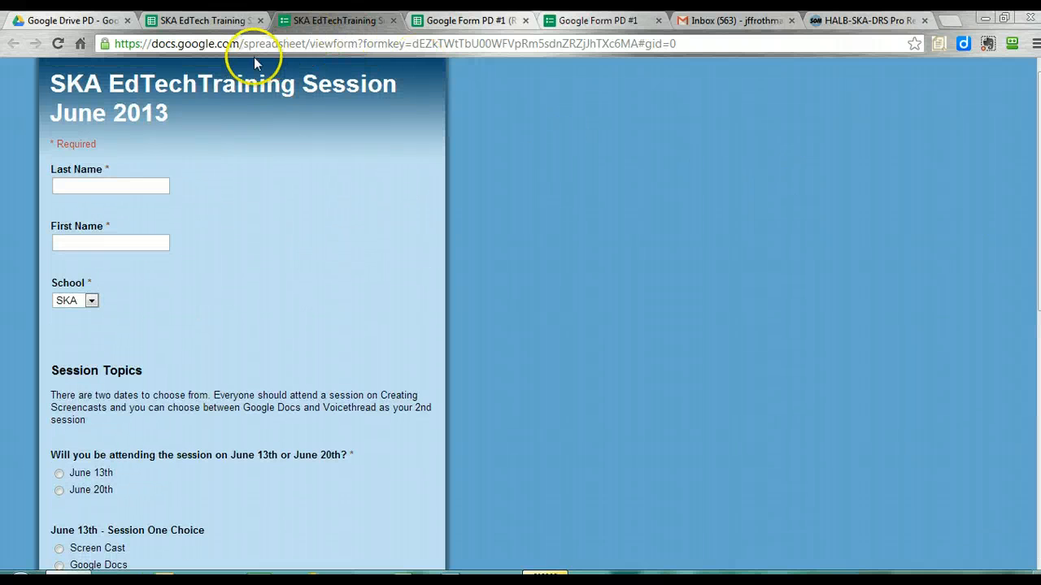
{"action": "left_click", "coordinate": [470, 22]}
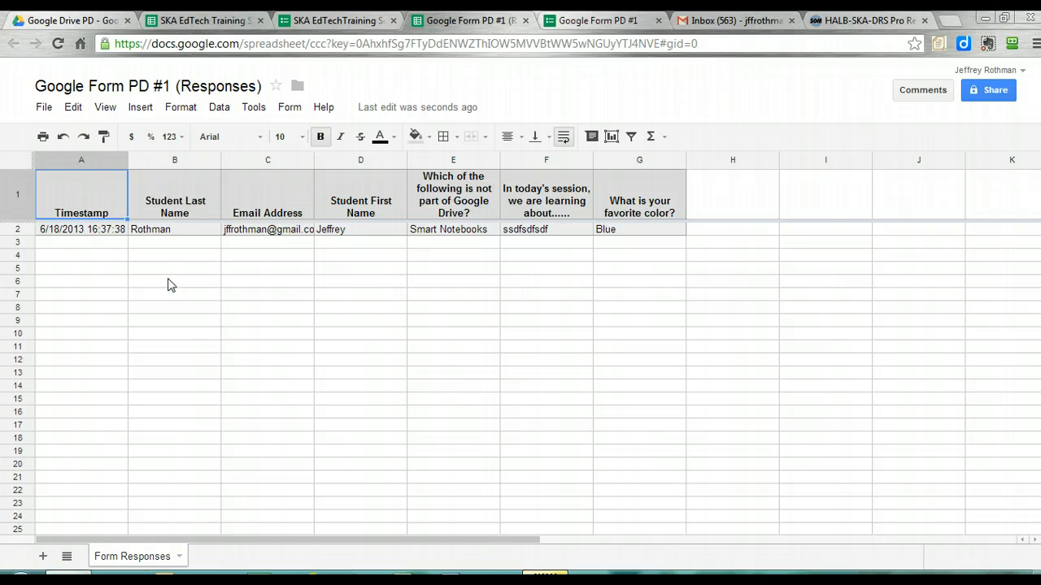
- Create a new form in the shared Google Drive PD folder, accepting the folder's sharing permissions
{"action": "left_click", "coordinate": [91, 20]}
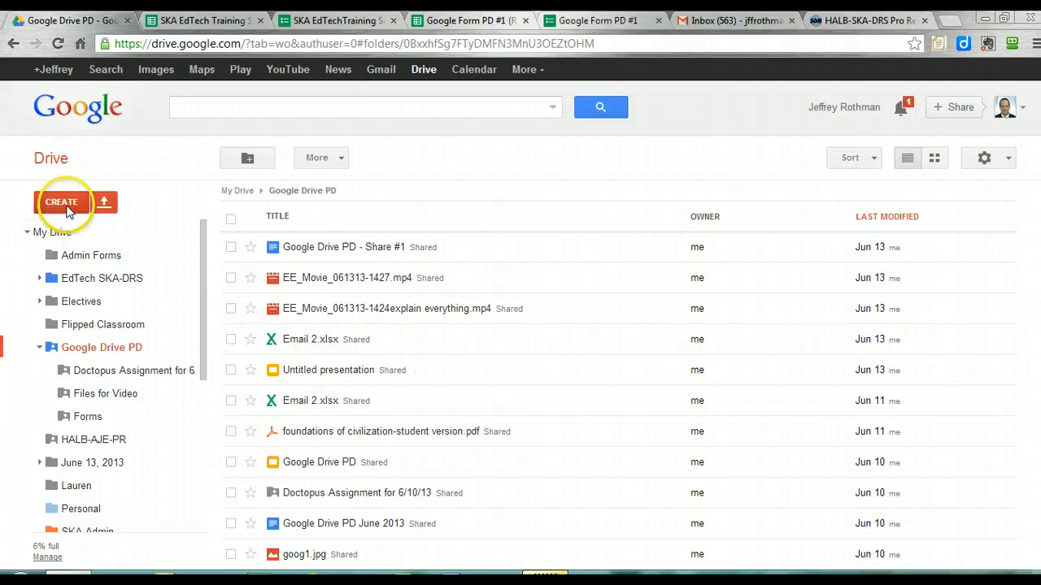
{"action": "left_click", "coordinate": [68, 208]}
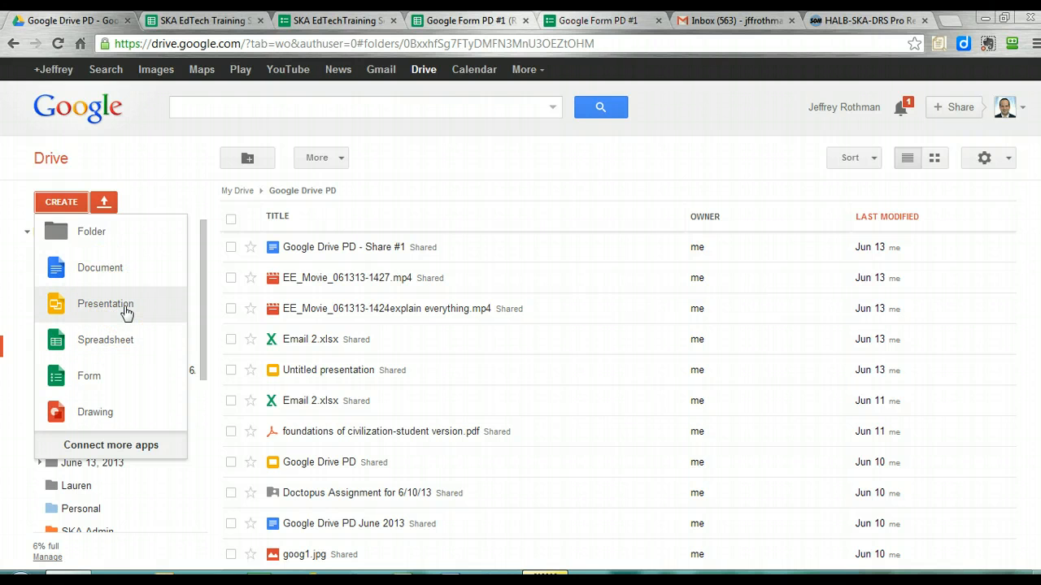
{"action": "left_click", "coordinate": [91, 378]}
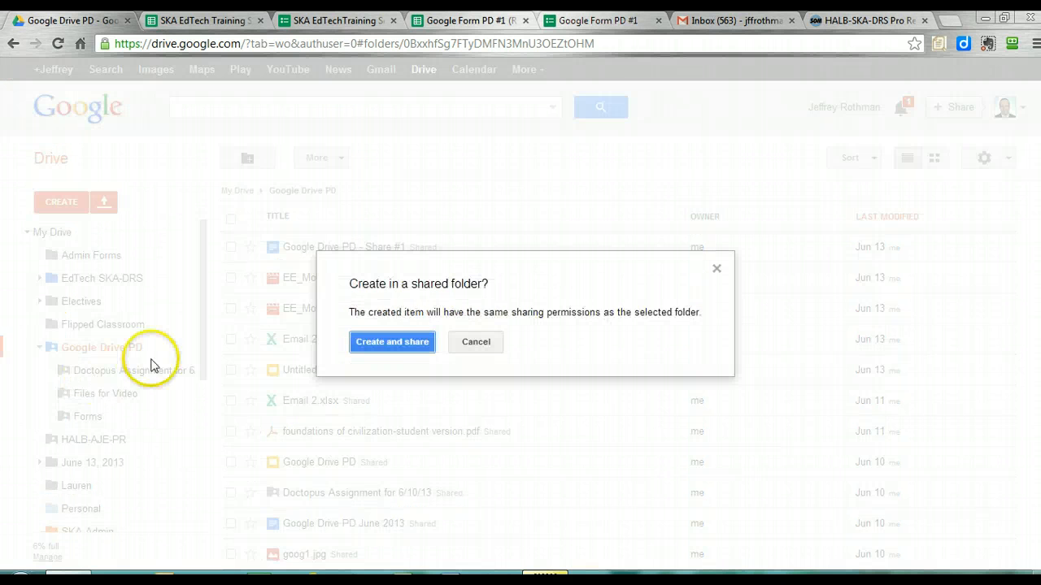
{"action": "left_click", "coordinate": [398, 343]}
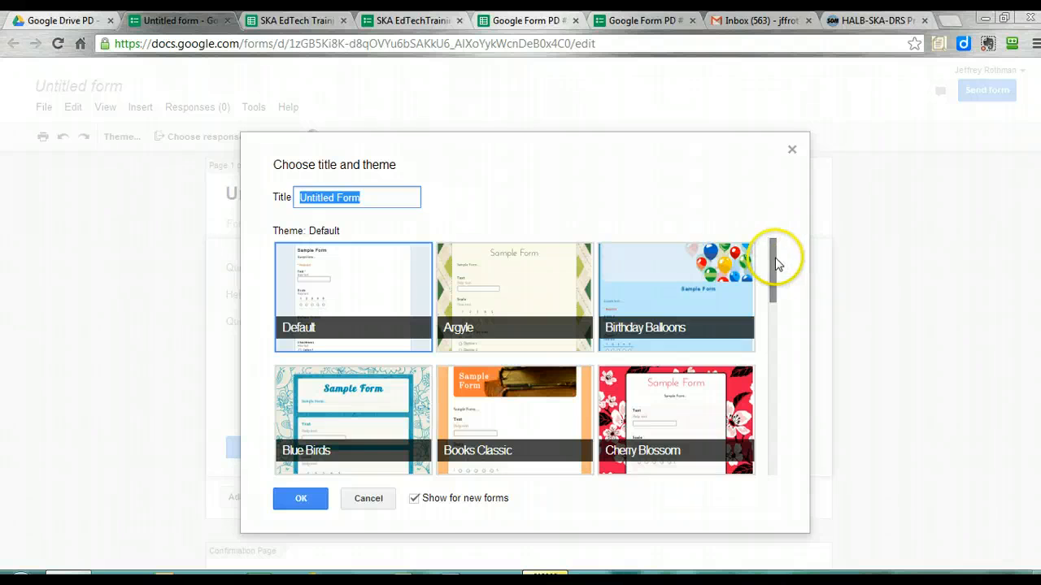
- Title the new form "Google Form for Screencast #5" and apply the Books Classic theme
{"action": "left_click_drag", "start_coordinate": [773, 262], "coordinate": [769, 214]}
{"action": "left_click", "coordinate": [365, 197]}
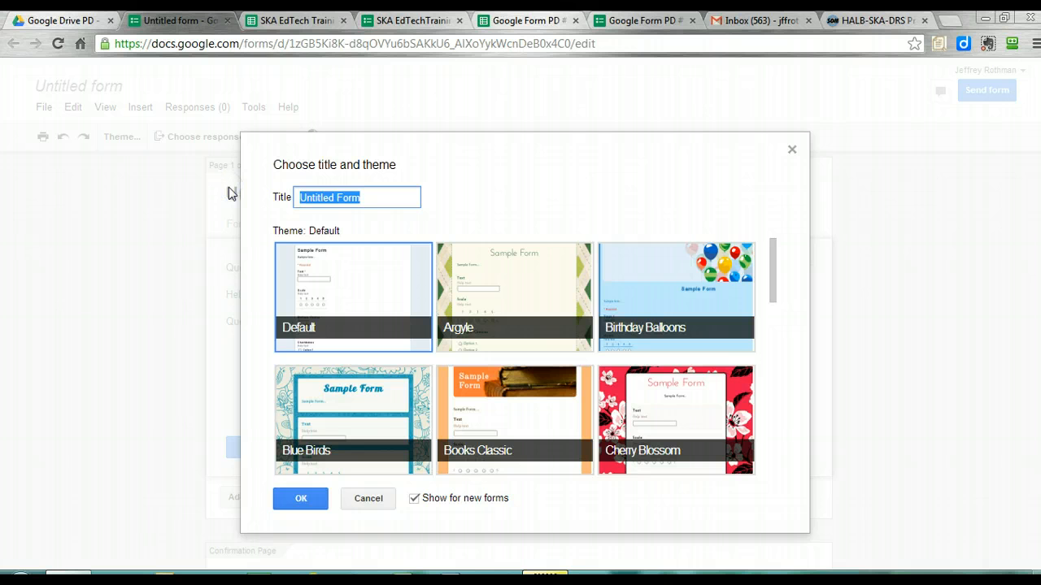
{"action": "type", "text": "Google Form fo"}
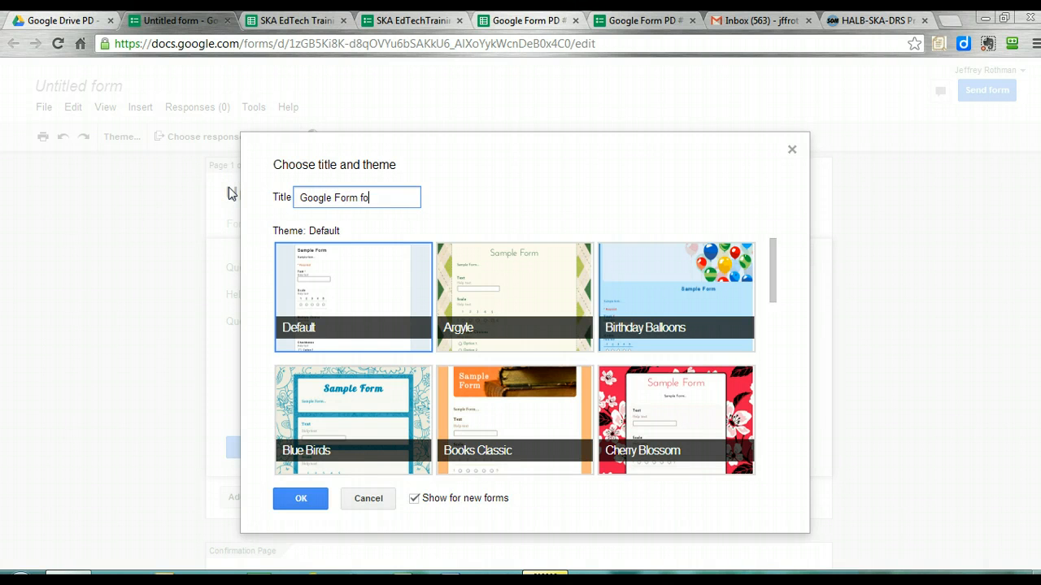
{"action": "type", "text": "r Screencas"}
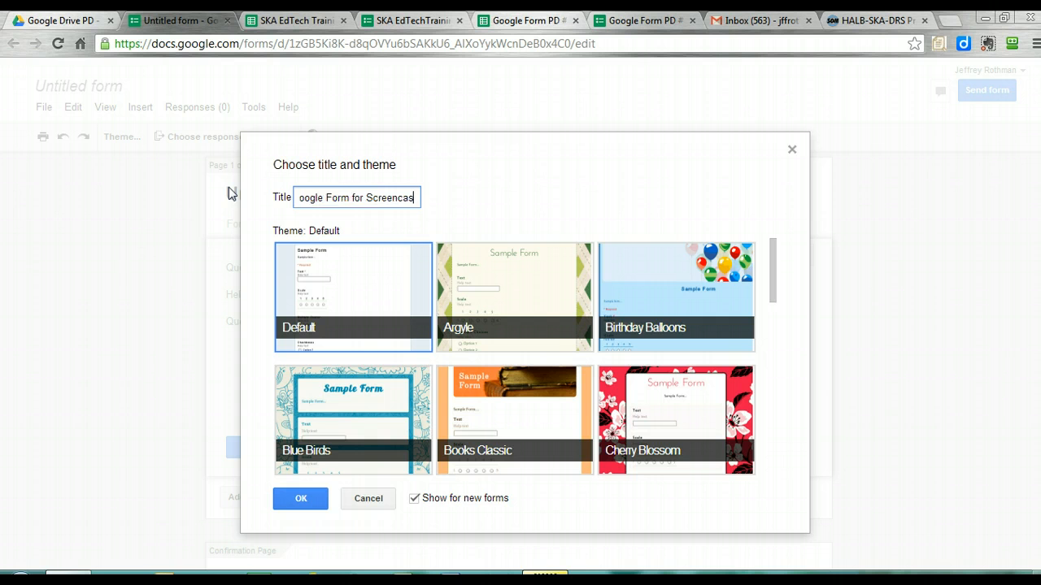
{"action": "type", "text": "t #5"}
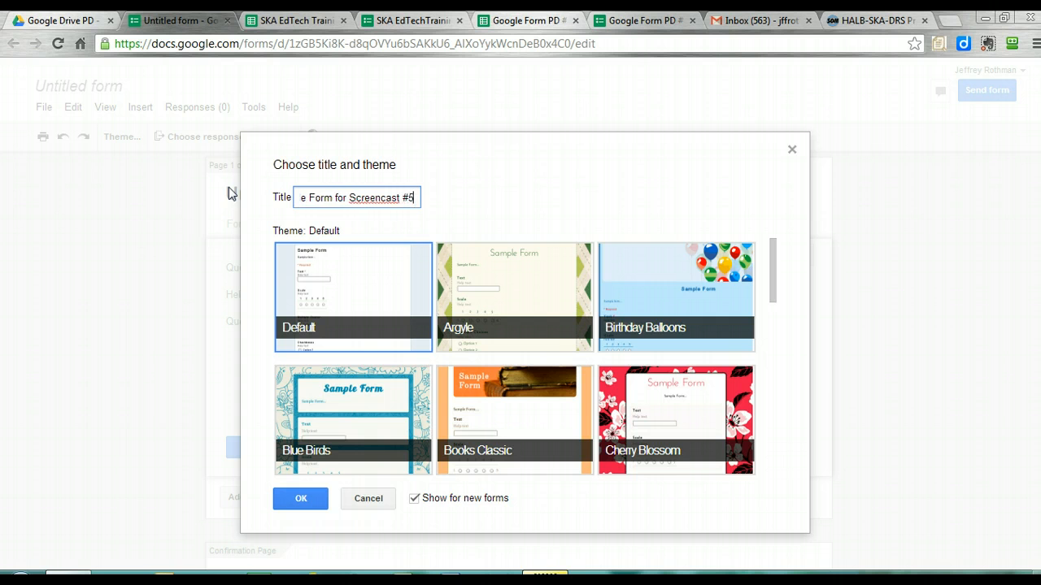
{"action": "left_click", "coordinate": [505, 408]}
{"action": "left_click", "coordinate": [915, 293]}
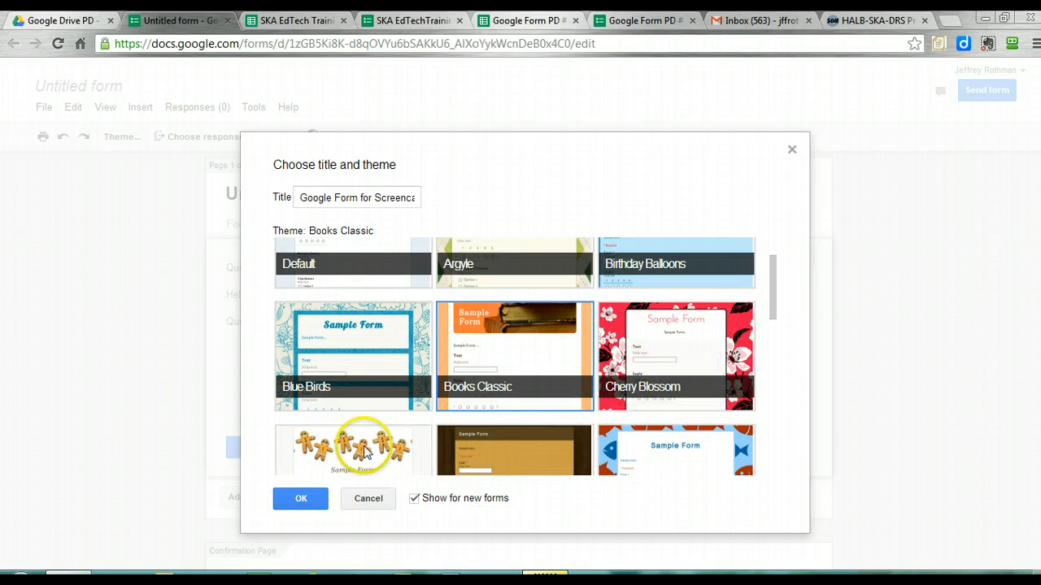
{"action": "left_click", "coordinate": [308, 504]}
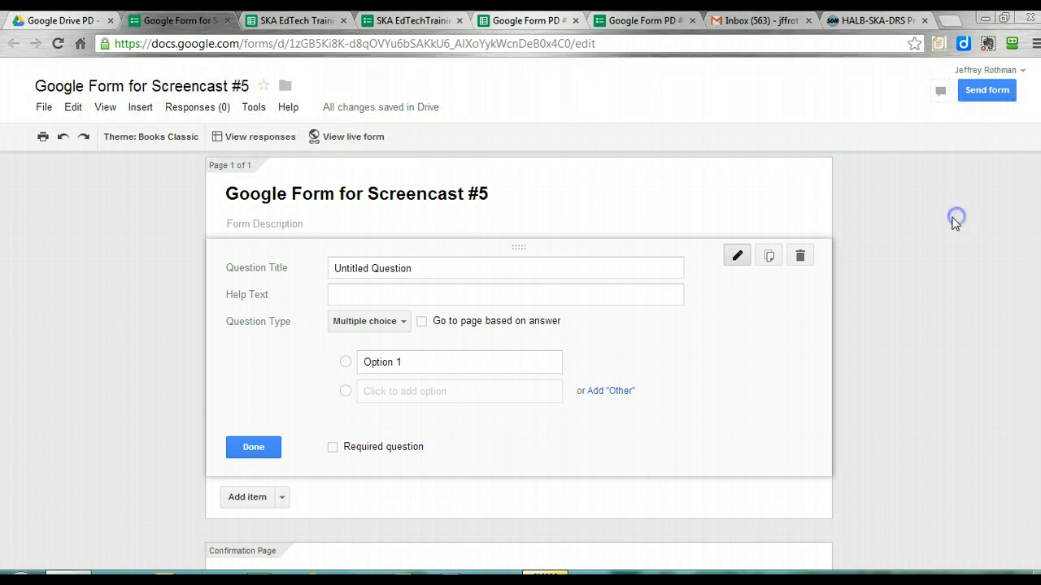
- Enter the form description "Please fill out by Monday....." and title the first question "Student Last Name"
{"action": "left_click", "coordinate": [322, 224]}
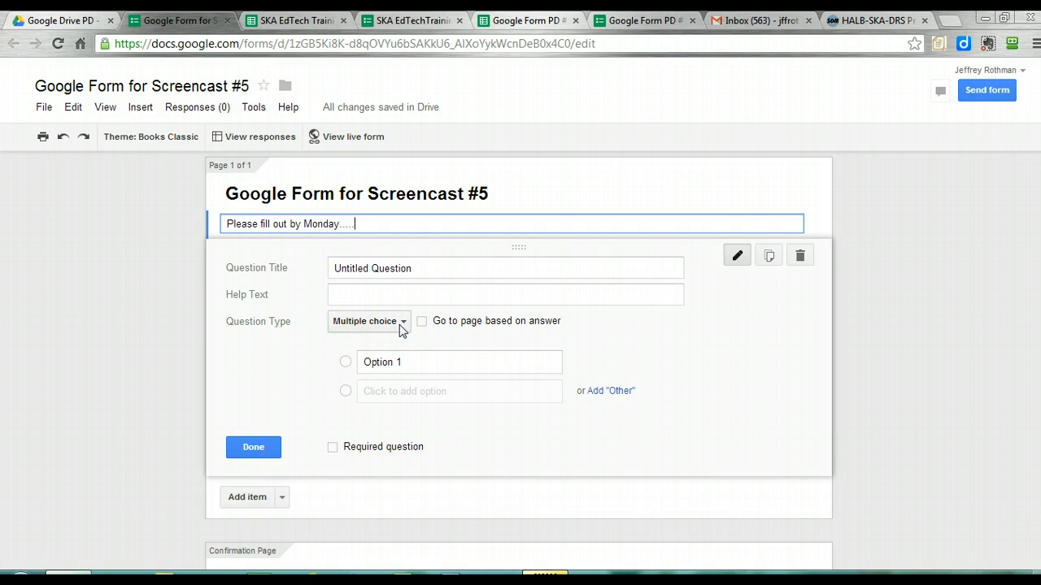
{"action": "left_click", "coordinate": [367, 268]}
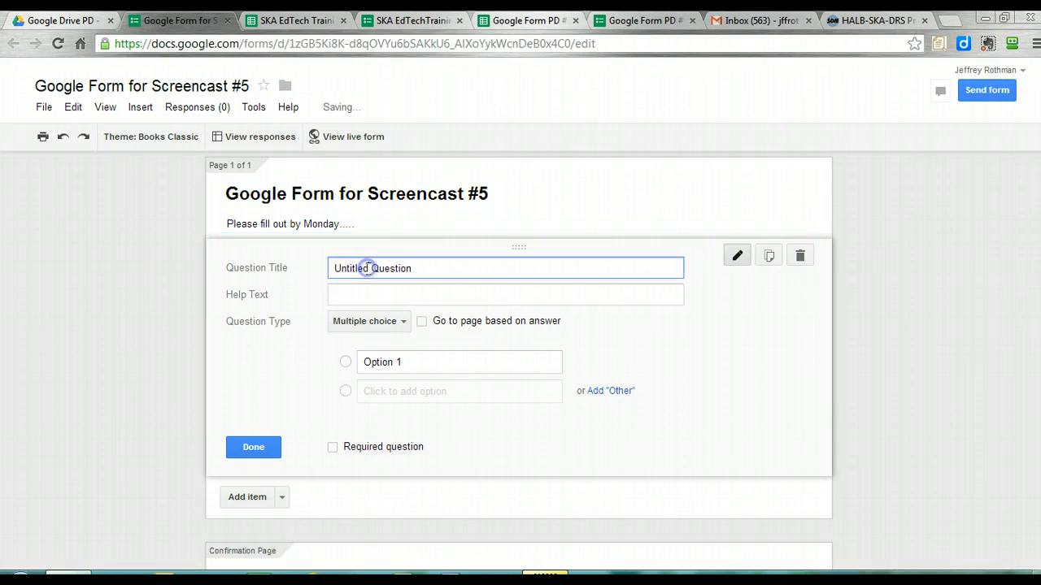
{"action": "triple_click", "coordinate": [367, 269]}
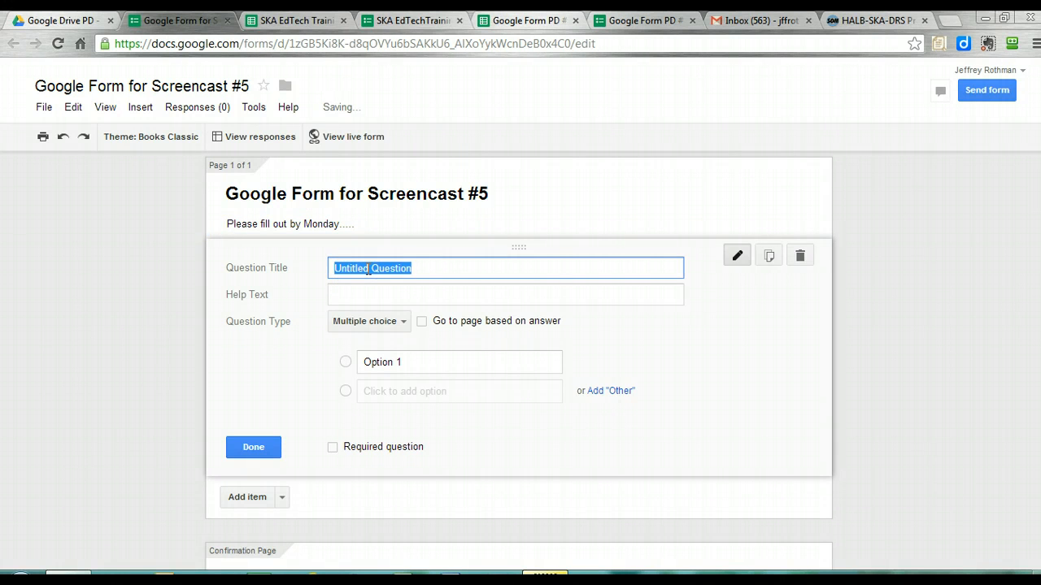
{"action": "type", "text": "N"}
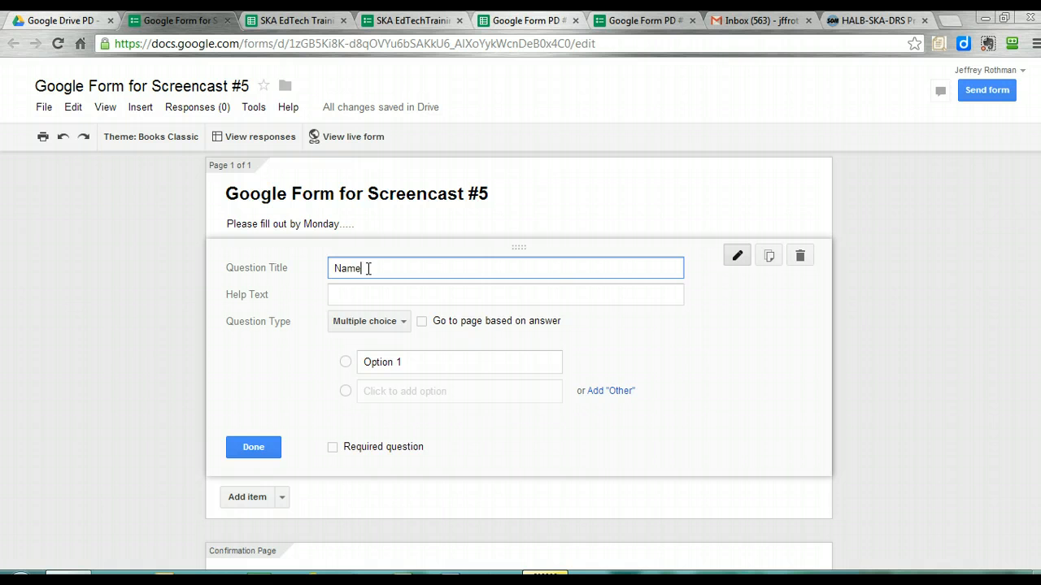
{"action": "key", "text": "BackSpace"}
{"action": "type", "text": "Last Name"}
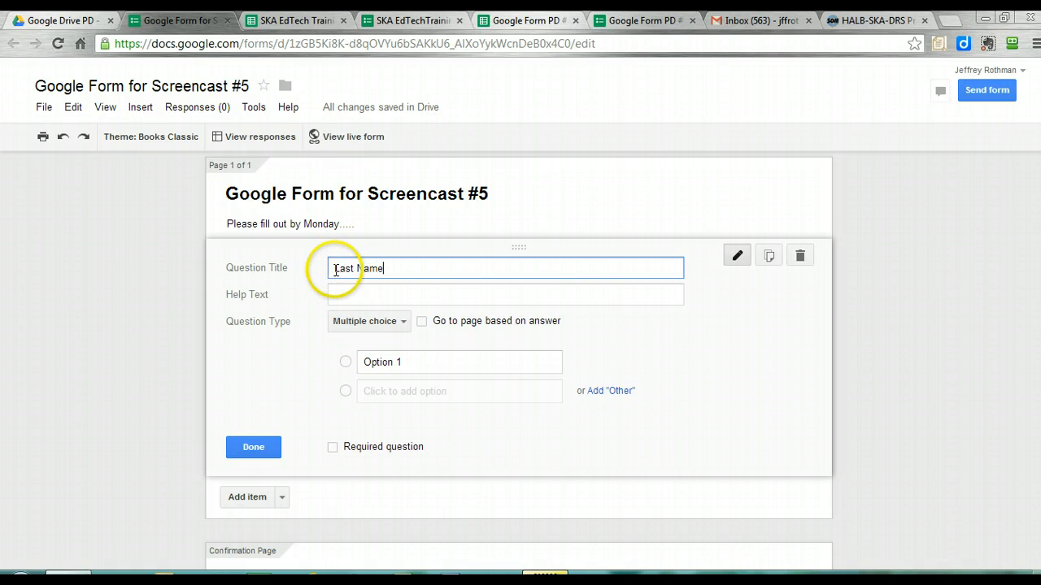
{"action": "left_click", "coordinate": [334, 269]}
{"action": "type", "text": "Student"}
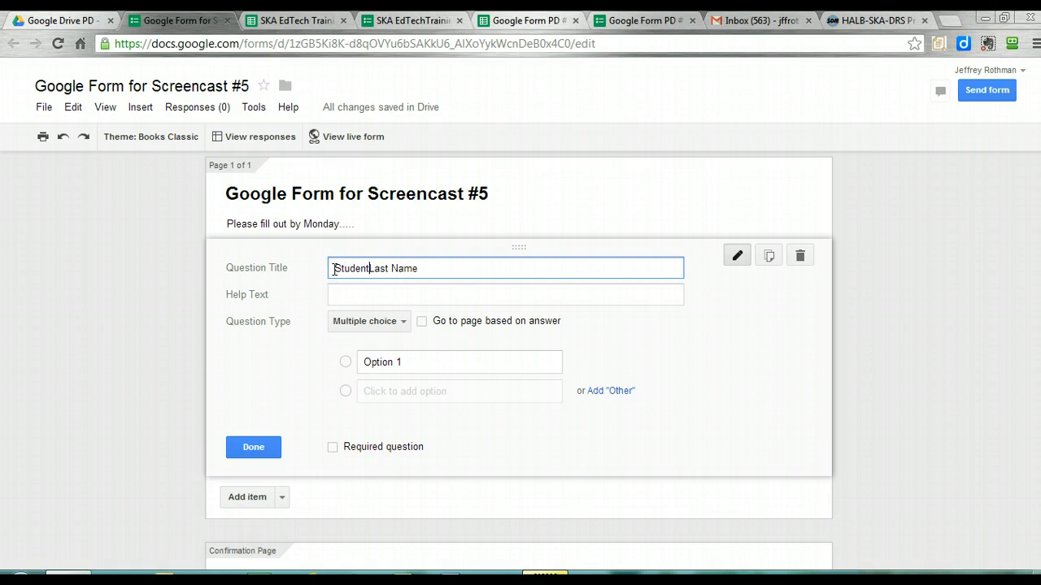
- Set the Student Last Name question's type to Text, make it required and finish editing it
{"action": "left_click", "coordinate": [402, 322]}
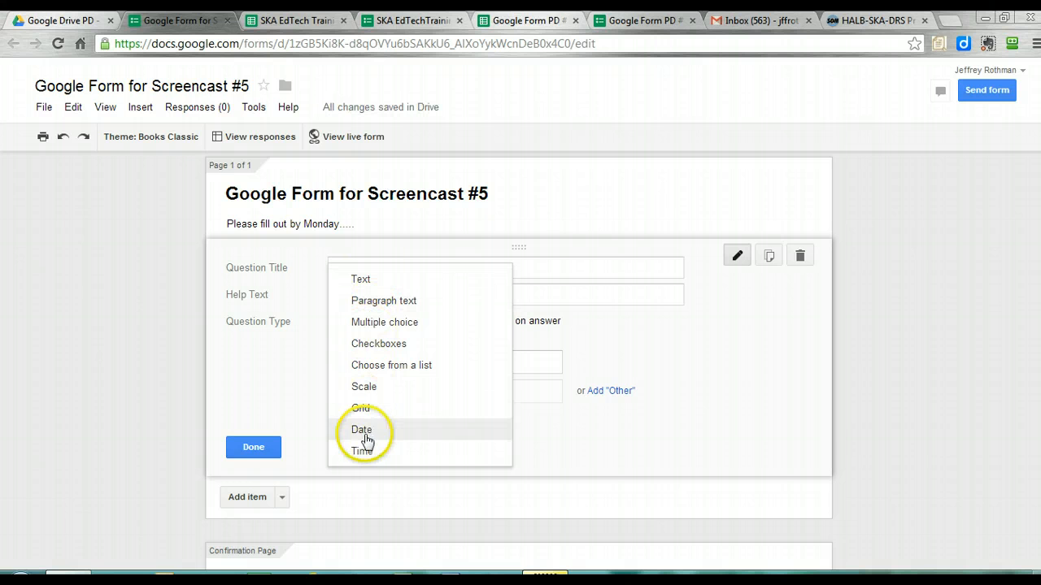
{"action": "left_click", "coordinate": [366, 279]}
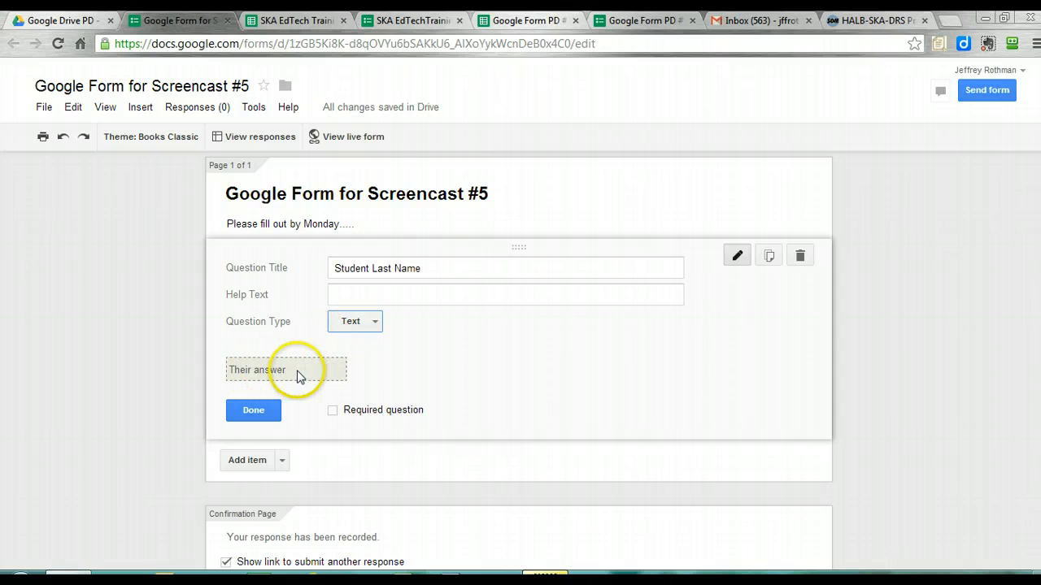
{"action": "left_click", "coordinate": [333, 413]}
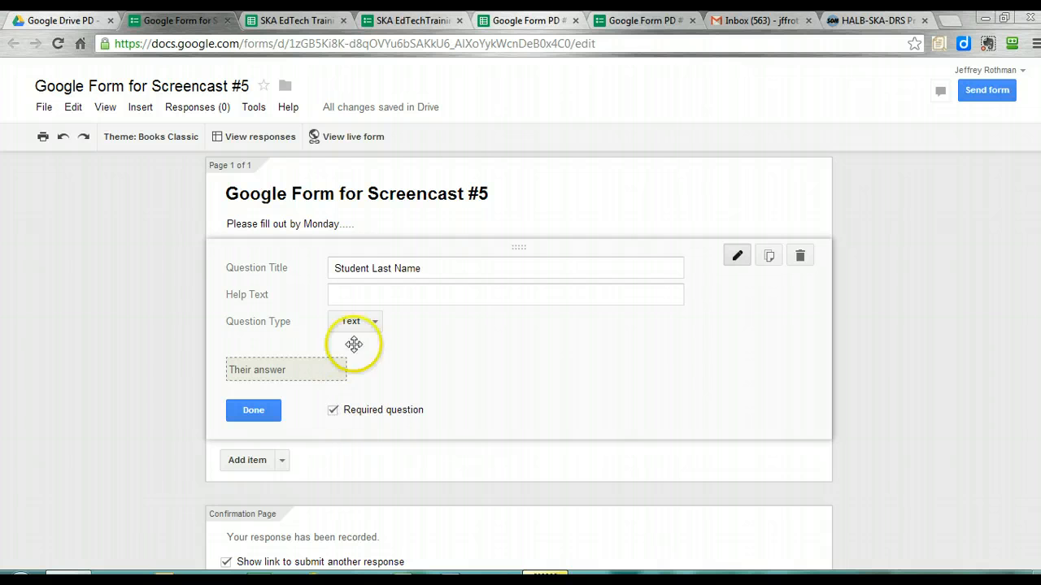
{"action": "left_click", "coordinate": [254, 410]}
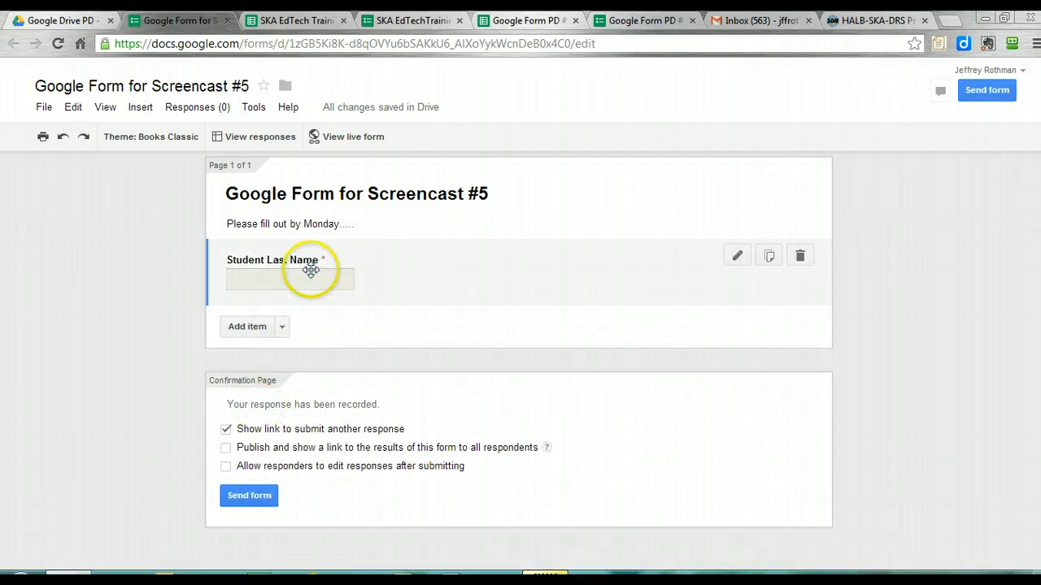
- Add a required Text question titled "Student First Name" below the Student Last Name question and finish editing it
{"action": "left_click", "coordinate": [258, 329]}
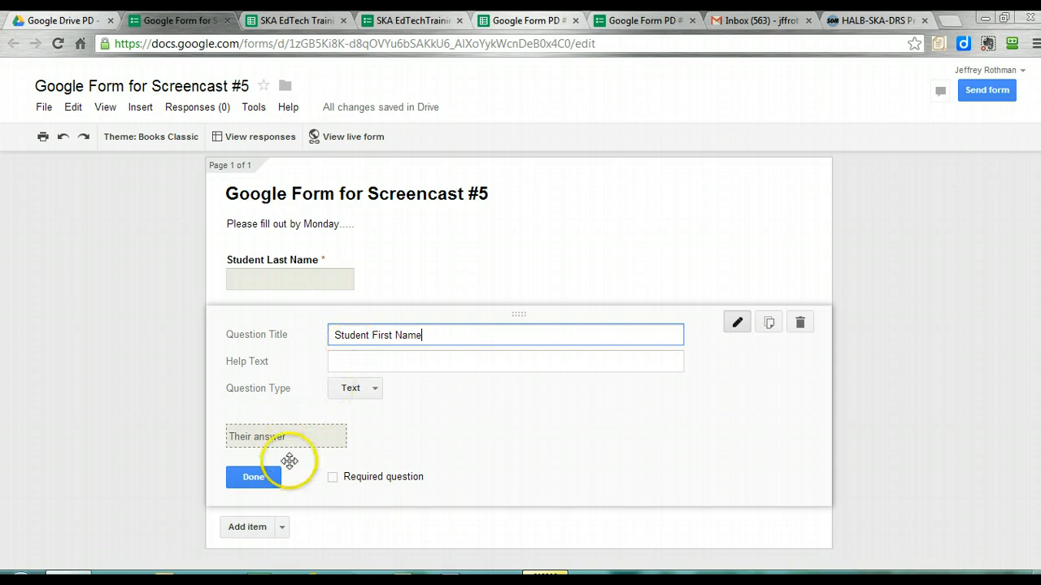
{"action": "left_click", "coordinate": [332, 477]}
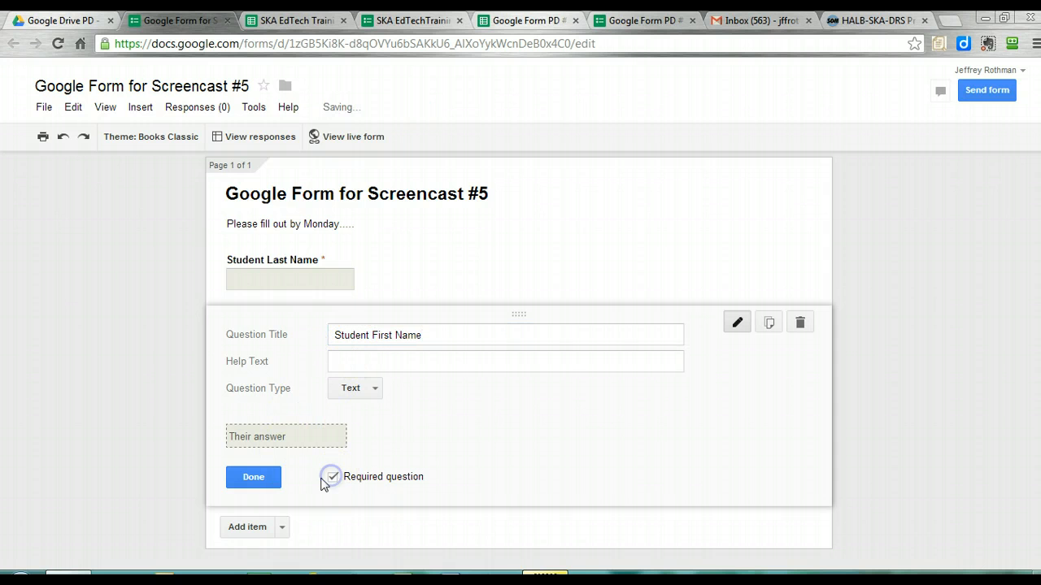
{"action": "left_click", "coordinate": [253, 479]}
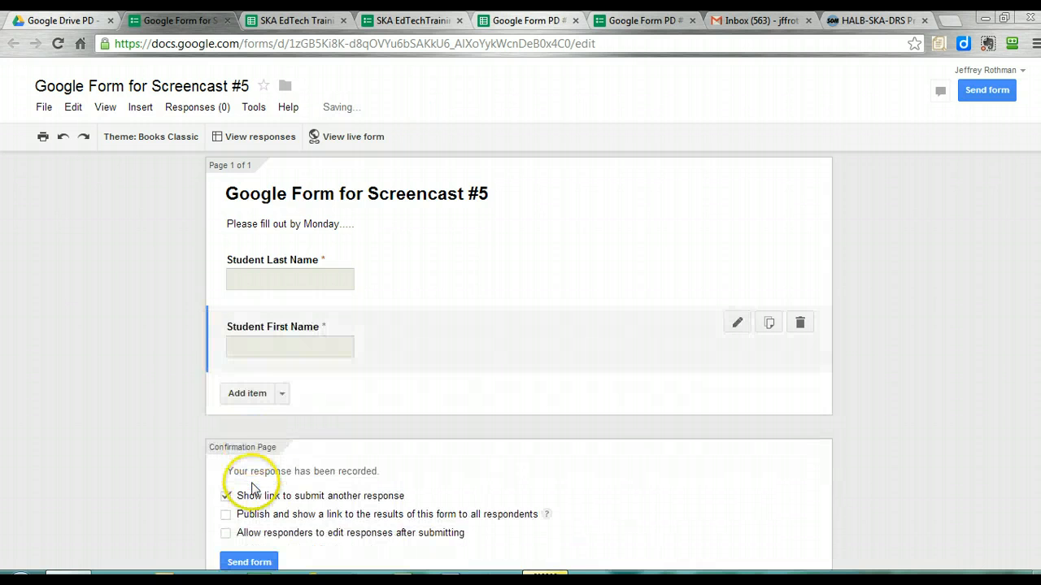
- Add a required Text question titled "Student Email Address" after the Student First Name question and finish editing it
{"action": "left_click", "coordinate": [265, 400]}
{"action": "left_click", "coordinate": [319, 400]}
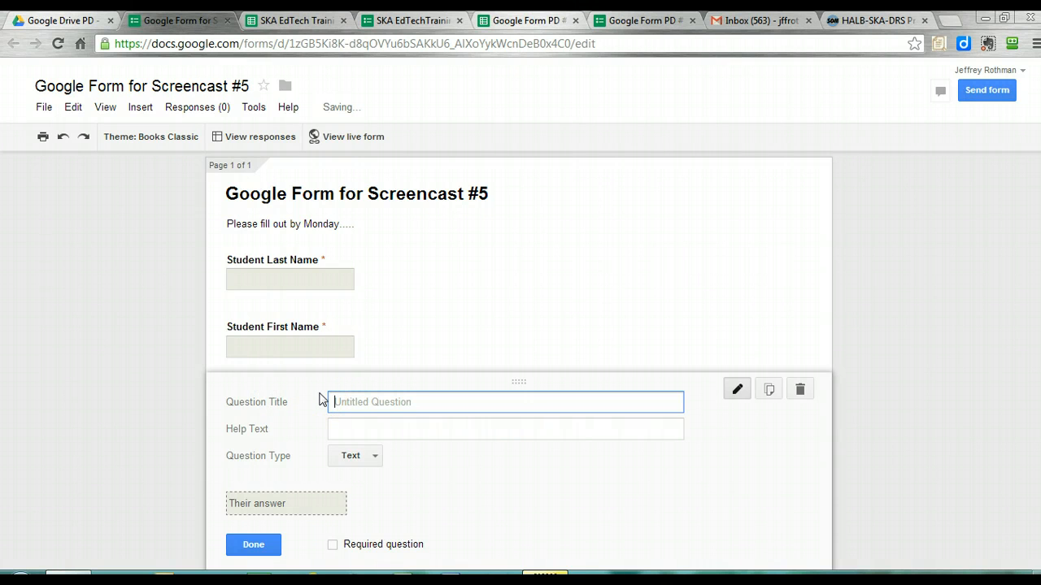
{"action": "type", "text": "Student Email Address"}
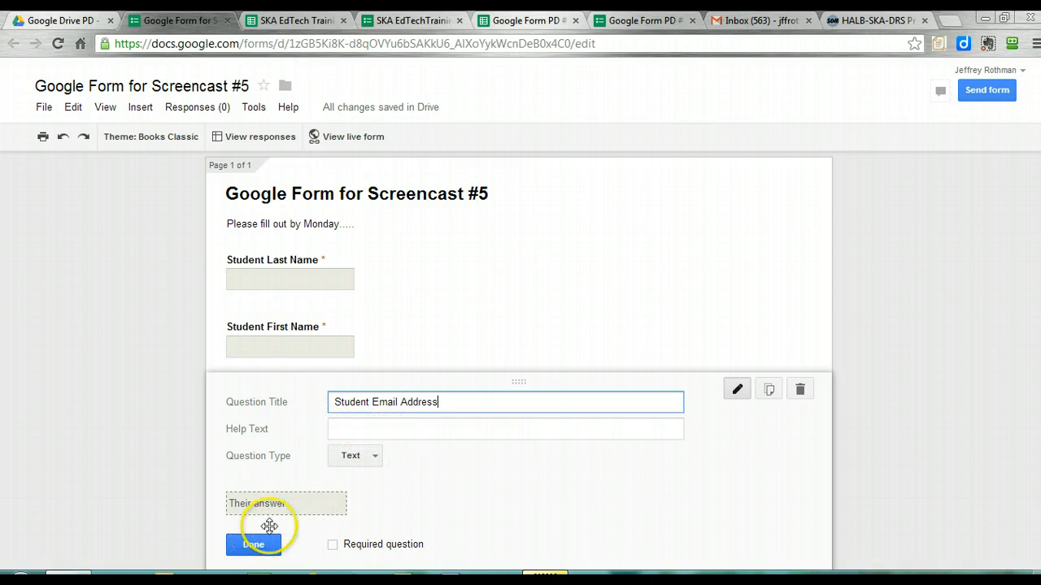
{"action": "left_click", "coordinate": [333, 544]}
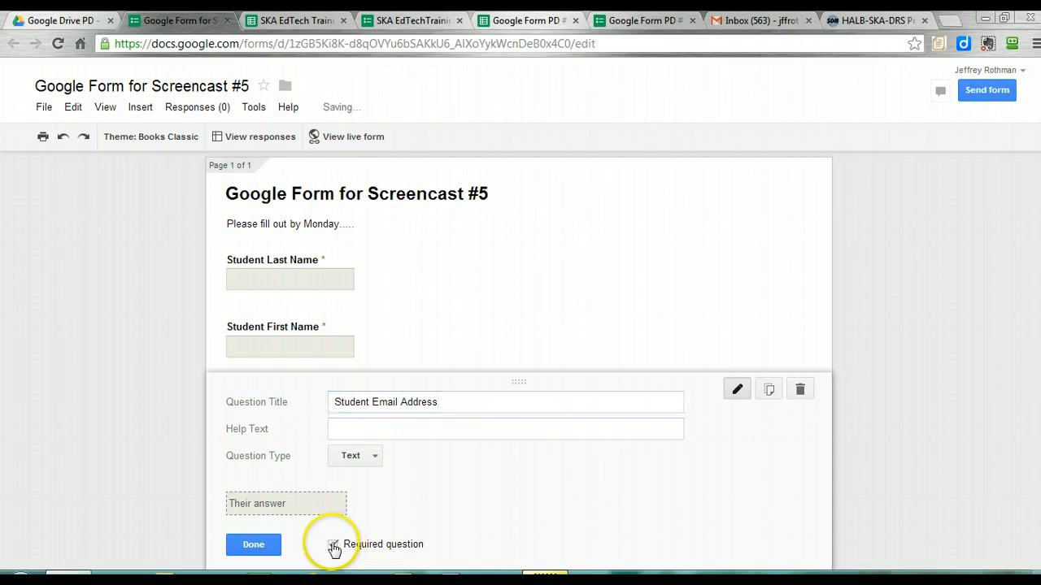
{"action": "left_click", "coordinate": [265, 554]}
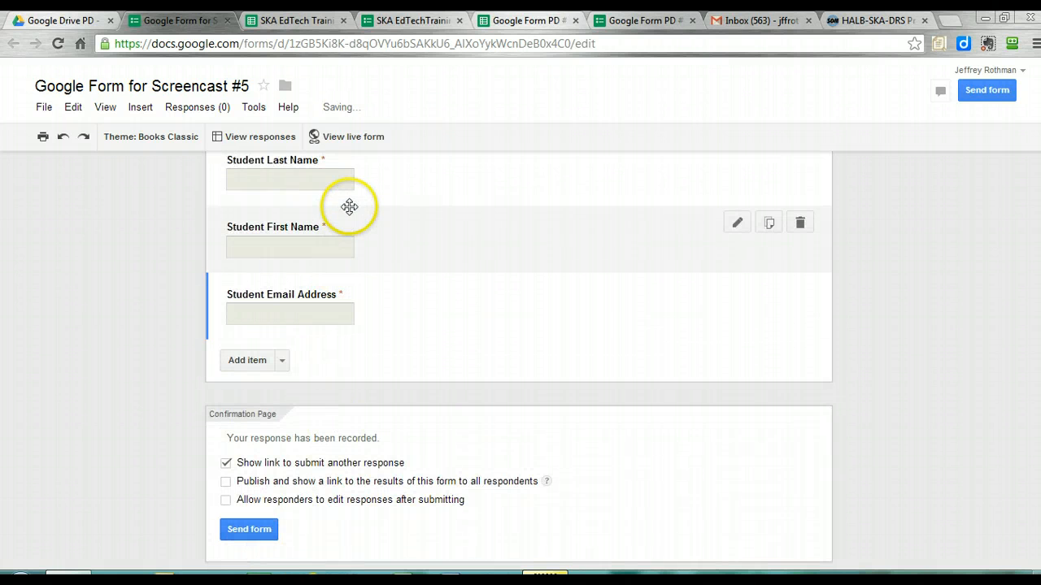
- Move the Student Email Address question above Student Last Name and back below Student First Name
{"action": "left_click_drag", "start_coordinate": [344, 186], "coordinate": [352, 274]}
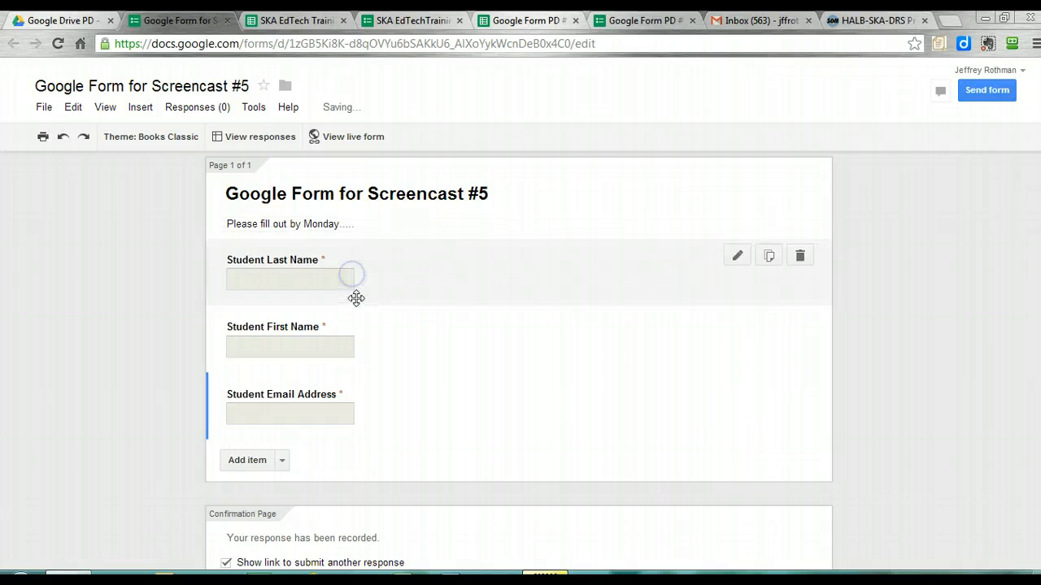
{"action": "left_click_drag", "start_coordinate": [320, 395], "coordinate": [324, 247]}
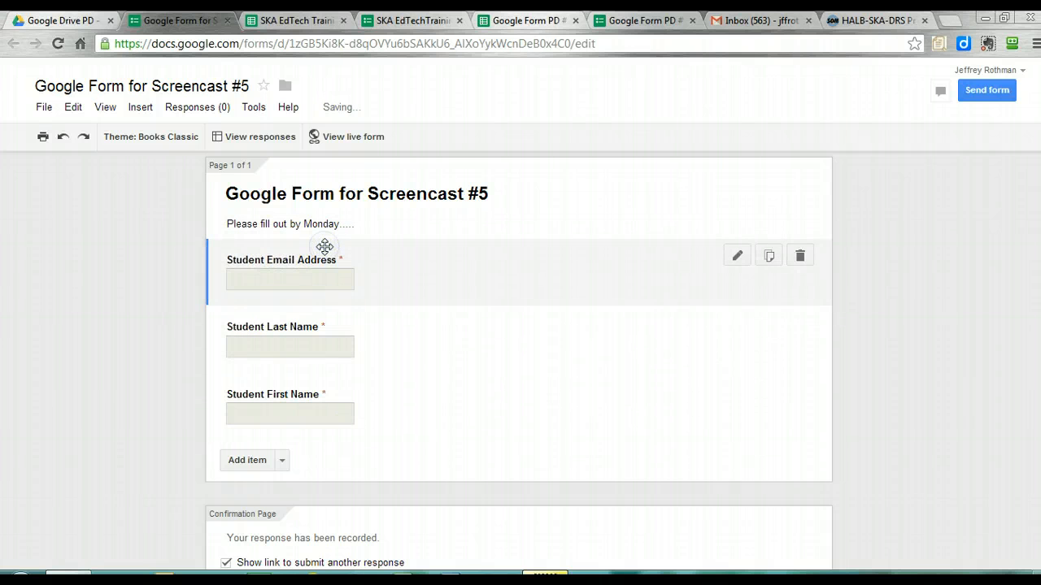
{"action": "scroll", "coordinate": [519, 361], "scroll_direction": "down", "scroll_amount": 1}
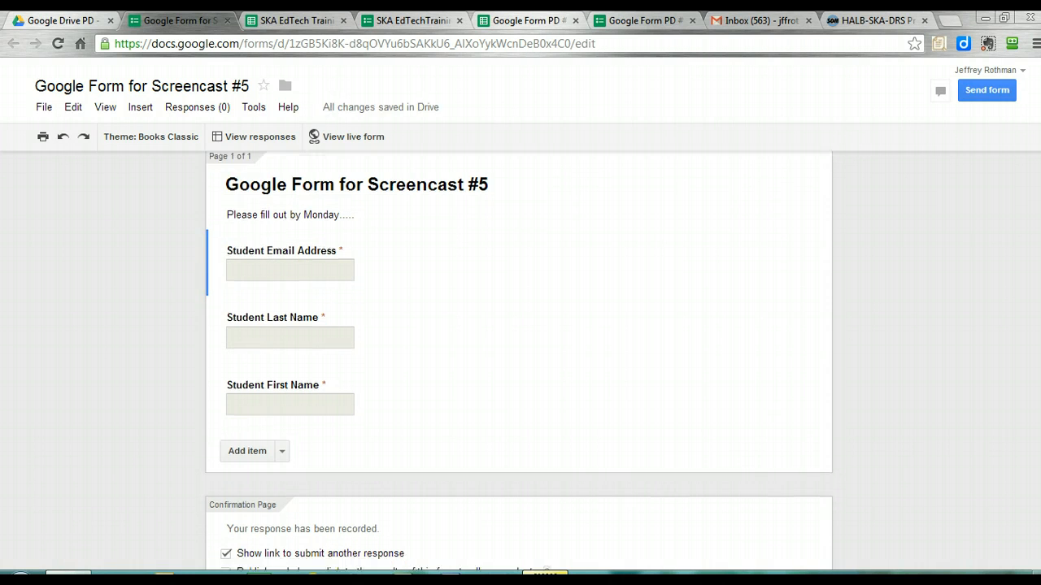
{"action": "left_click_drag", "start_coordinate": [332, 240], "coordinate": [333, 395]}
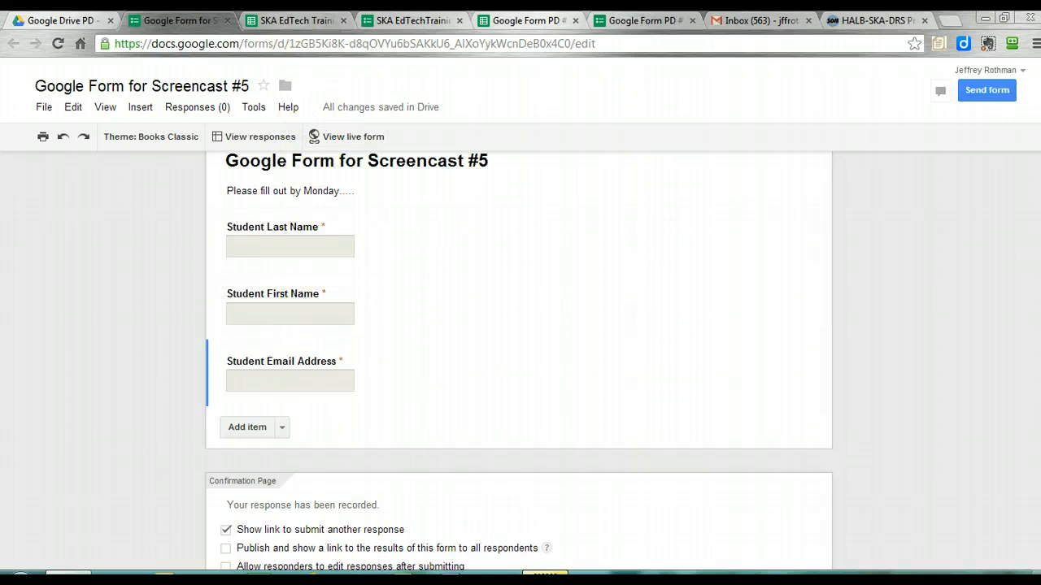
- Examine the last and first name columns in the SKA EdTech Training Session June 2013 spreadsheet and return to the form
{"action": "left_click", "coordinate": [325, 20]}
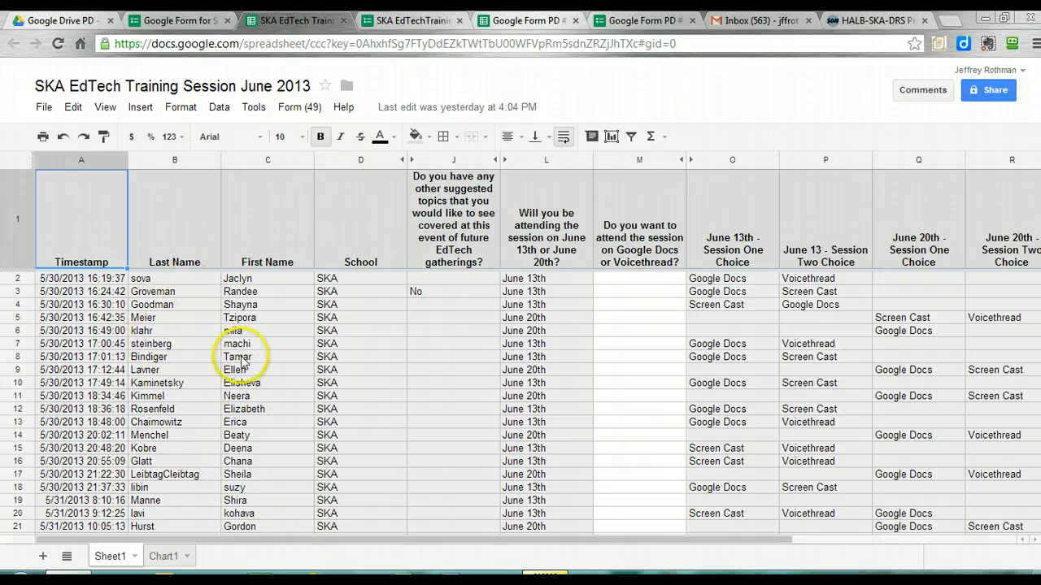
{"action": "left_click", "coordinate": [168, 21]}
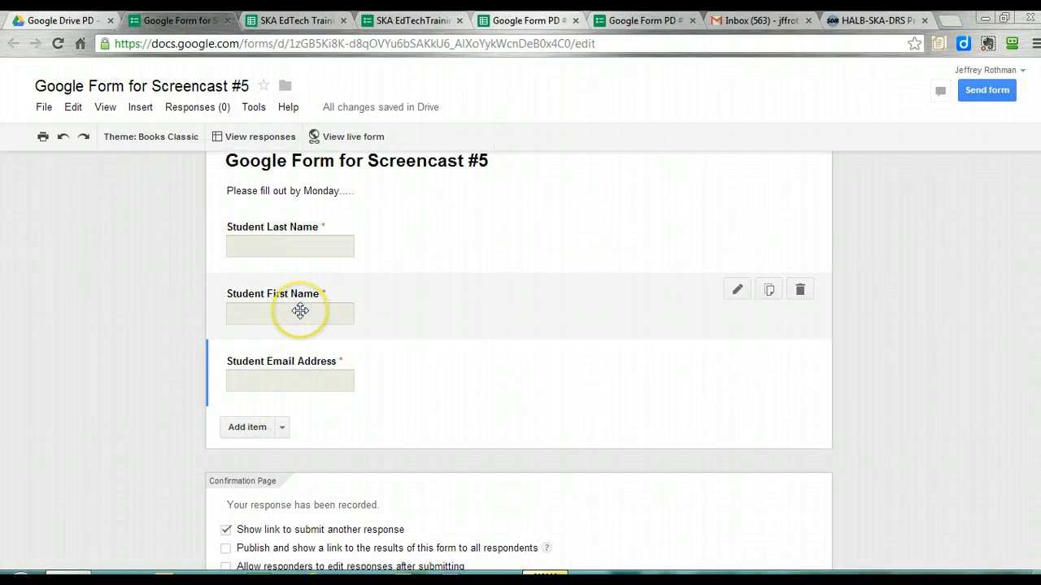
- Open the Student Last Name question's settings for review and close them without changes
{"action": "left_click", "coordinate": [361, 243]}
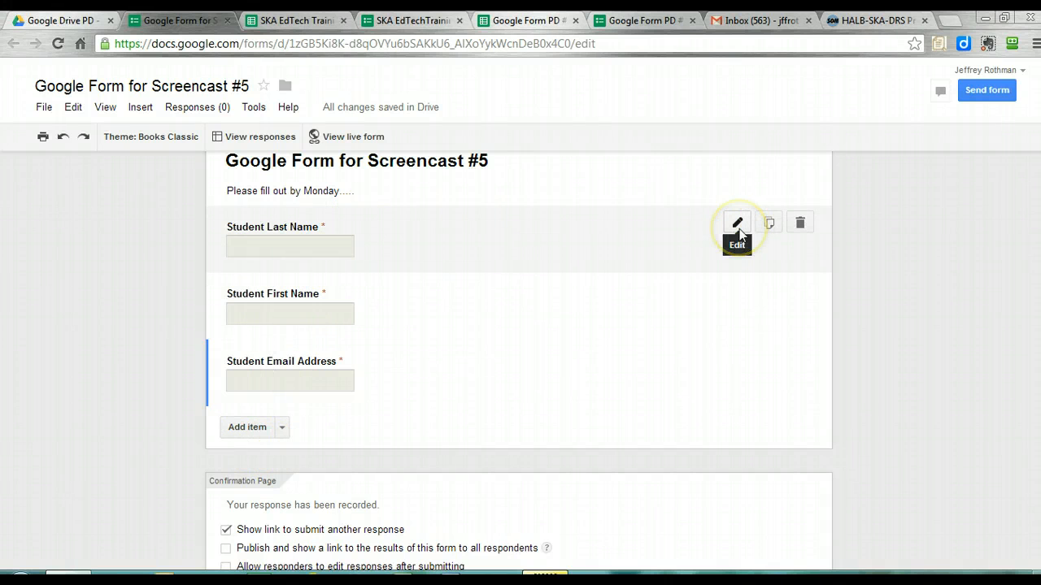
{"action": "left_click", "coordinate": [737, 228]}
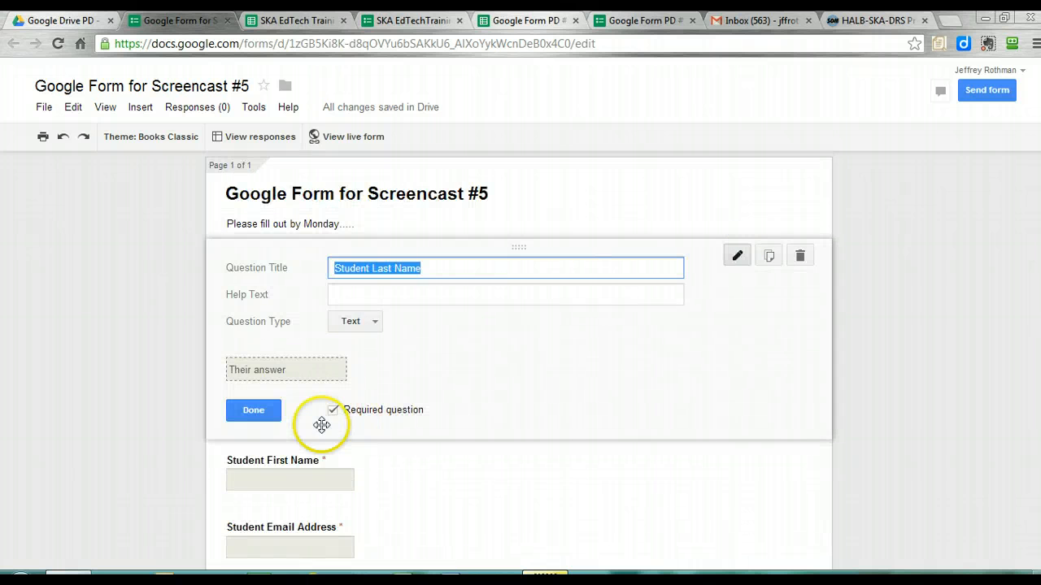
{"action": "left_click", "coordinate": [254, 409]}
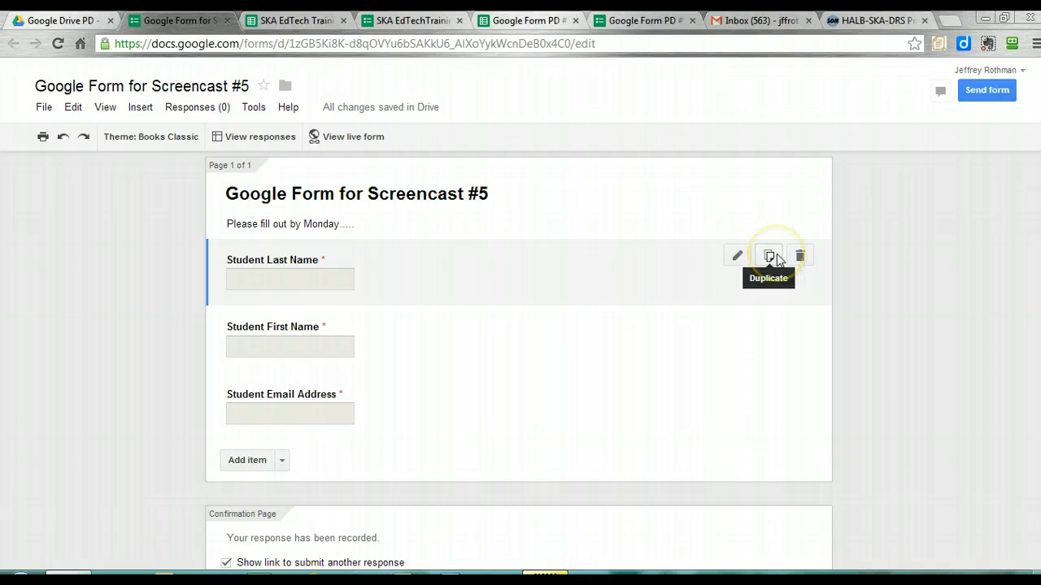
- Duplicate the Student Last Name question as "Student First Name" and delete that redundant copy
{"action": "left_click", "coordinate": [770, 257]}
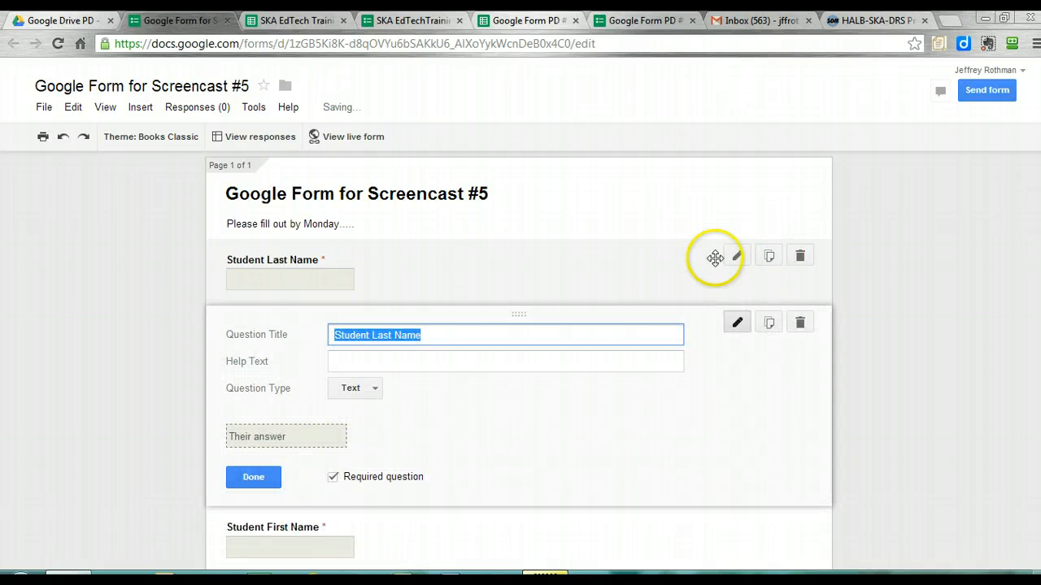
{"action": "left_click", "coordinate": [433, 334]}
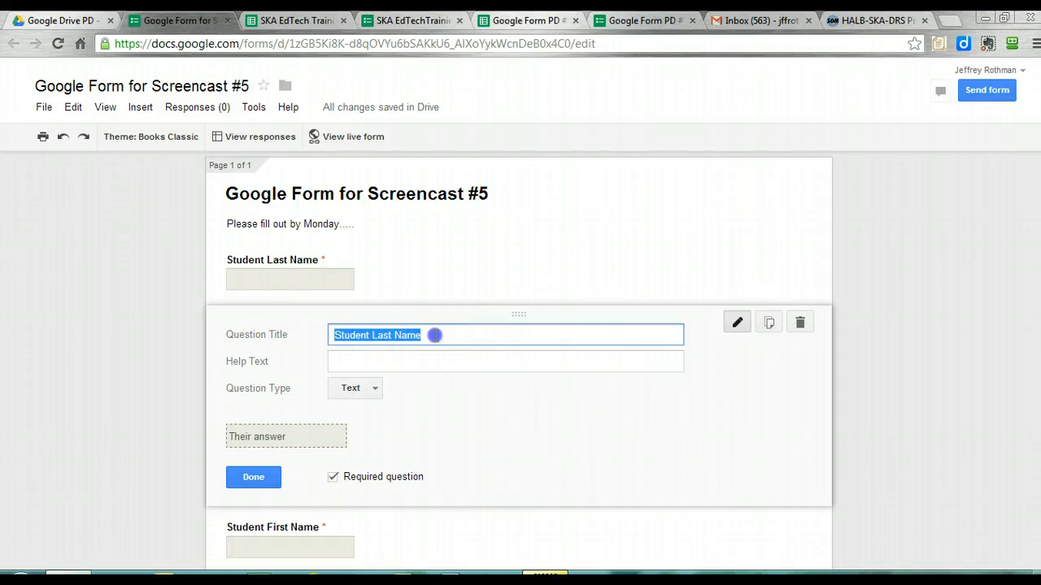
{"action": "key", "text": "BackSpace"}
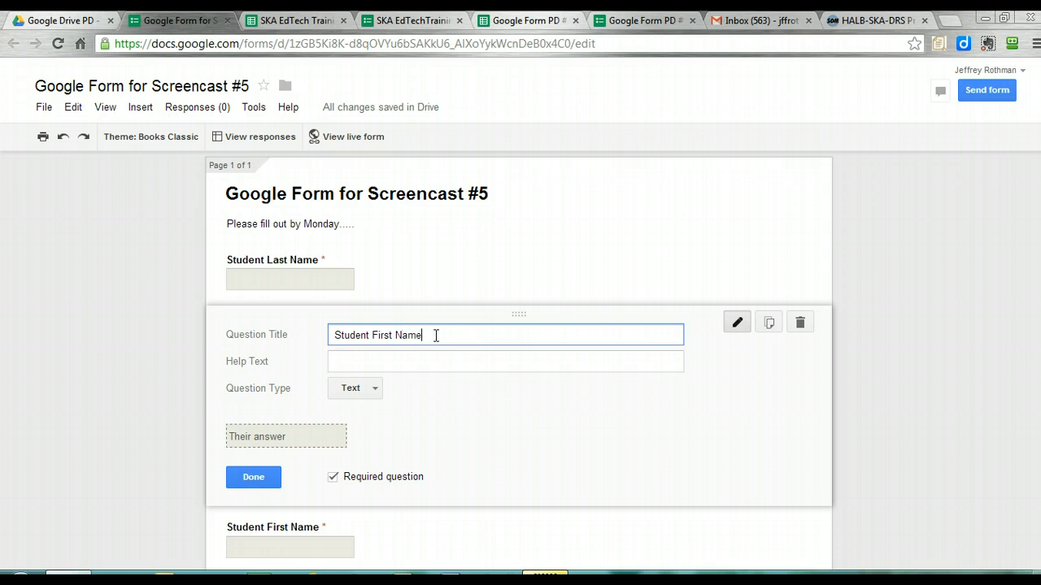
{"action": "left_click", "coordinate": [256, 477]}
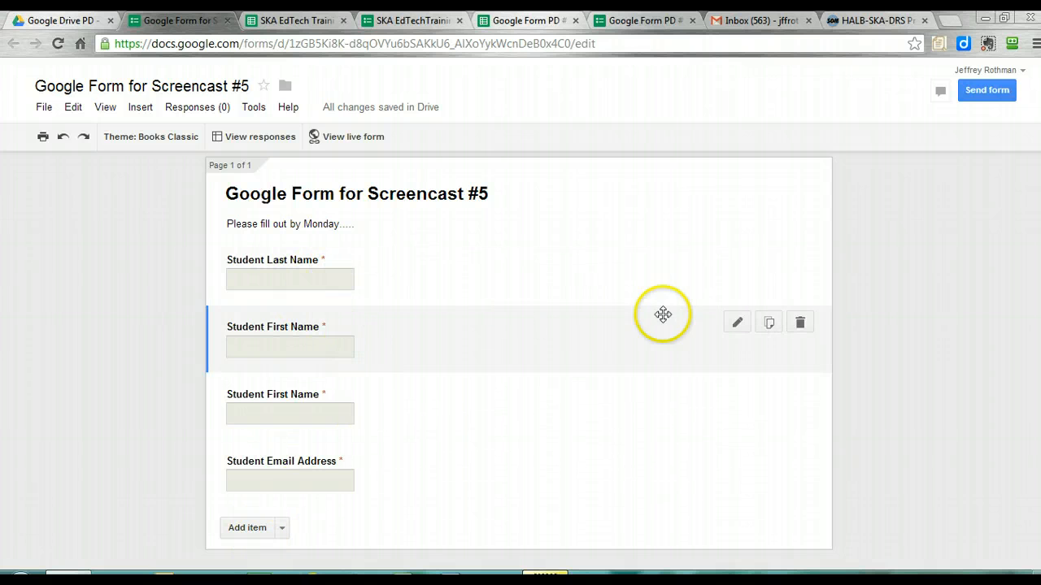
{"action": "left_click", "coordinate": [800, 324]}
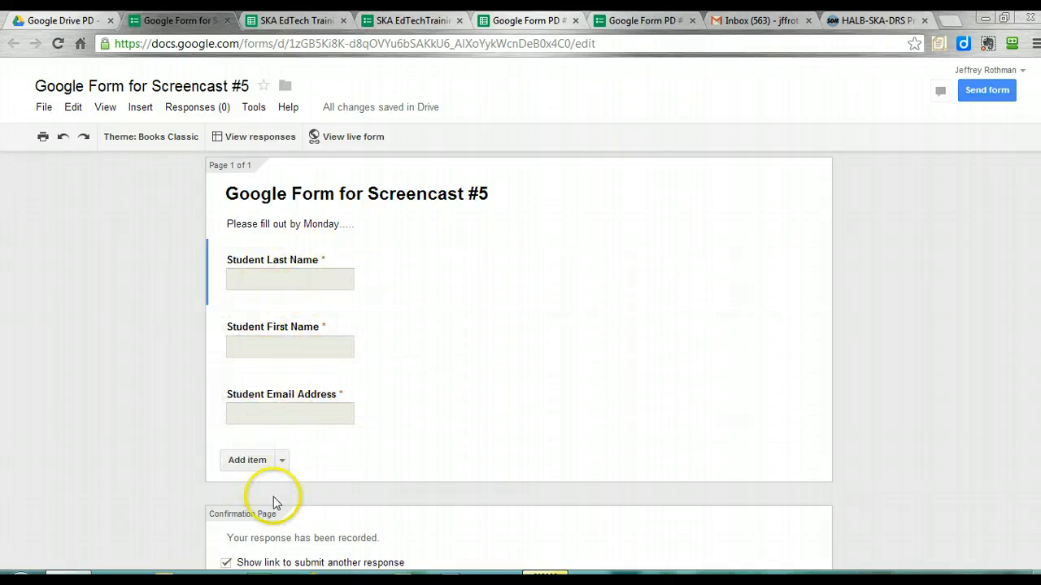
- Add a required Paragraph text question titled "Describe how you are feeling today" at the end of the form
{"action": "left_click", "coordinate": [247, 461]}
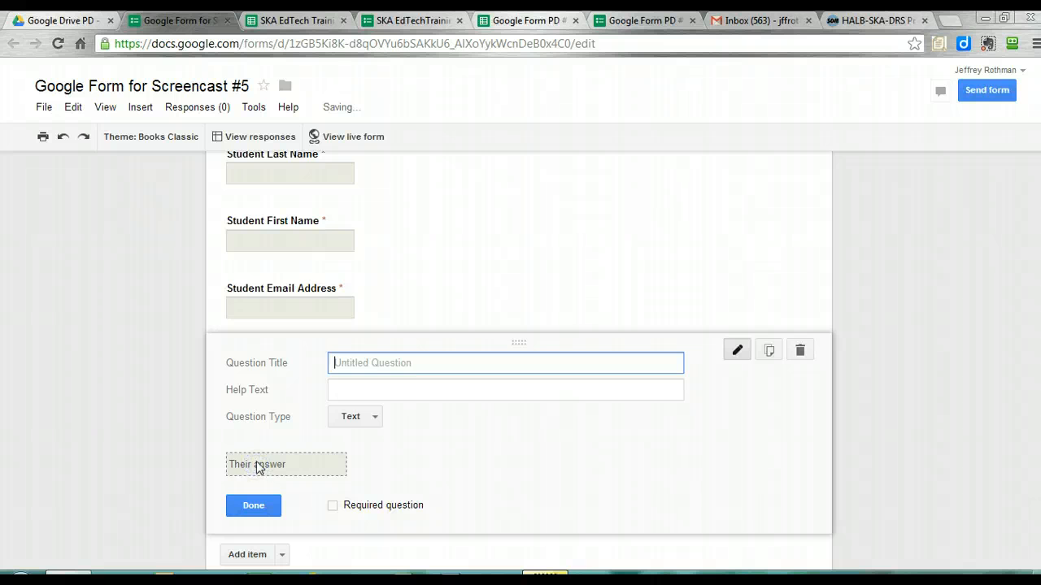
{"action": "left_click", "coordinate": [351, 421]}
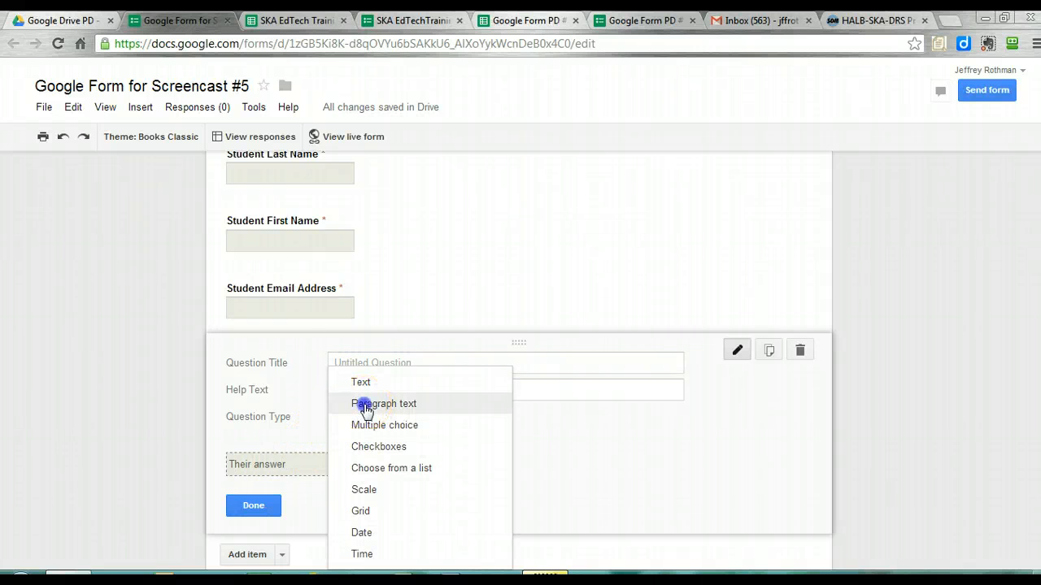
{"action": "left_click", "coordinate": [366, 407]}
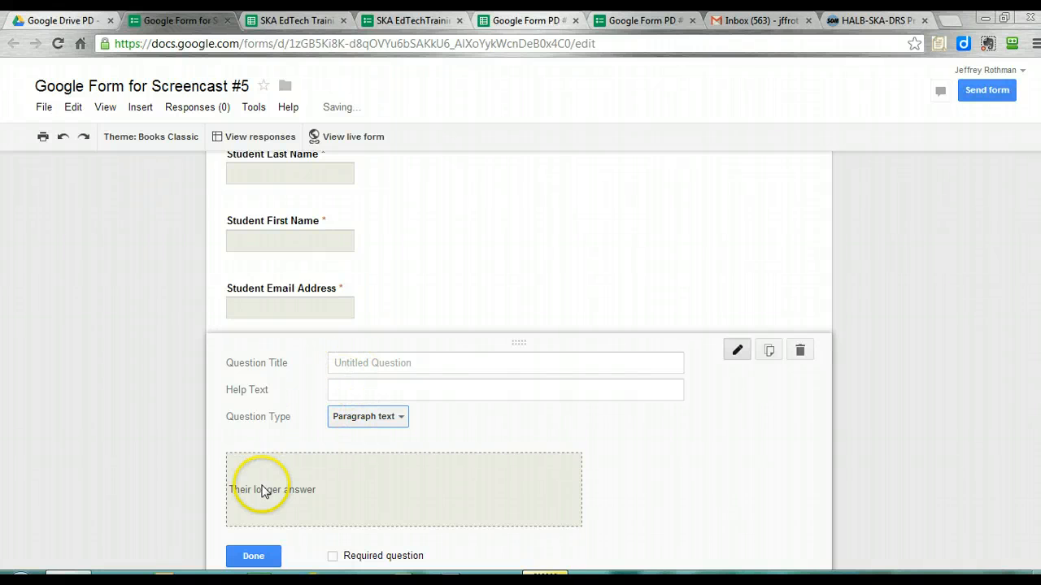
{"action": "left_click", "coordinate": [350, 363]}
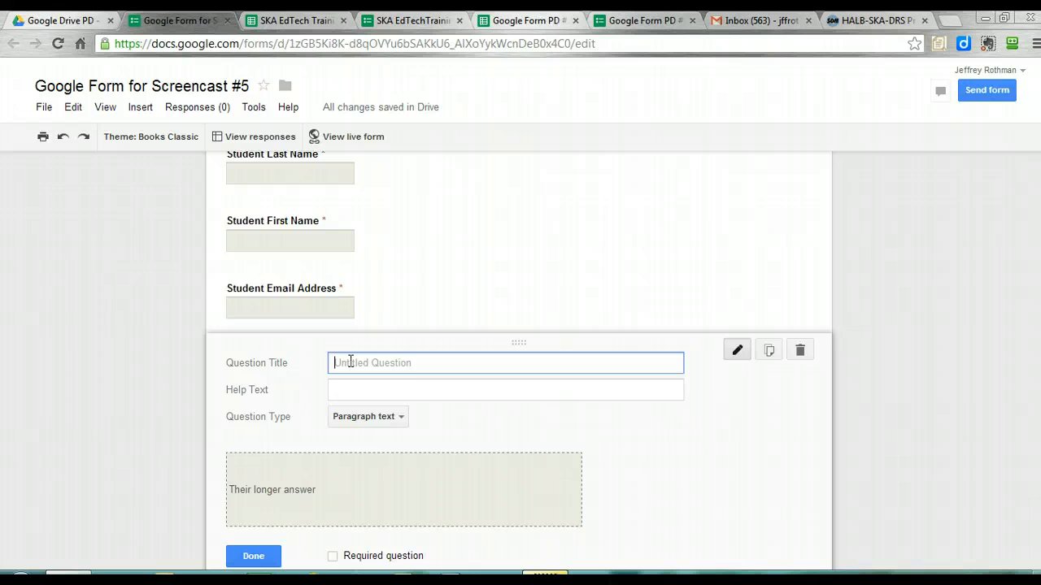
{"action": "type", "text": "DE"}
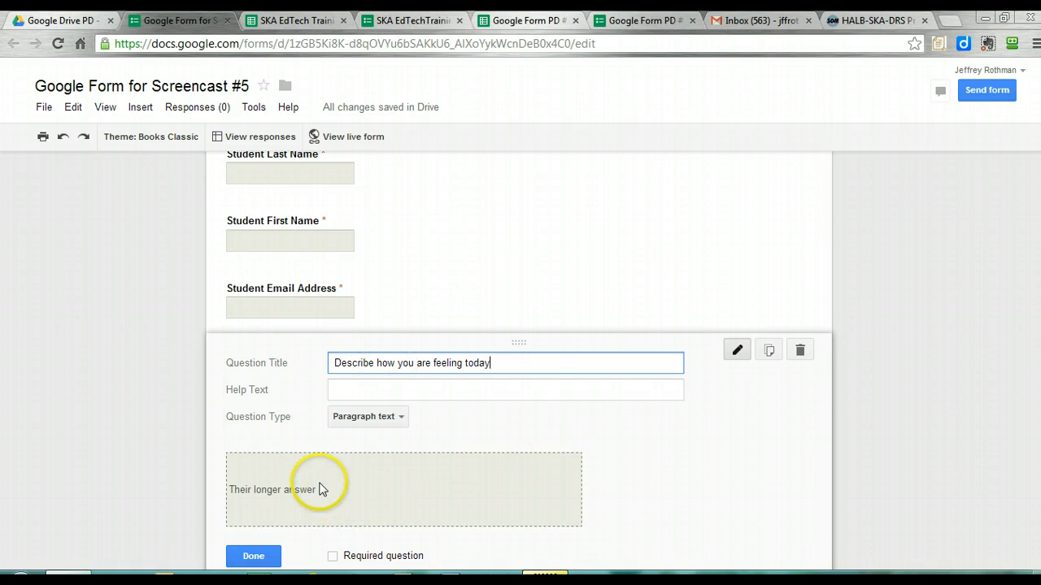
{"action": "left_click", "coordinate": [334, 556]}
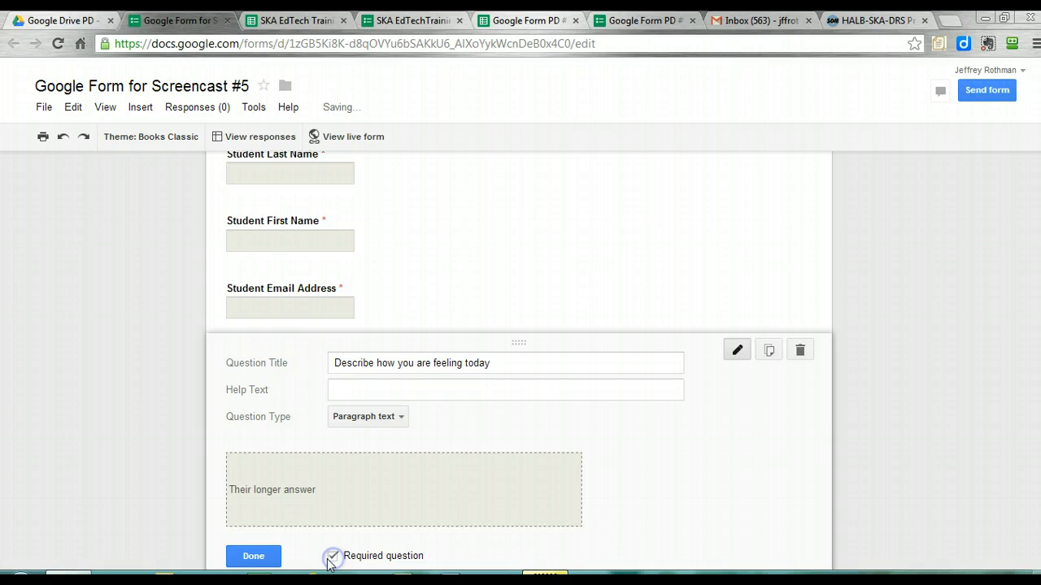
{"action": "left_click", "coordinate": [256, 556]}
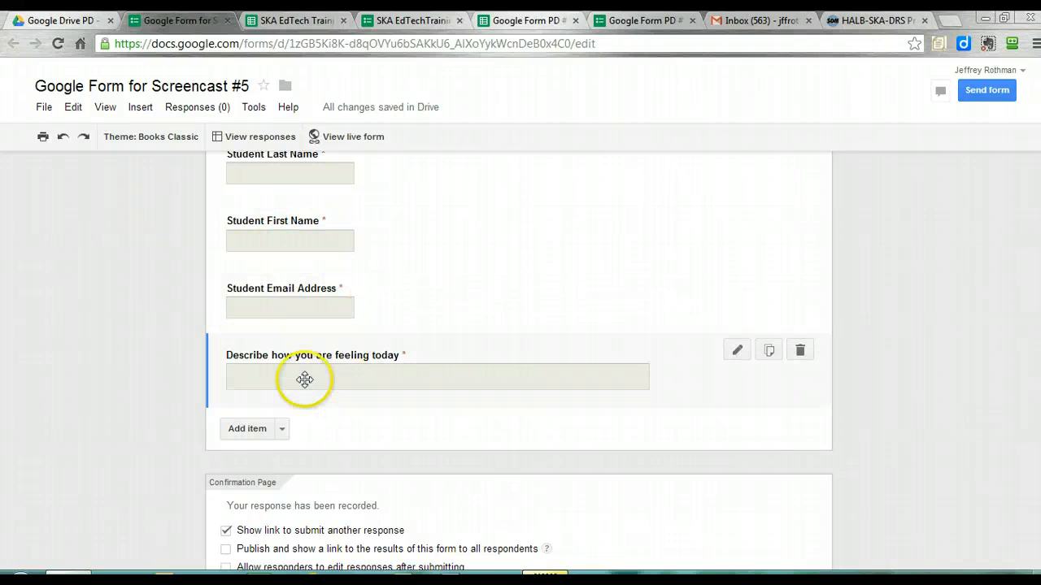
- Add a Multiple choice question titled "What is your favorite color?" at the end of the form
{"action": "left_click", "coordinate": [272, 436]}
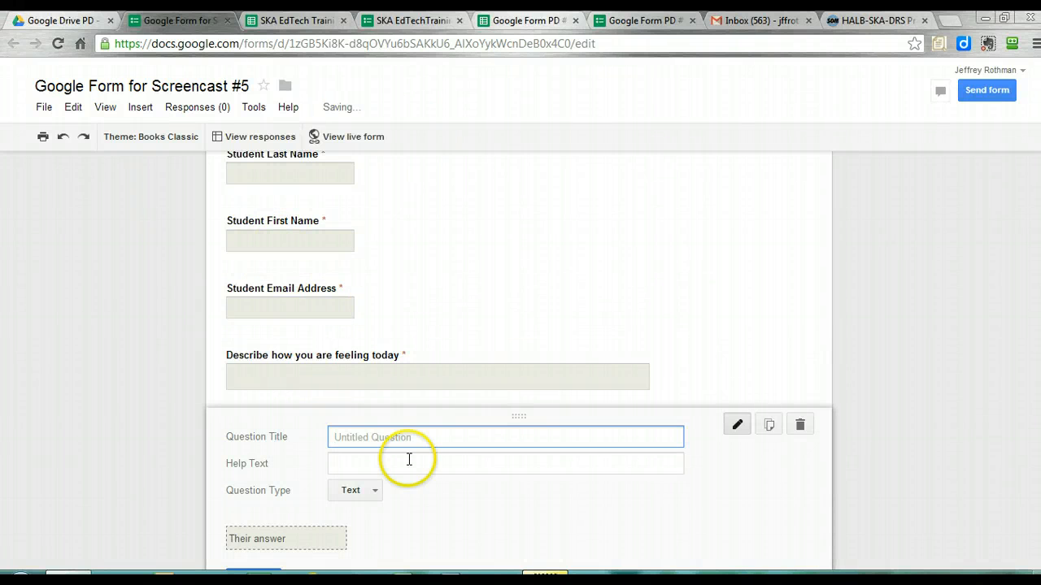
{"action": "scroll", "coordinate": [519, 357], "scroll_direction": "up", "scroll_amount": 2}
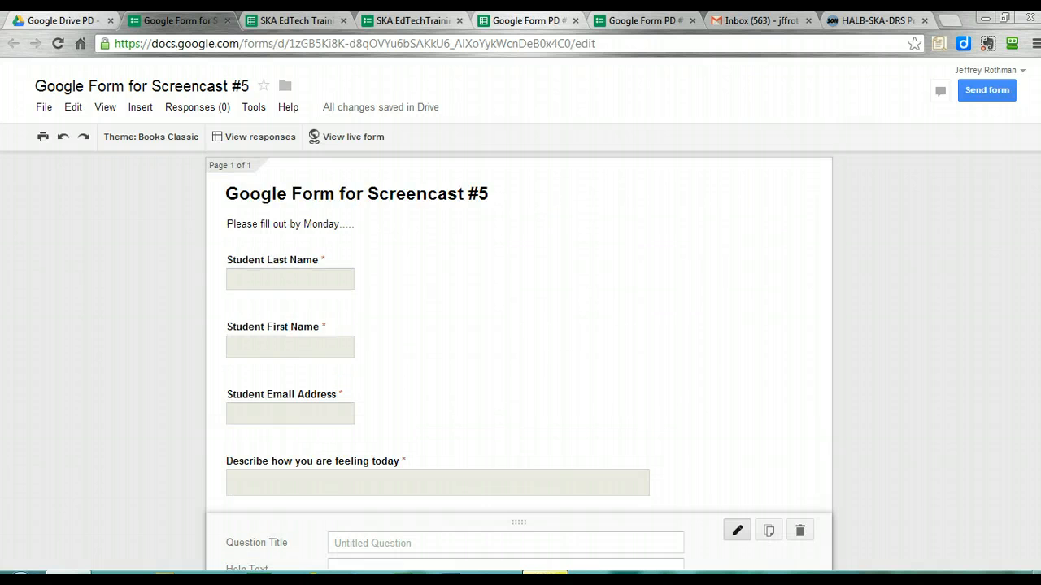
{"action": "scroll", "coordinate": [821, 344], "scroll_direction": "down", "scroll_amount": 5}
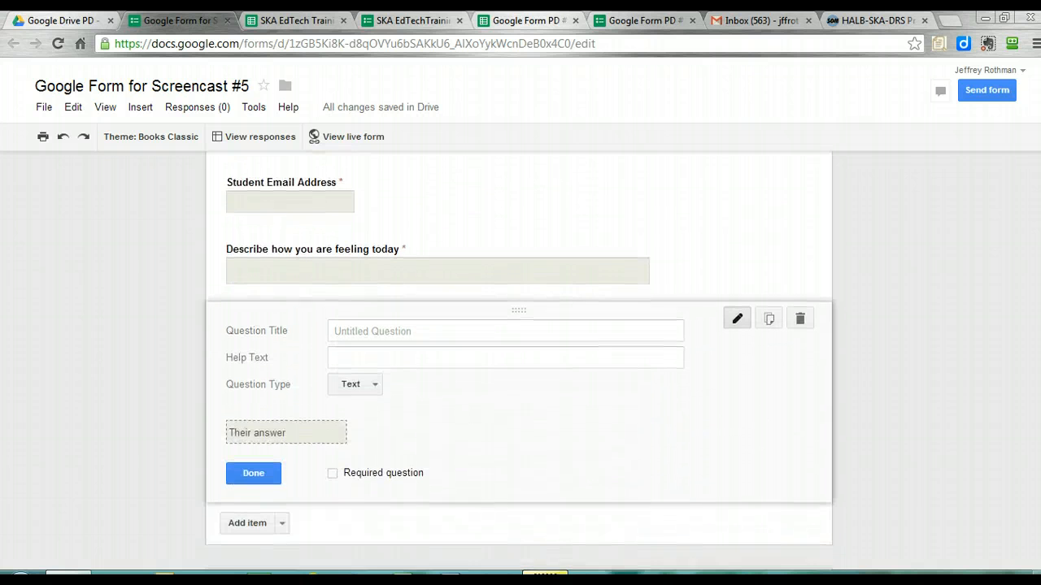
{"action": "left_click", "coordinate": [373, 296]}
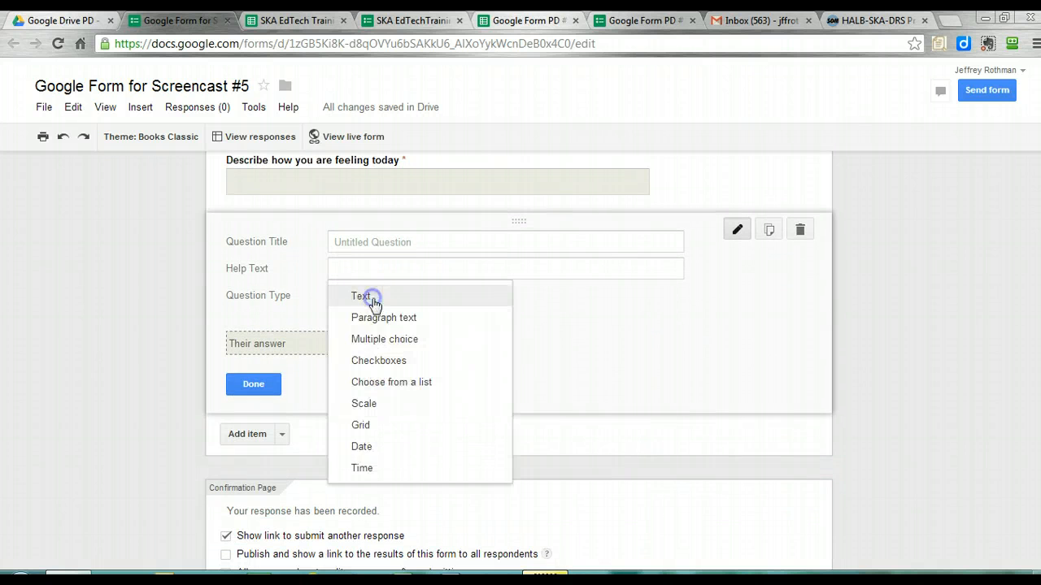
{"action": "left_click", "coordinate": [391, 346]}
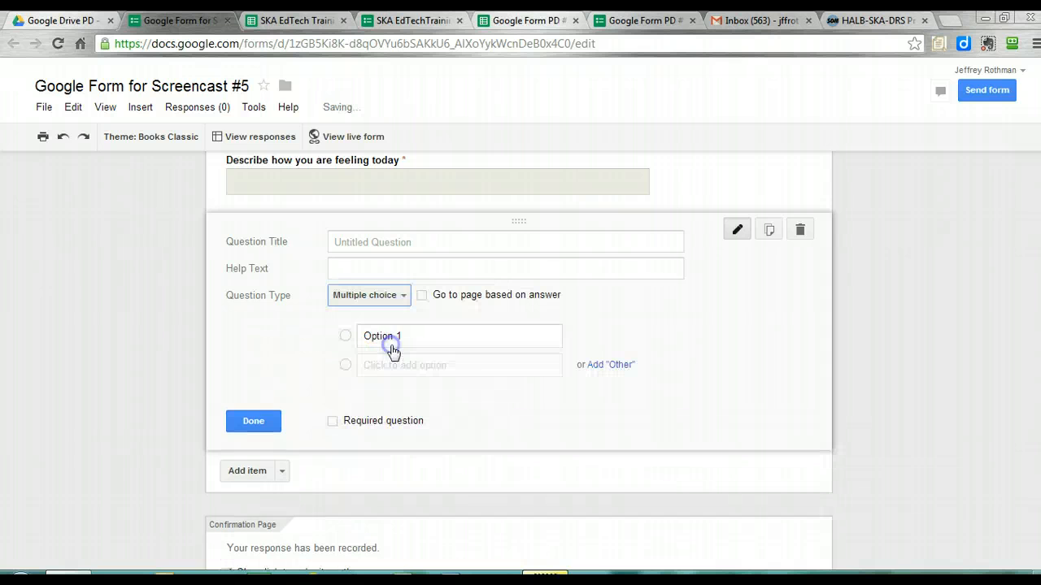
{"action": "left_click", "coordinate": [362, 242]}
{"action": "type", "text": "What is your favorit c"}
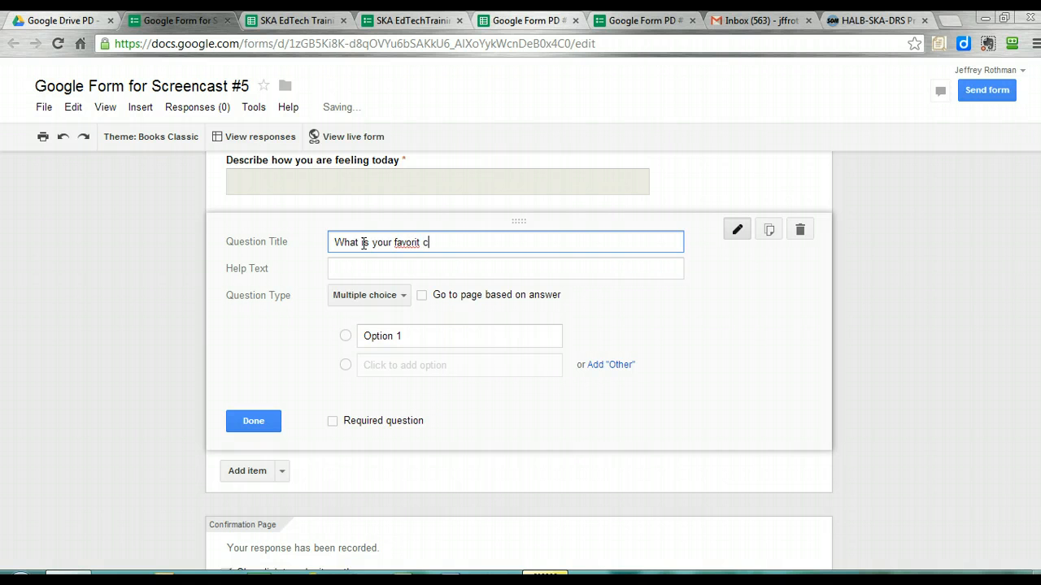
{"action": "key", "text": "BackSpace"}
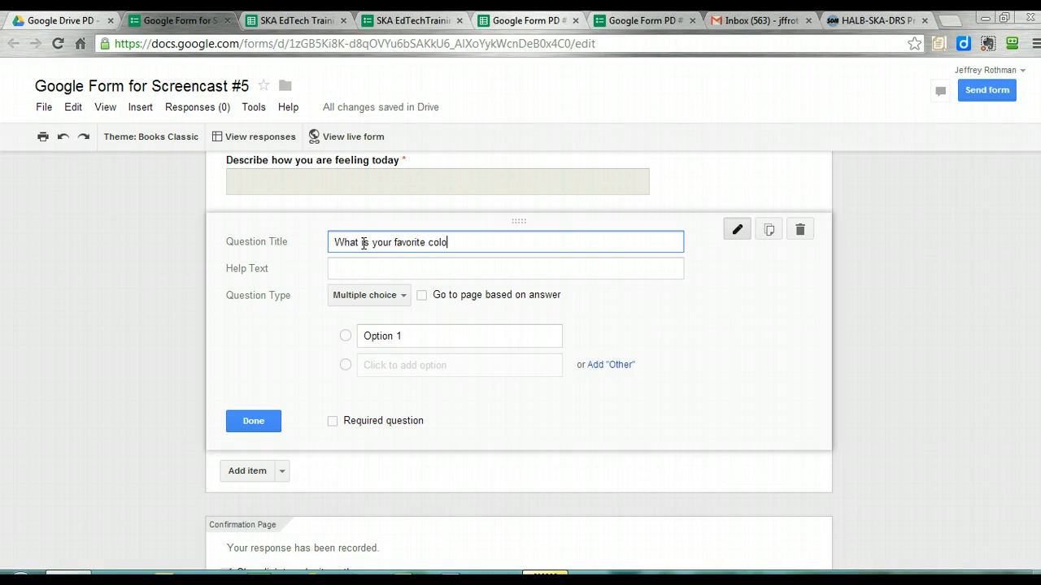
- Give the multiple choice color question the options Blue, Pink, Red, Purple and Other, and finish editing it
{"action": "left_click", "coordinate": [379, 338]}
{"action": "type", "text": "Blue"}
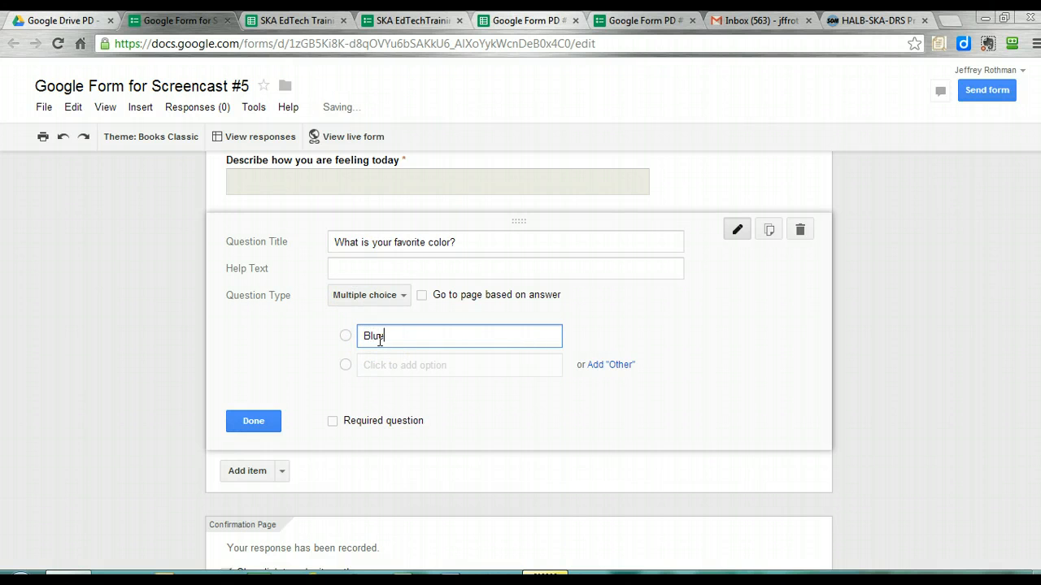
{"action": "key", "text": "Return"}
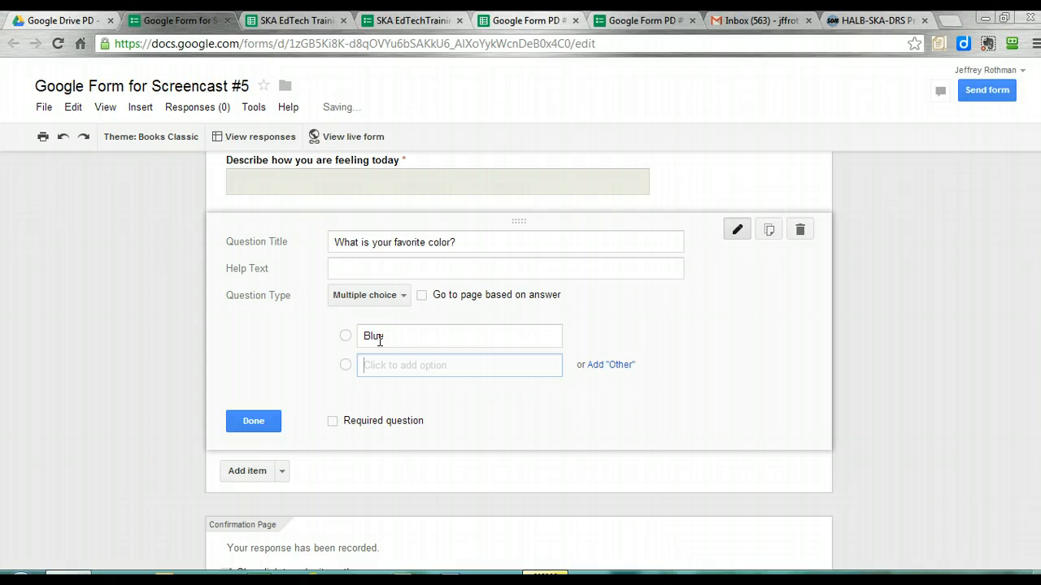
{"action": "type", "text": "Pink"}
{"action": "key", "text": "Return"}
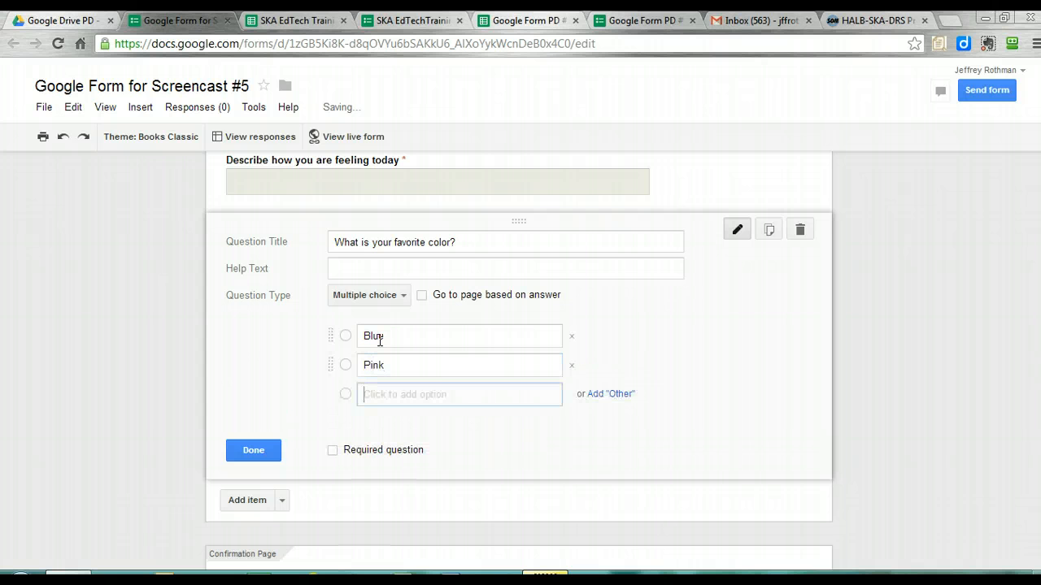
{"action": "type", "text": "Red"}
{"action": "key", "text": "Return"}
{"action": "type", "text": "Purple"}
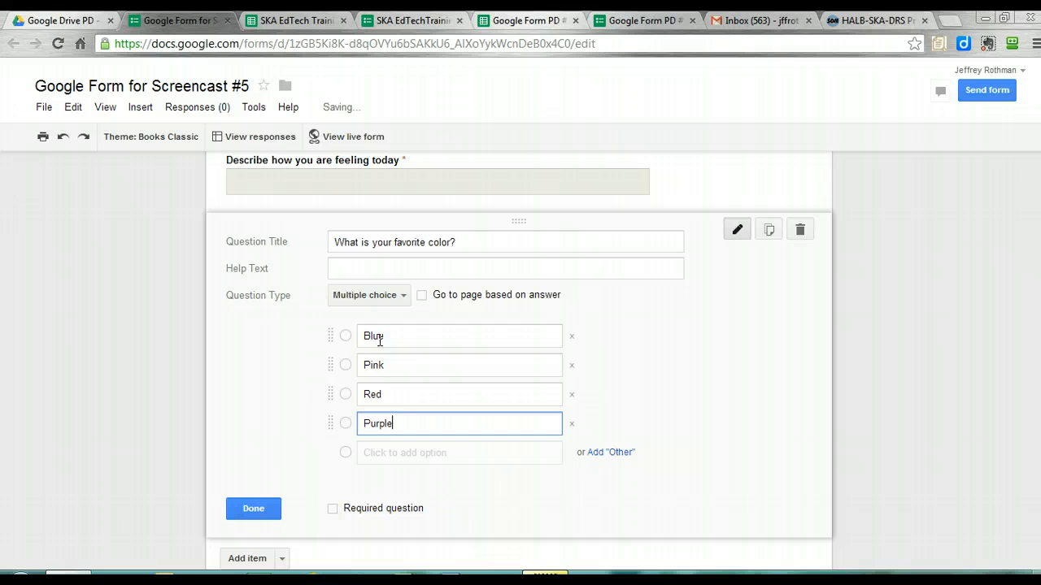
{"action": "left_click", "coordinate": [611, 452]}
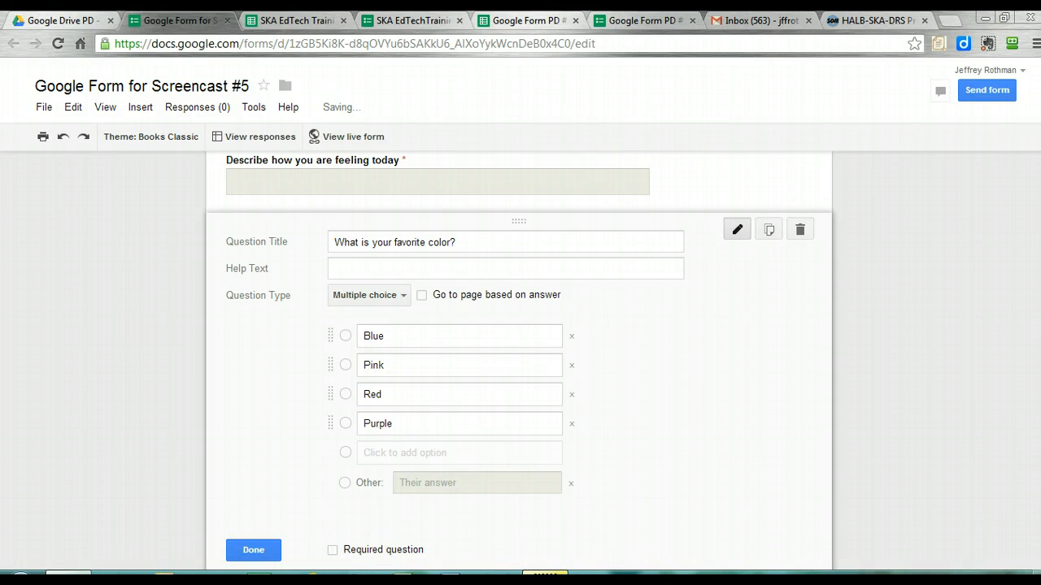
{"action": "left_click", "coordinate": [254, 551]}
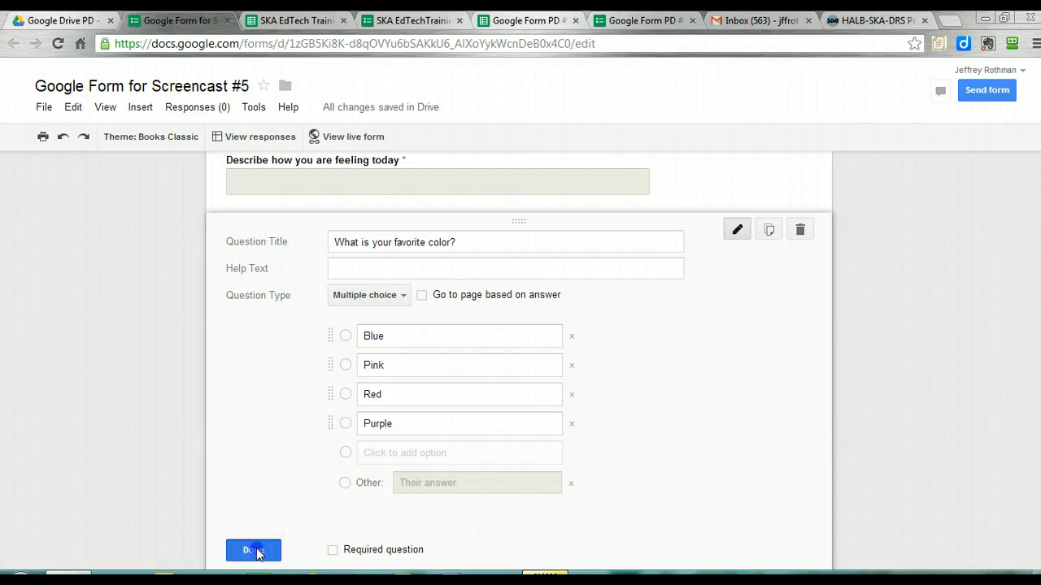
- Add a Checkboxes question titled "What is your favorite color?" below the multiple choice question
{"action": "scroll", "coordinate": [519, 366], "scroll_direction": "up", "scroll_amount": 4}
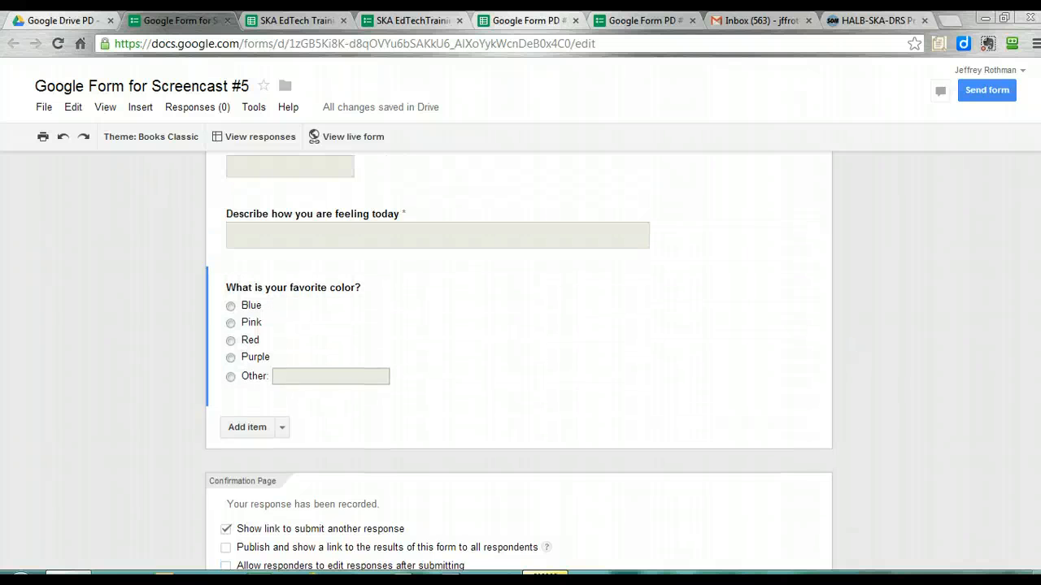
{"action": "scroll", "coordinate": [538, 325], "scroll_direction": "up", "scroll_amount": 1}
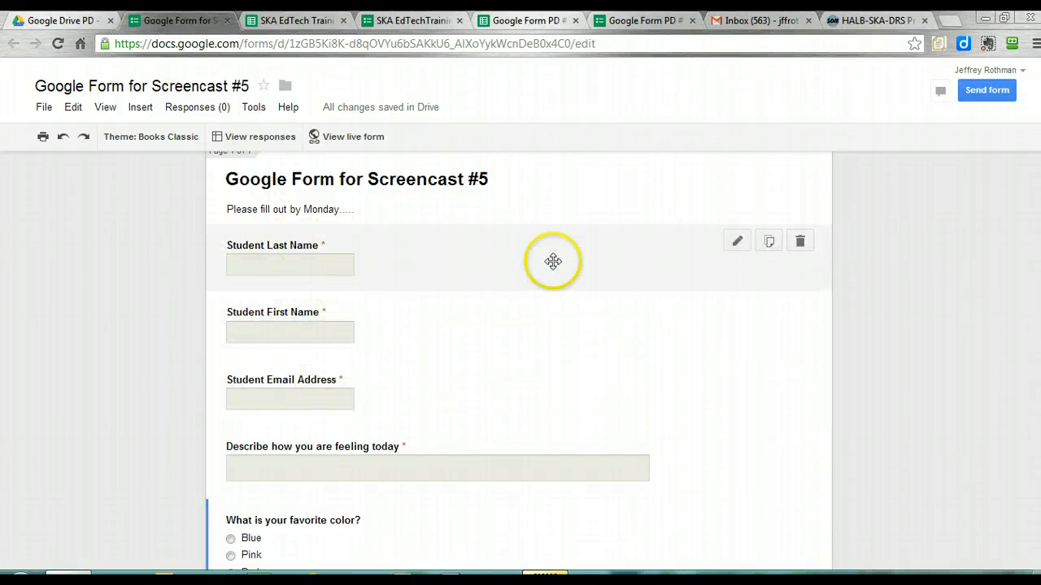
{"action": "scroll", "coordinate": [277, 300], "scroll_direction": "down", "scroll_amount": 3}
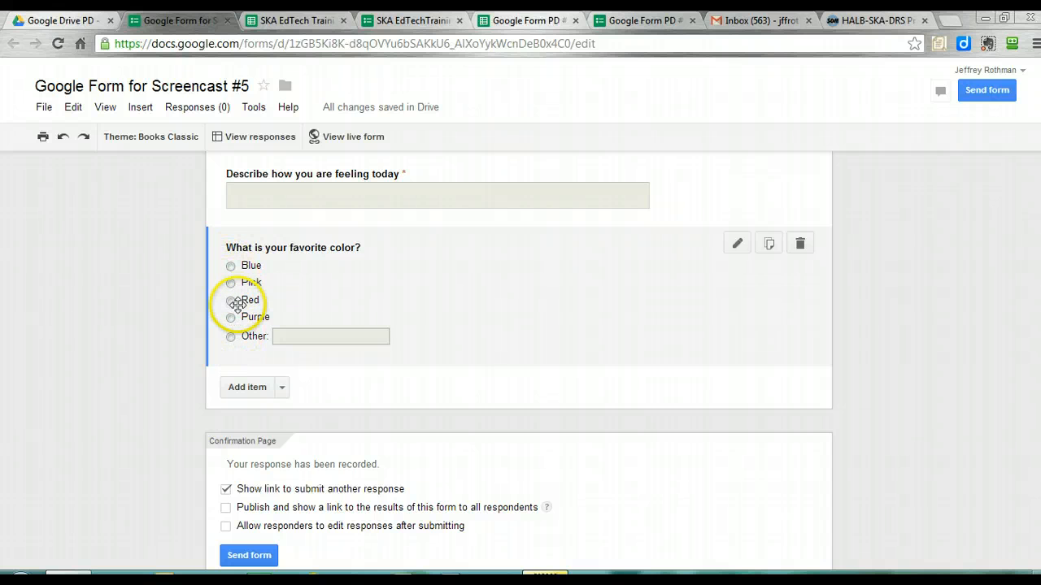
{"action": "left_click", "coordinate": [253, 389]}
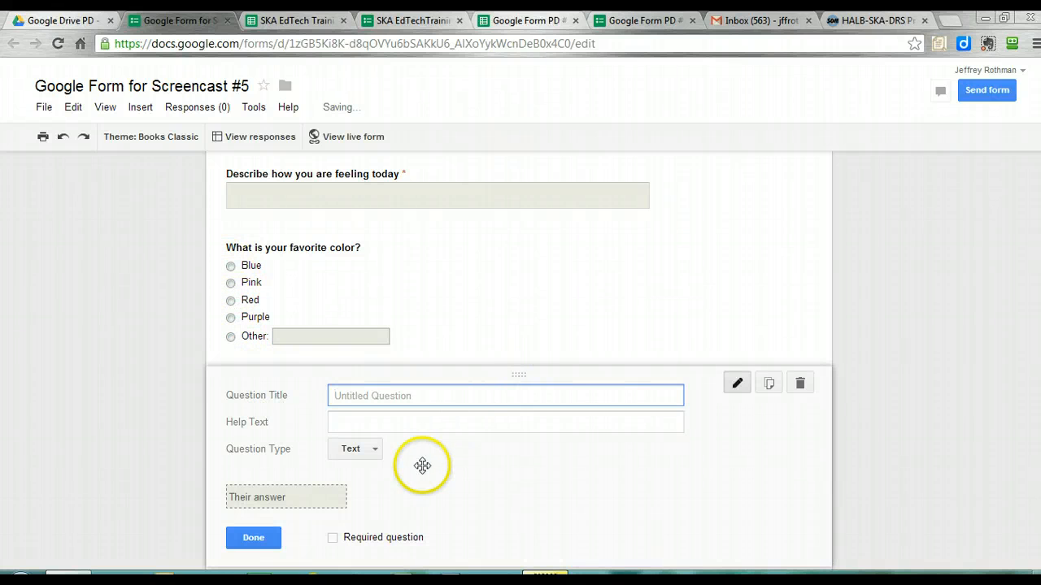
{"action": "left_click", "coordinate": [375, 450]}
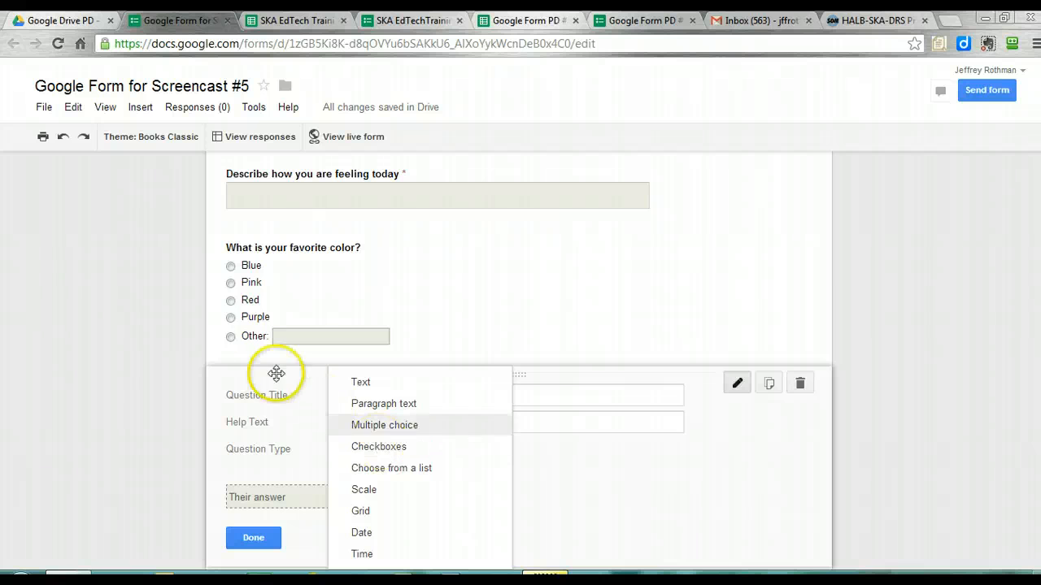
{"action": "left_click", "coordinate": [381, 447]}
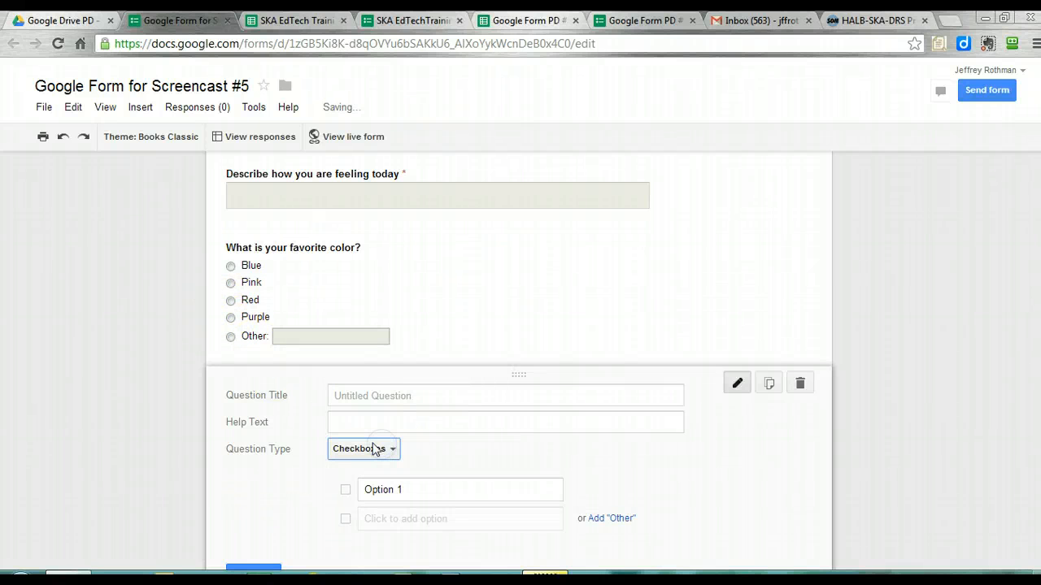
{"action": "left_click", "coordinate": [371, 396]}
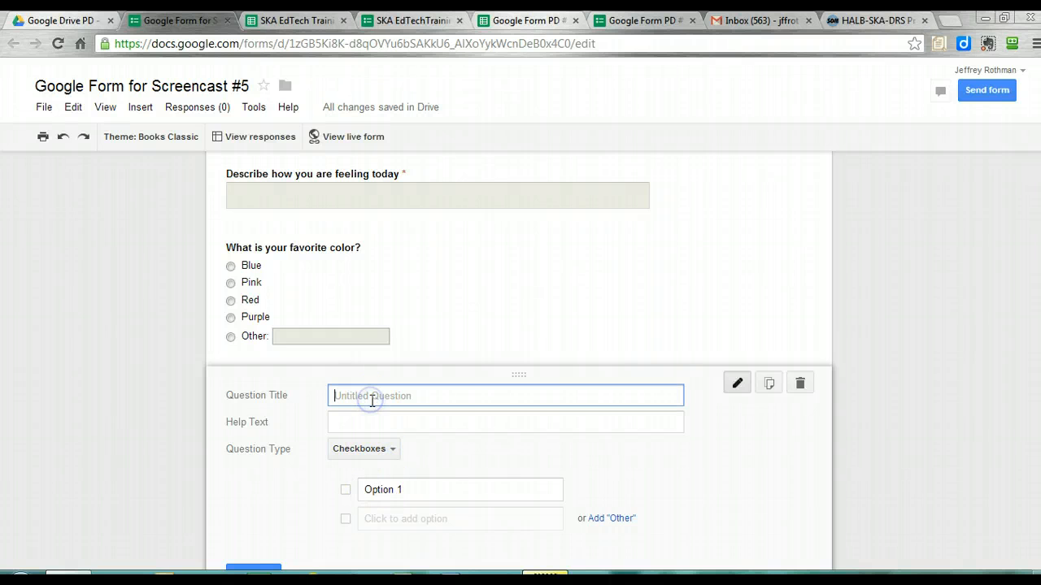
{"action": "type", "text": "W"}
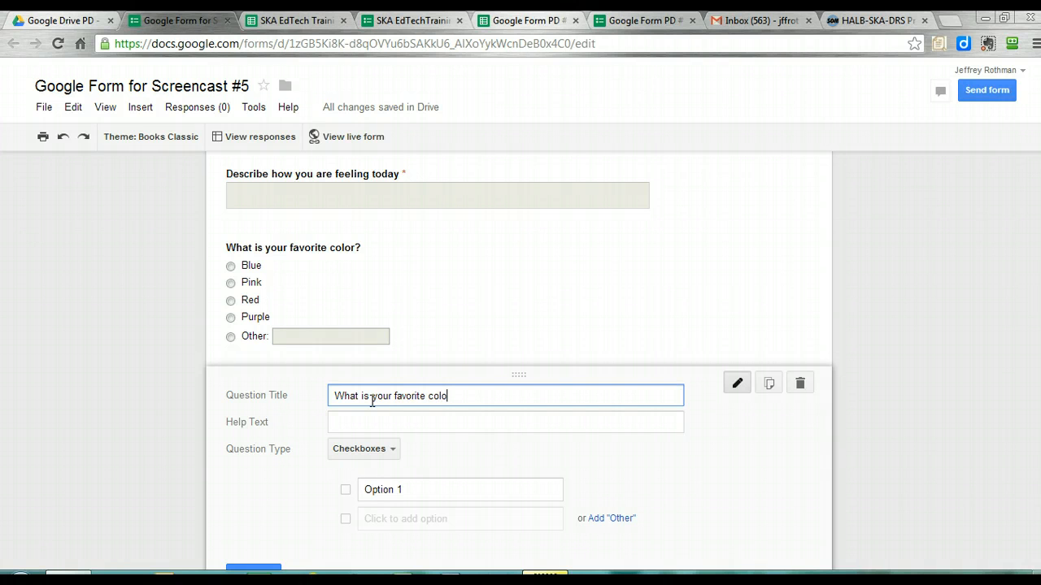
- Fill the checkbox color question with the options Blue, Pink, Red, Purple and Other, and finish editing it
{"action": "left_click", "coordinate": [387, 490]}
{"action": "type", "text": "Blue"}
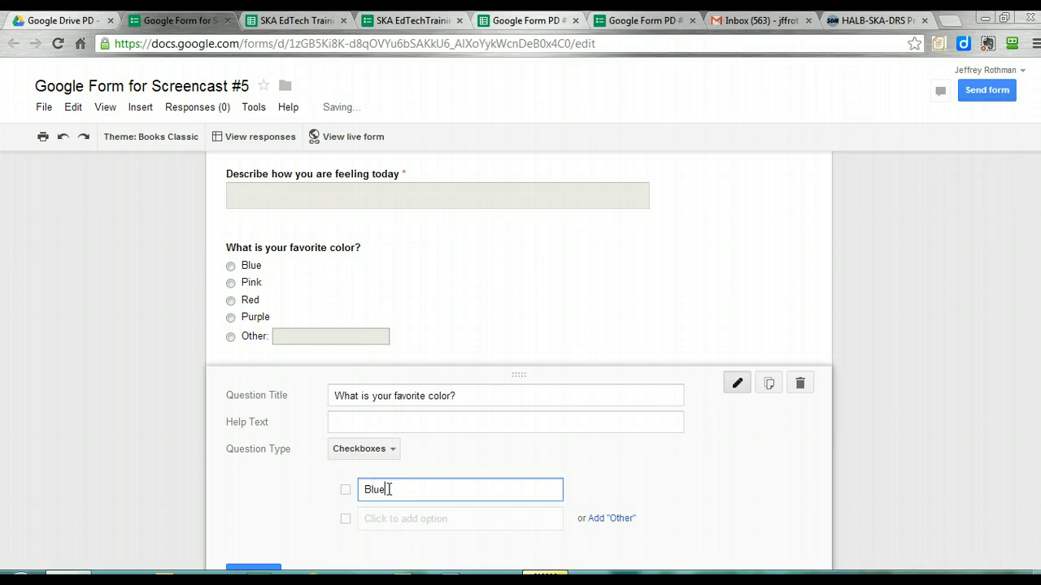
{"action": "key", "text": "Return"}
{"action": "type", "text": "Pink"}
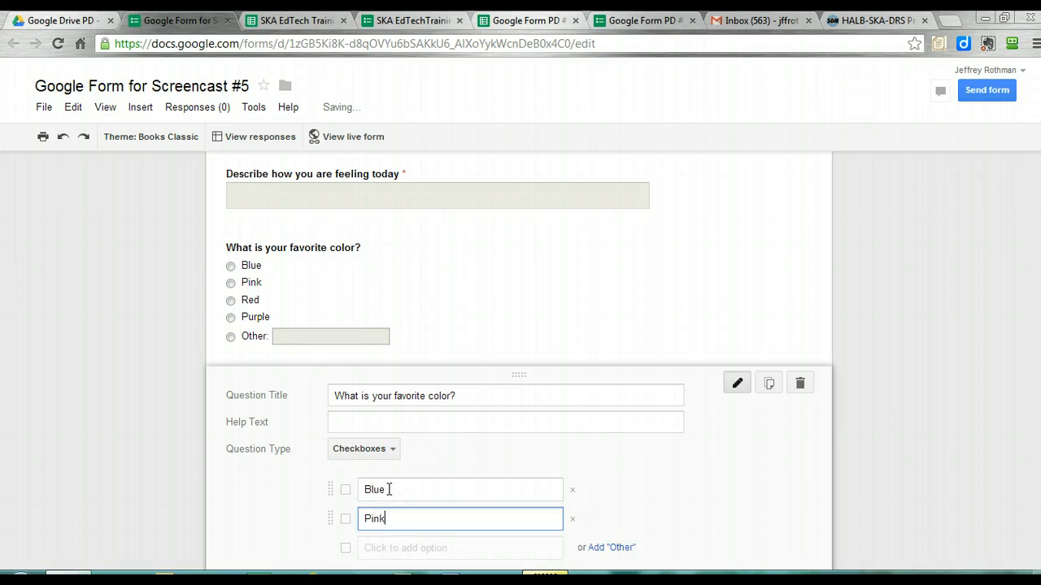
{"action": "key", "text": "Return"}
{"action": "type", "text": "Red"}
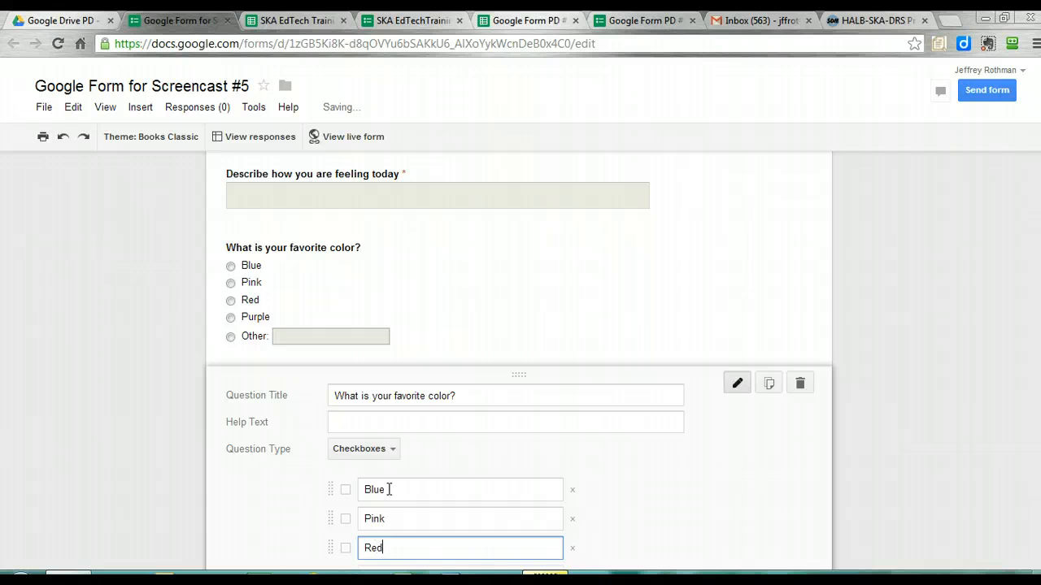
{"action": "key", "text": "Return"}
{"action": "type", "text": "Purple"}
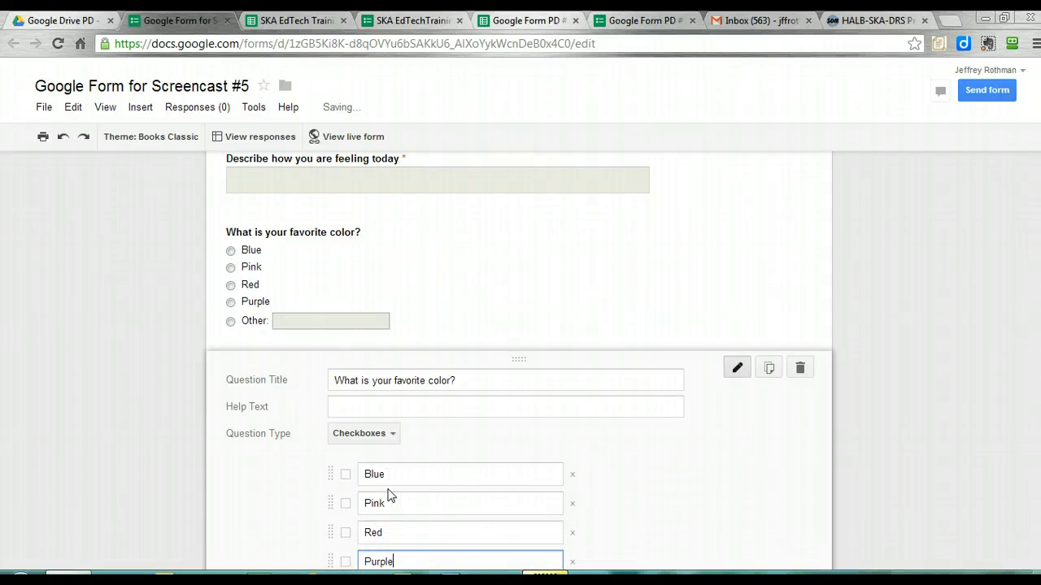
{"action": "scroll", "coordinate": [690, 332], "scroll_direction": "down", "scroll_amount": 3}
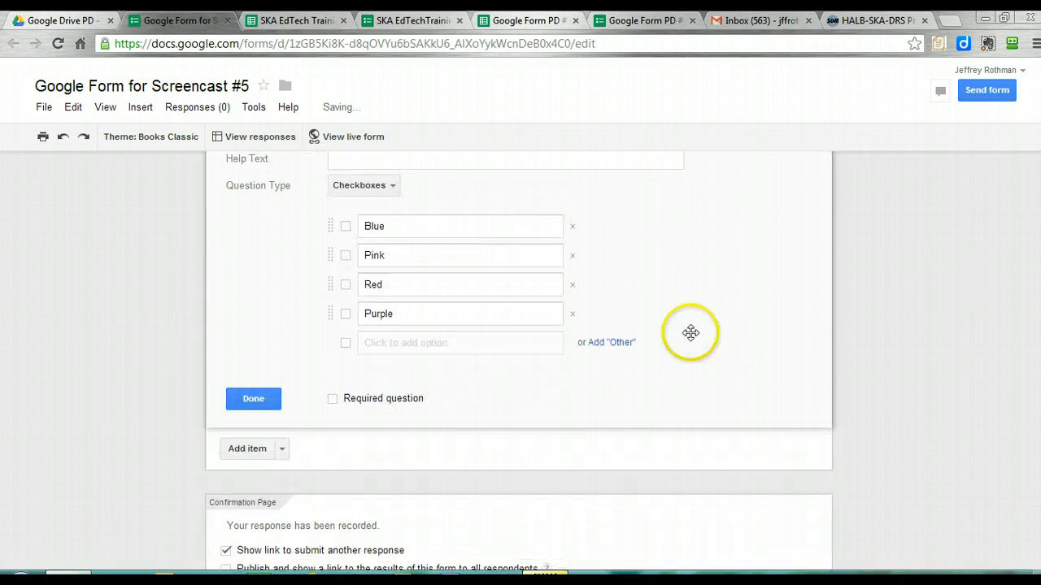
{"action": "left_click", "coordinate": [608, 342]}
{"action": "left_click", "coordinate": [252, 435]}
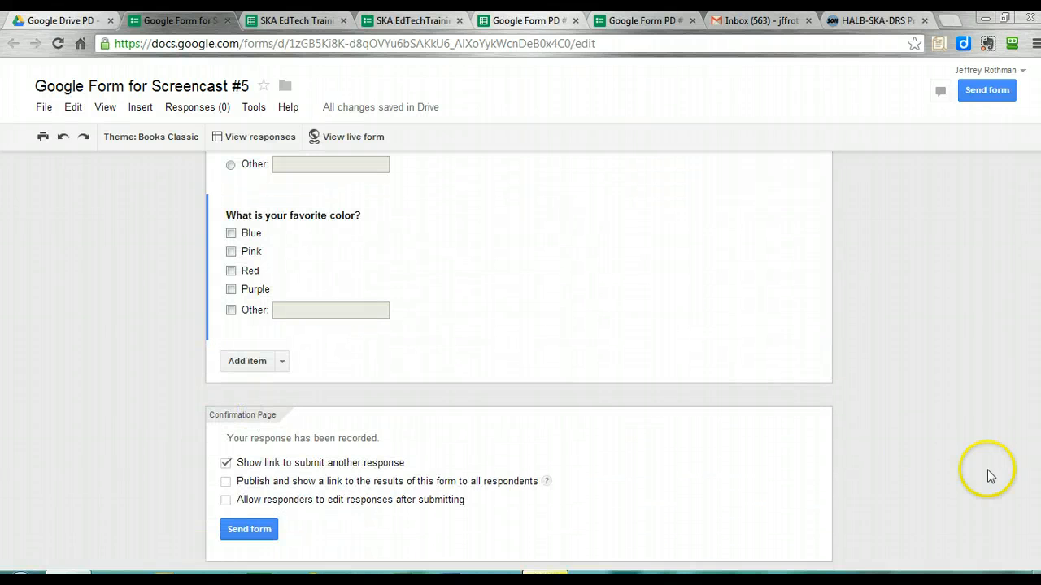
- Add a Choose from a list question titled "What is your favorite color?" after the checkbox question
{"action": "scroll", "coordinate": [399, 290], "scroll_direction": "up", "scroll_amount": 2}
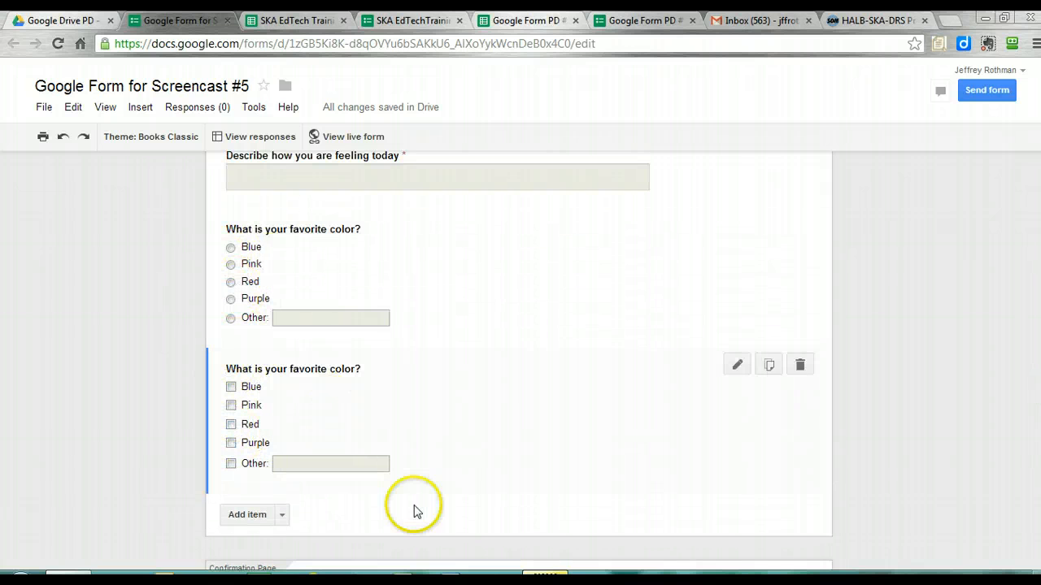
{"action": "left_click", "coordinate": [249, 517]}
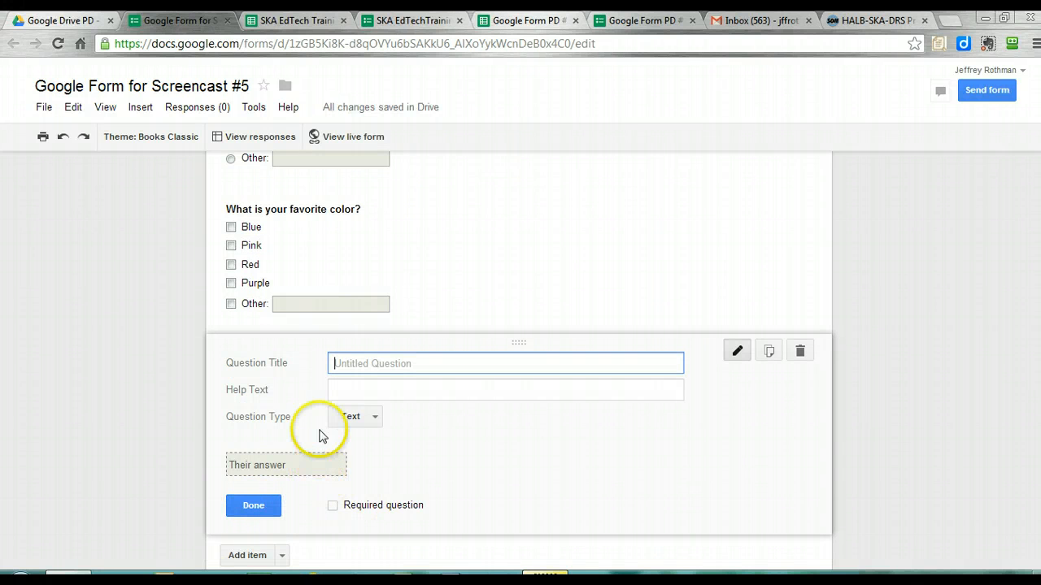
{"action": "left_click", "coordinate": [349, 430]}
{"action": "left_click", "coordinate": [349, 429]}
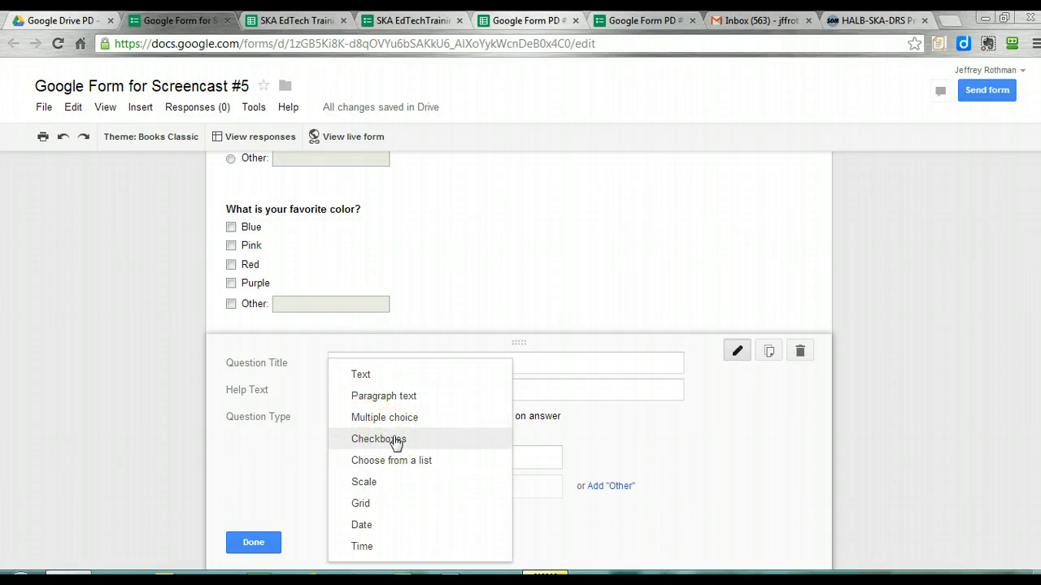
{"action": "left_click_drag", "start_coordinate": [396, 444], "coordinate": [412, 467]}
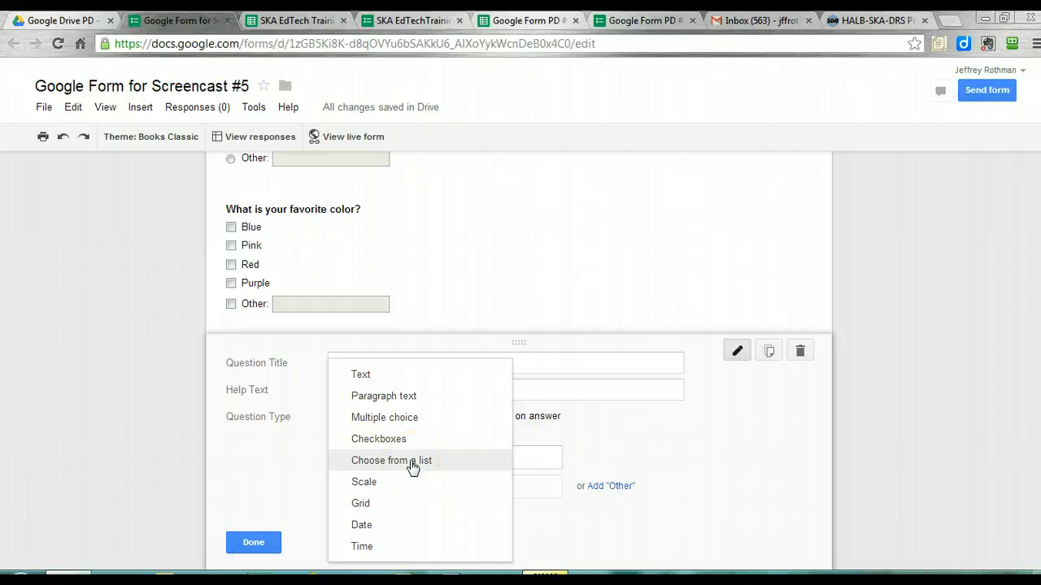
{"action": "left_click", "coordinate": [412, 467]}
{"action": "left_click", "coordinate": [384, 365]}
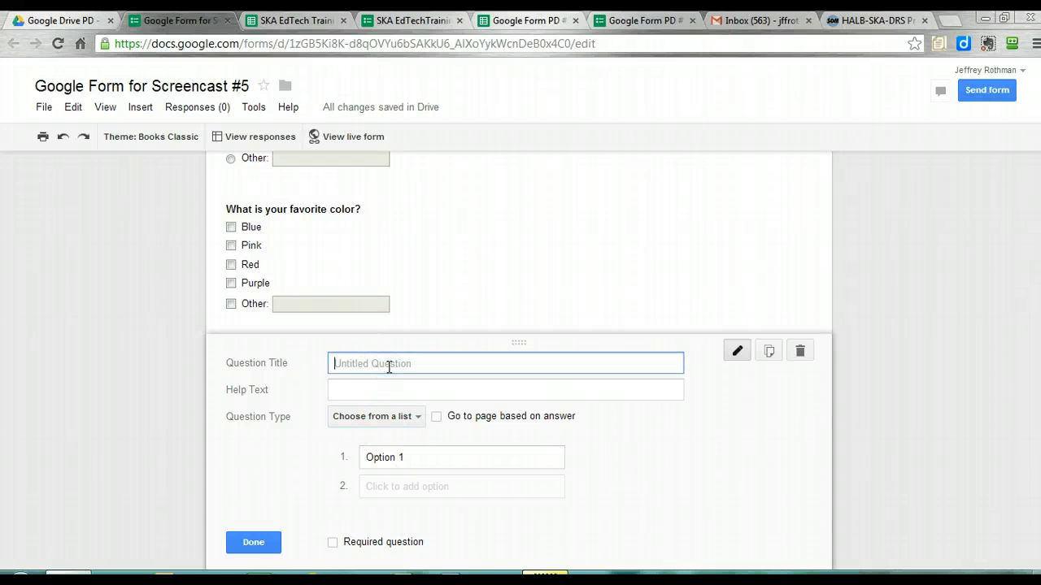
{"action": "type", "text": "What is your favorite color?"}
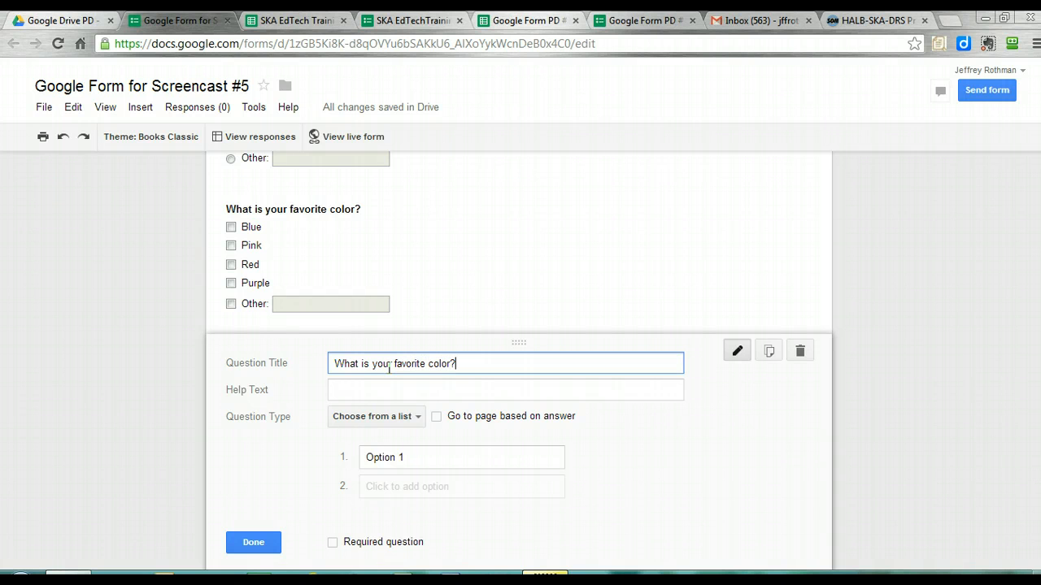
- Fill the Choose from a list color question with the options Blue, Pink, Red and Purple
{"action": "left_click", "coordinate": [410, 457]}
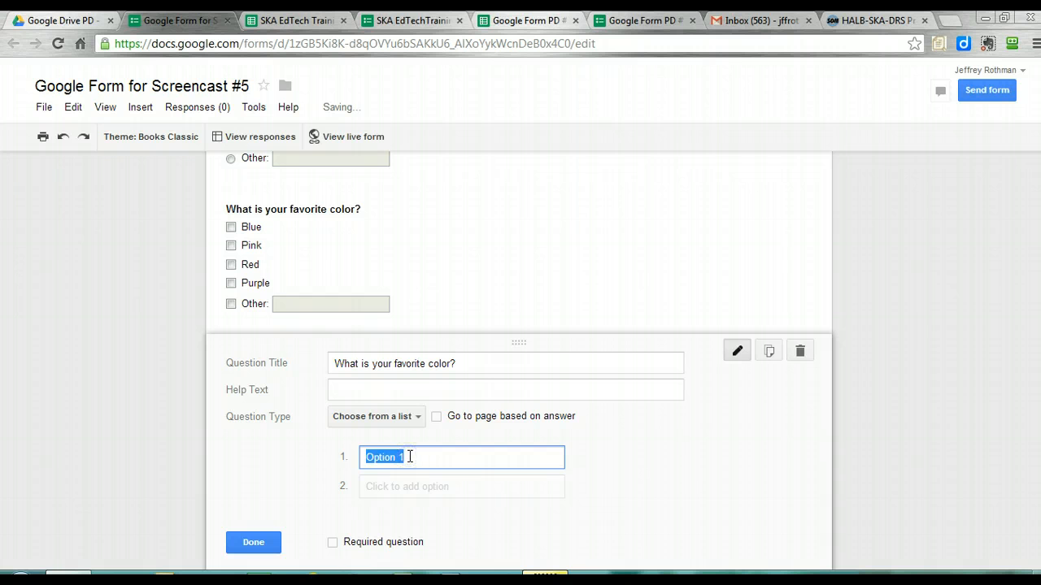
{"action": "type", "text": "Blue"}
{"action": "key", "text": "Return"}
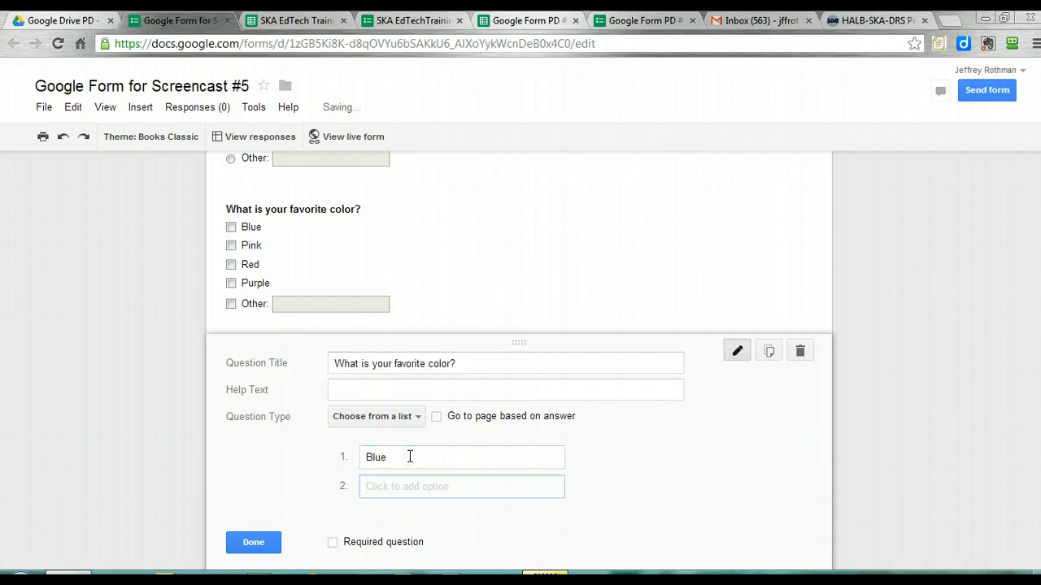
{"action": "type", "text": "Pink"}
{"action": "key", "text": "Return"}
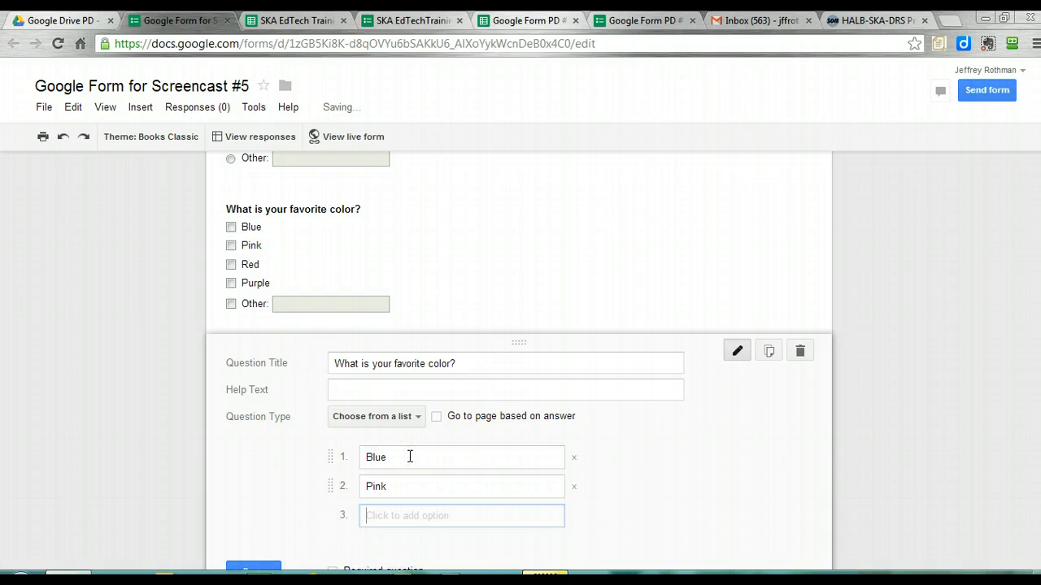
{"action": "type", "text": "Red"}
{"action": "key", "text": "Return"}
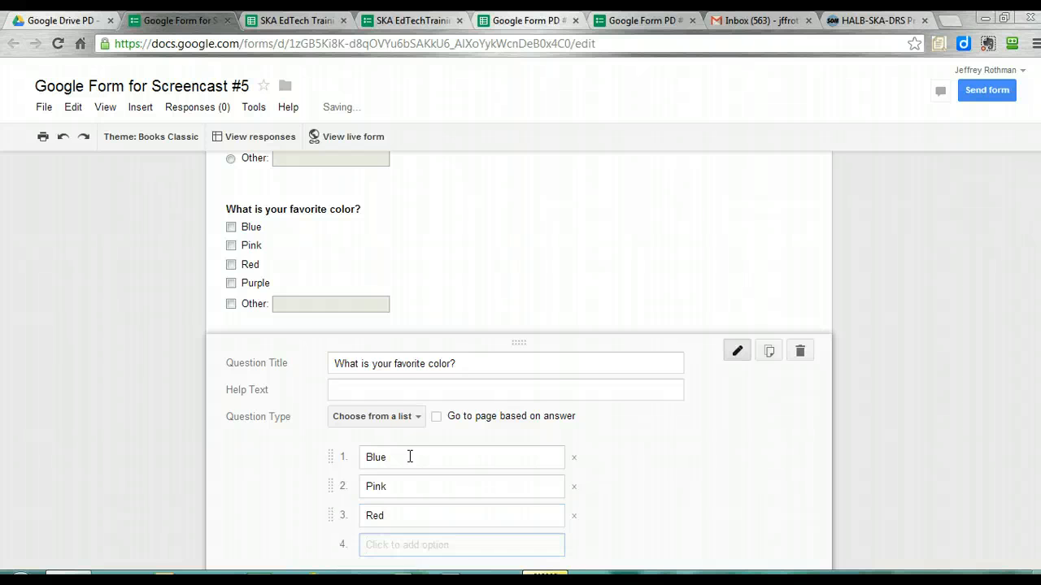
{"action": "type", "text": "Purple"}
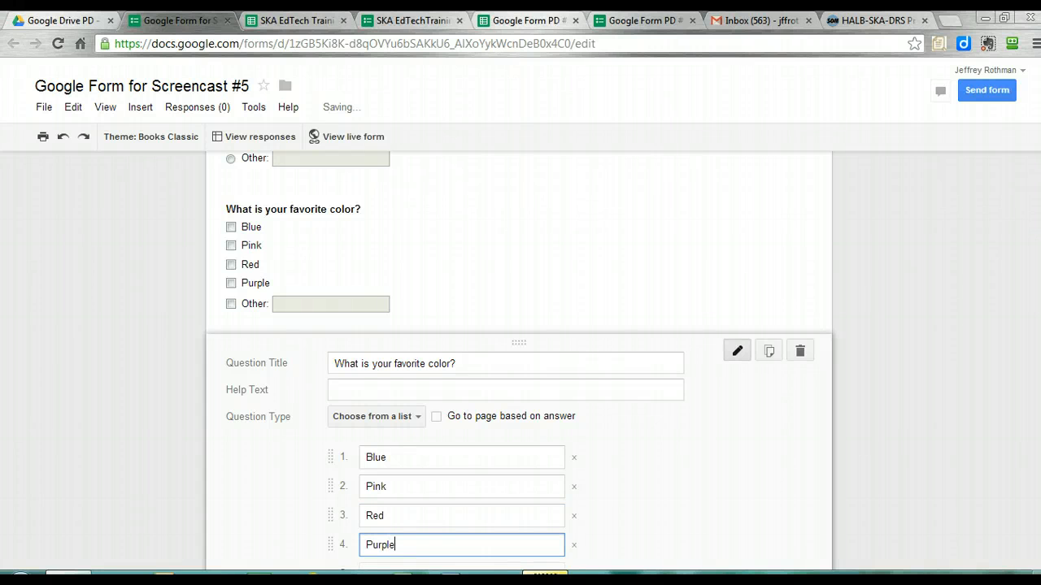
- Make the list color question required and finish editing it
{"action": "scroll", "coordinate": [518, 360], "scroll_direction": "up", "scroll_amount": 5}
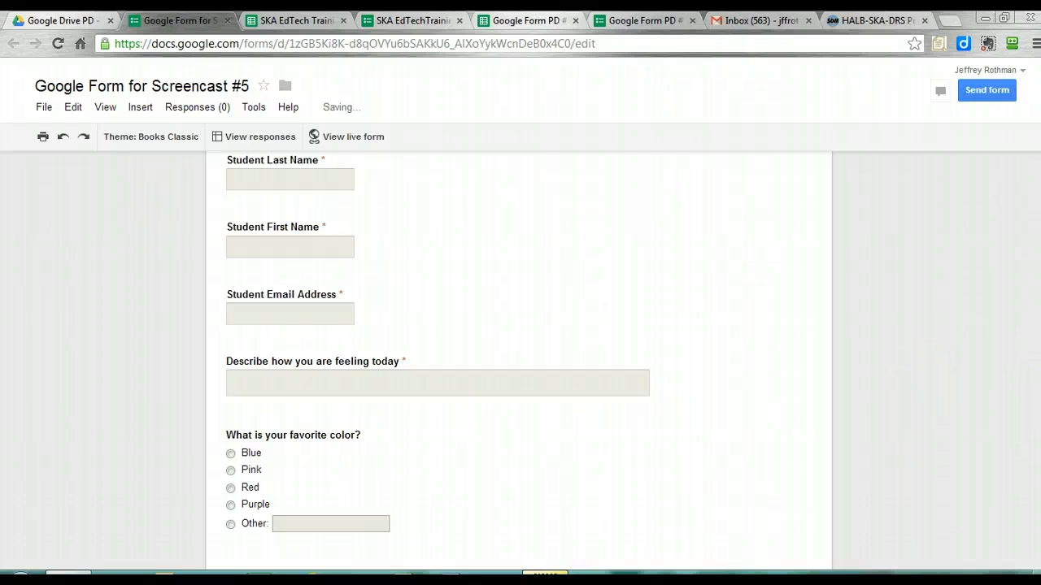
{"action": "scroll", "coordinate": [519, 360], "scroll_direction": "down", "scroll_amount": 1}
{"action": "scroll", "coordinate": [518, 359], "scroll_direction": "down", "scroll_amount": 5}
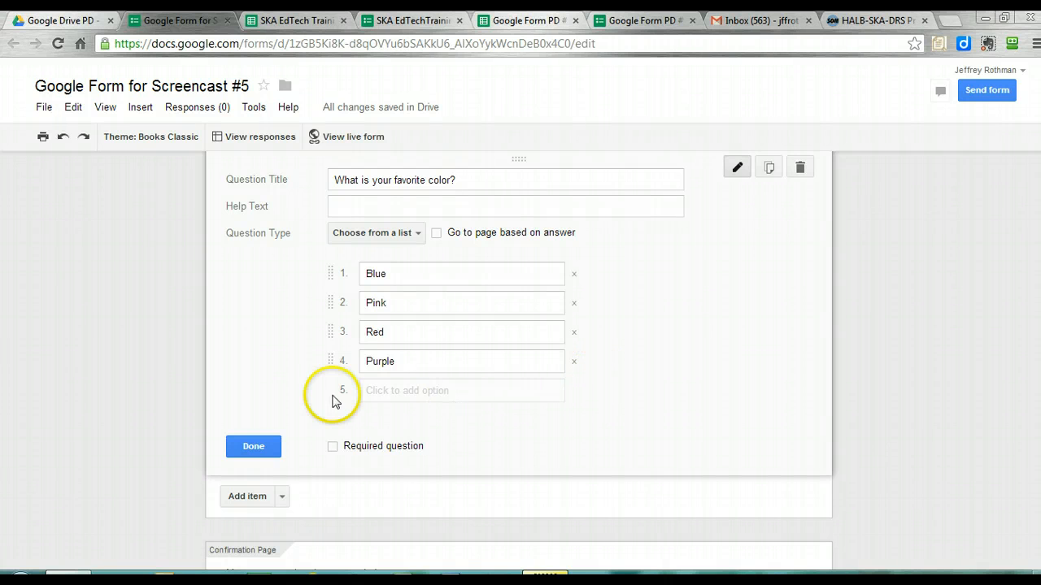
{"action": "left_click", "coordinate": [332, 445]}
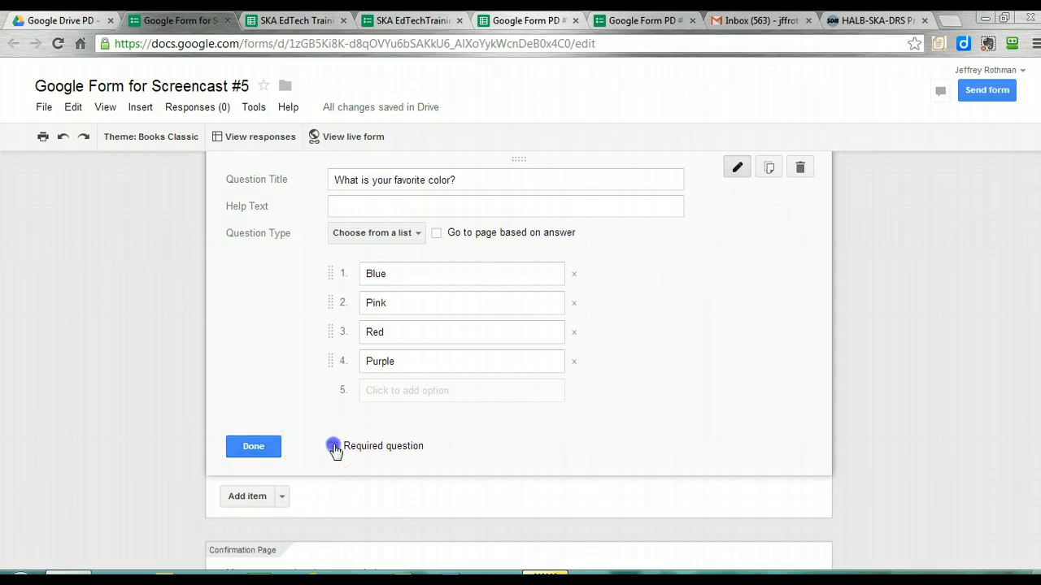
{"action": "left_click", "coordinate": [255, 445]}
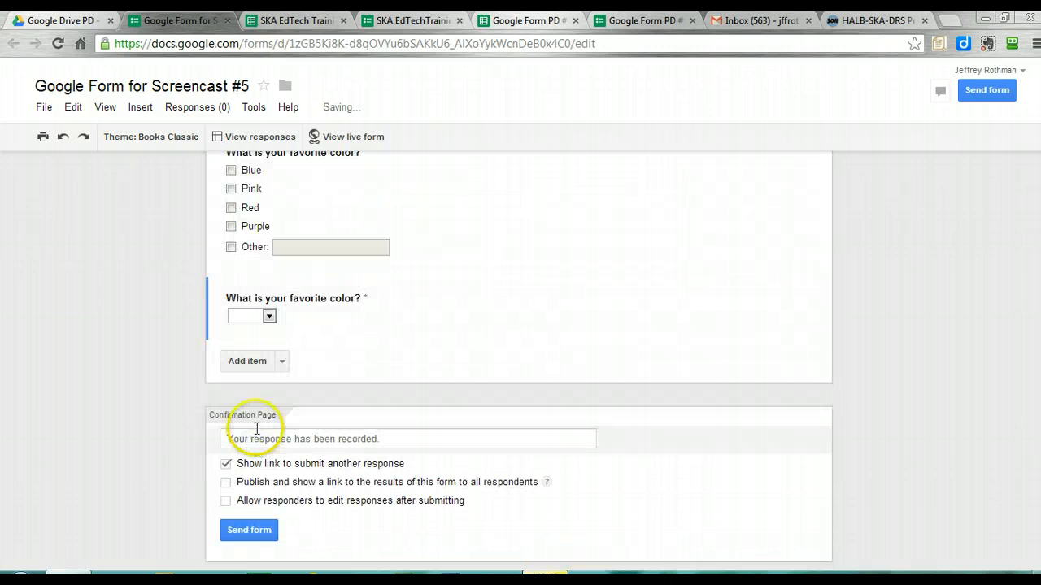
{"action": "left_click", "coordinate": [270, 320]}
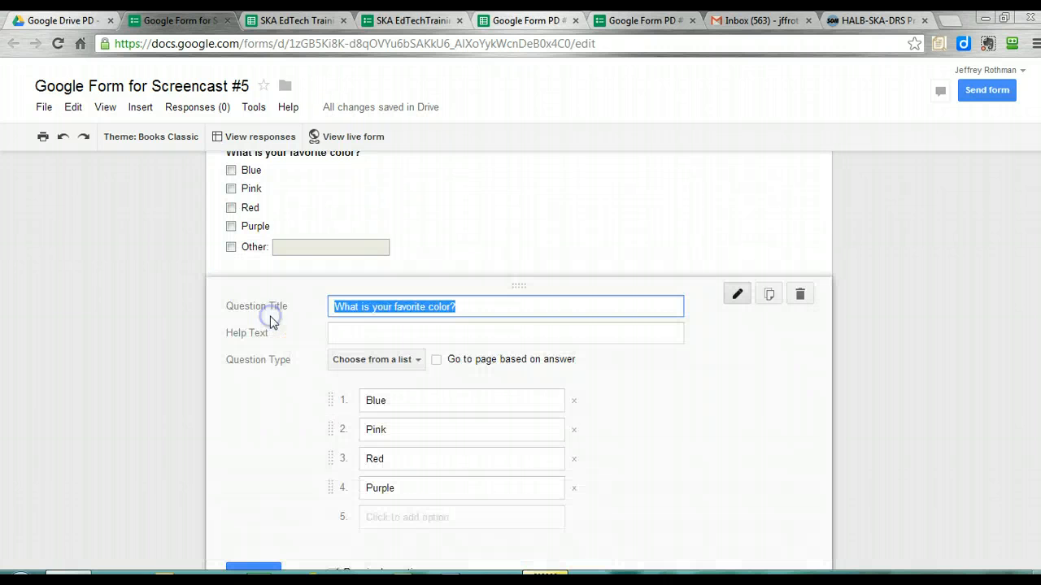
{"action": "left_click", "coordinate": [969, 311]}
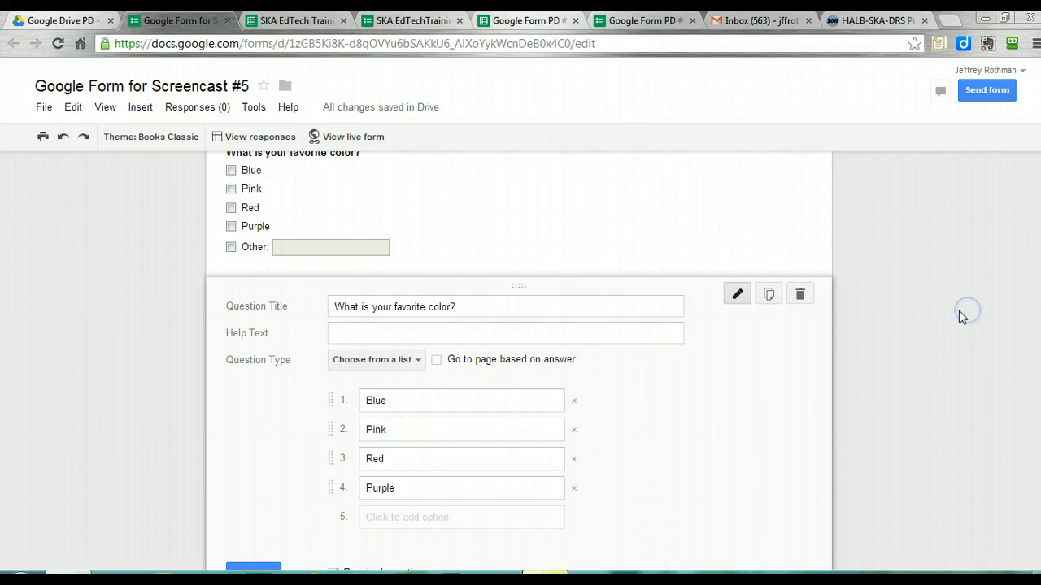
{"action": "scroll", "coordinate": [518, 360], "scroll_direction": "up", "scroll_amount": 5}
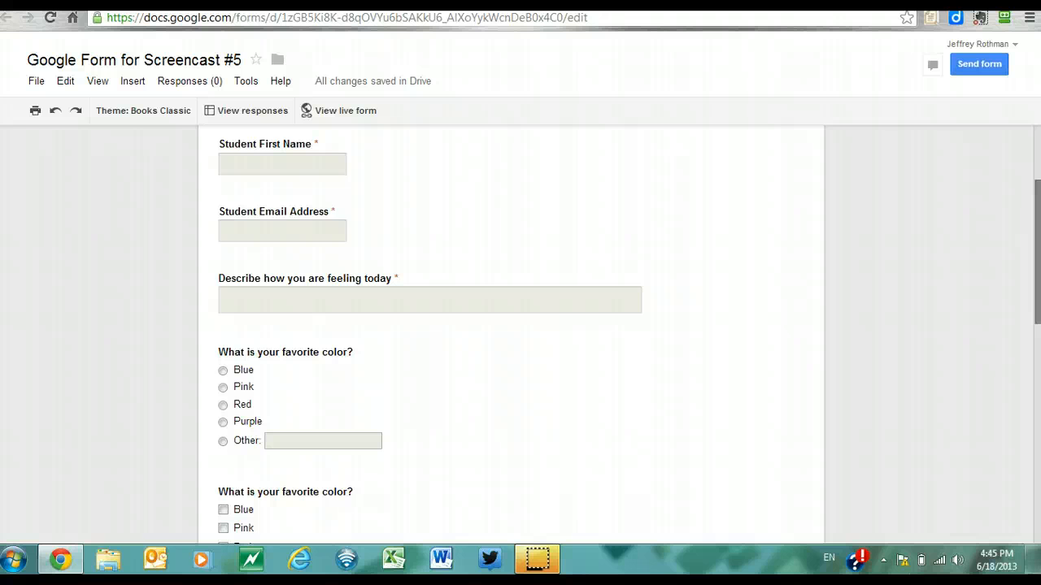
{"action": "scroll", "coordinate": [1030, 278], "scroll_direction": "down", "scroll_amount": 4}
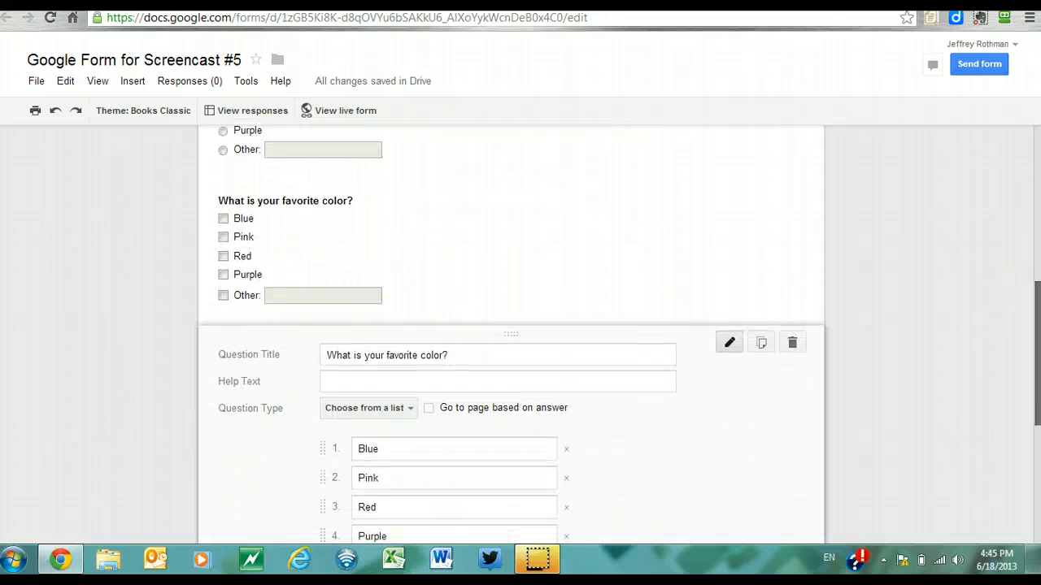
{"action": "scroll", "coordinate": [1029, 325], "scroll_direction": "down", "scroll_amount": 2}
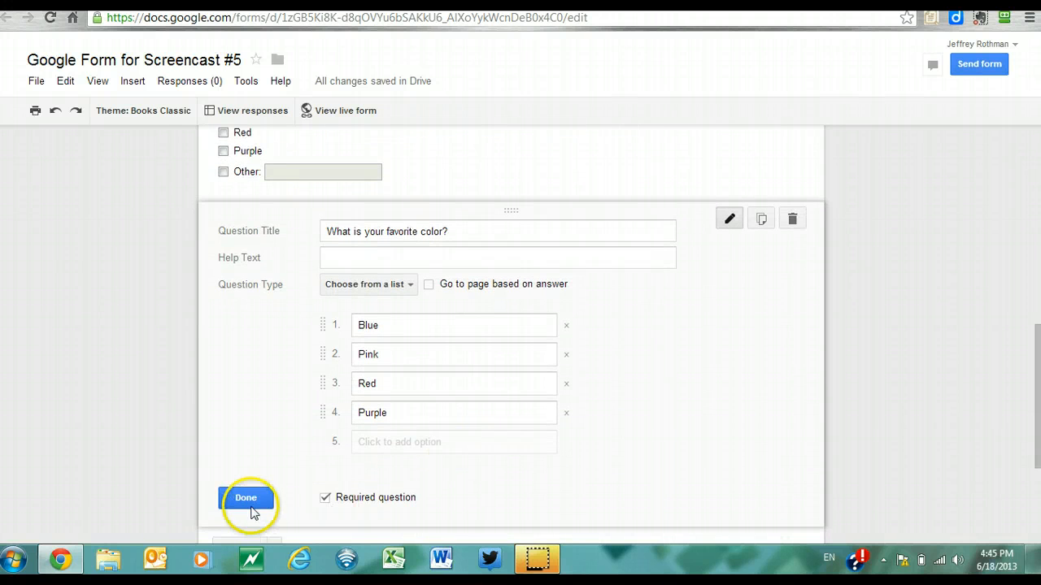
{"action": "left_click", "coordinate": [247, 499]}
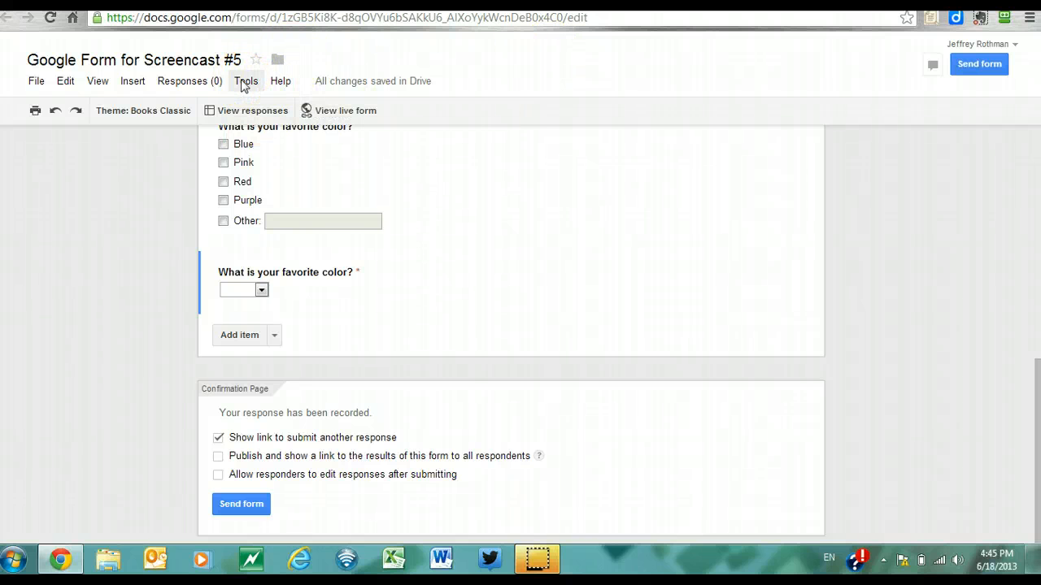
- Preview the live form, check the choices of the list color question, and return to the form editor
{"action": "left_click", "coordinate": [332, 113]}
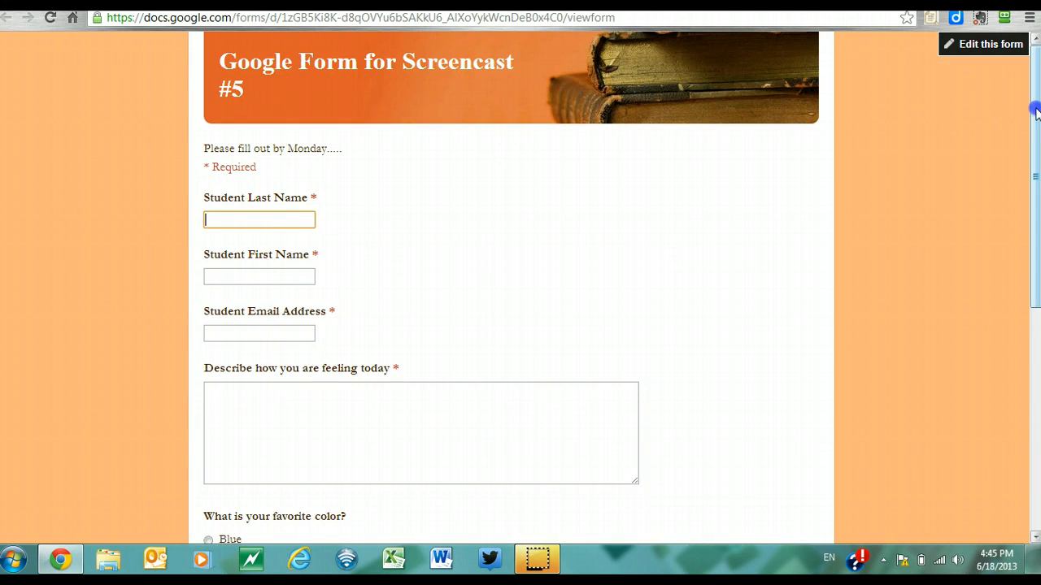
{"action": "left_click_drag", "start_coordinate": [1035, 109], "coordinate": [1032, 350]}
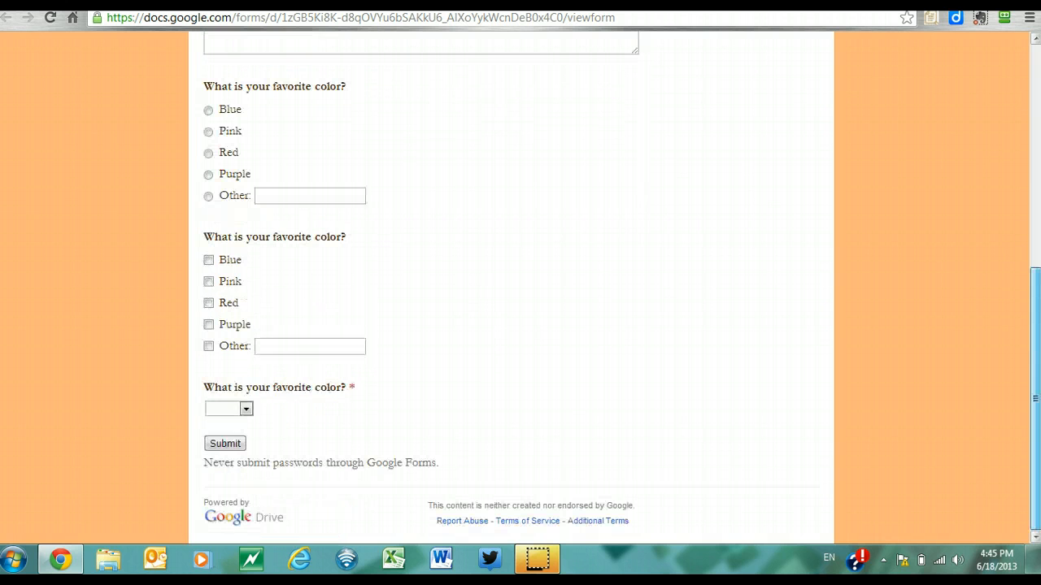
{"action": "left_click", "coordinate": [245, 409]}
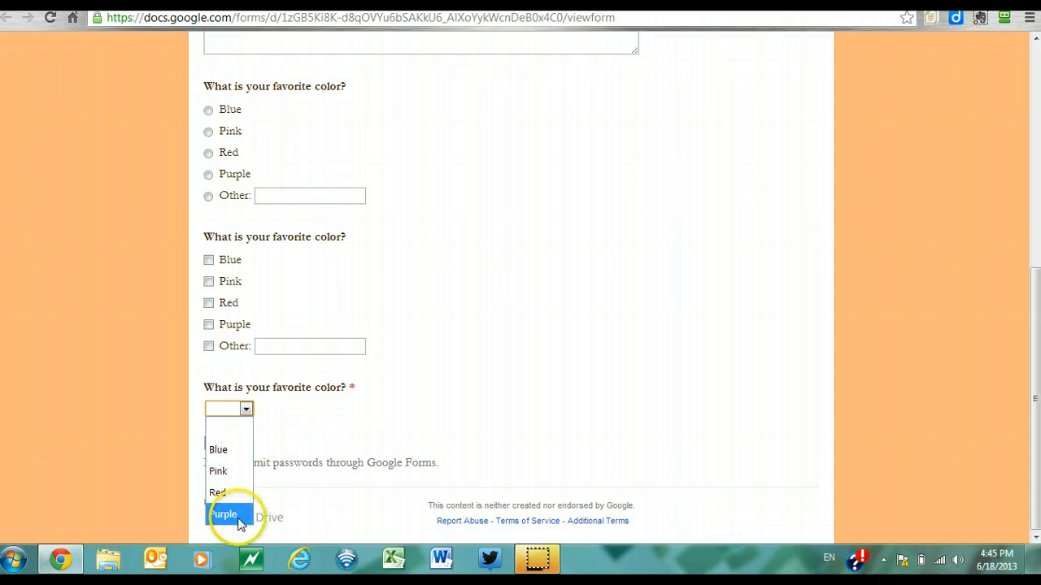
{"action": "left_click", "coordinate": [601, 272]}
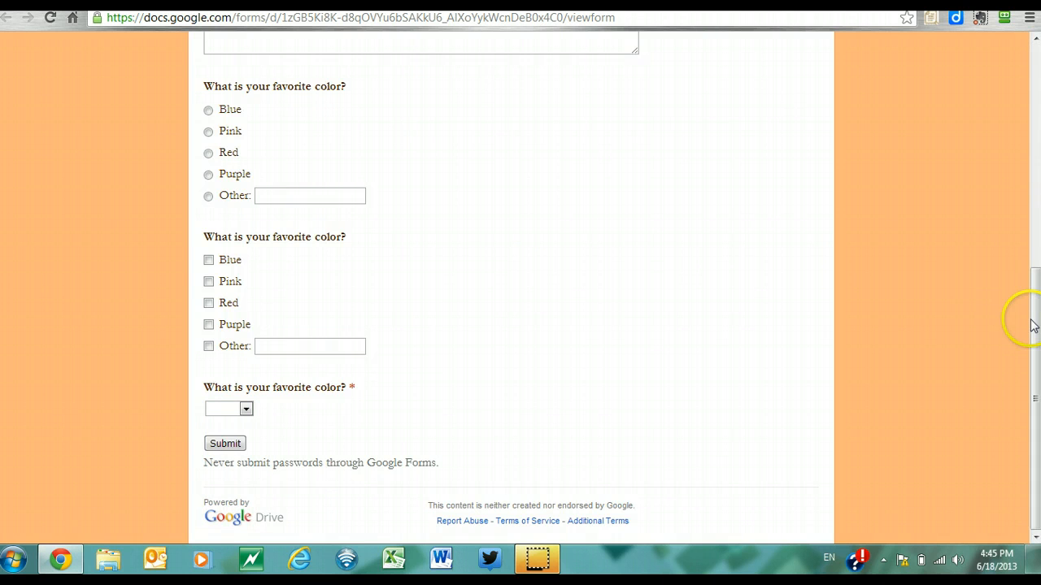
{"action": "left_click_drag", "start_coordinate": [1033, 320], "coordinate": [1031, 81]}
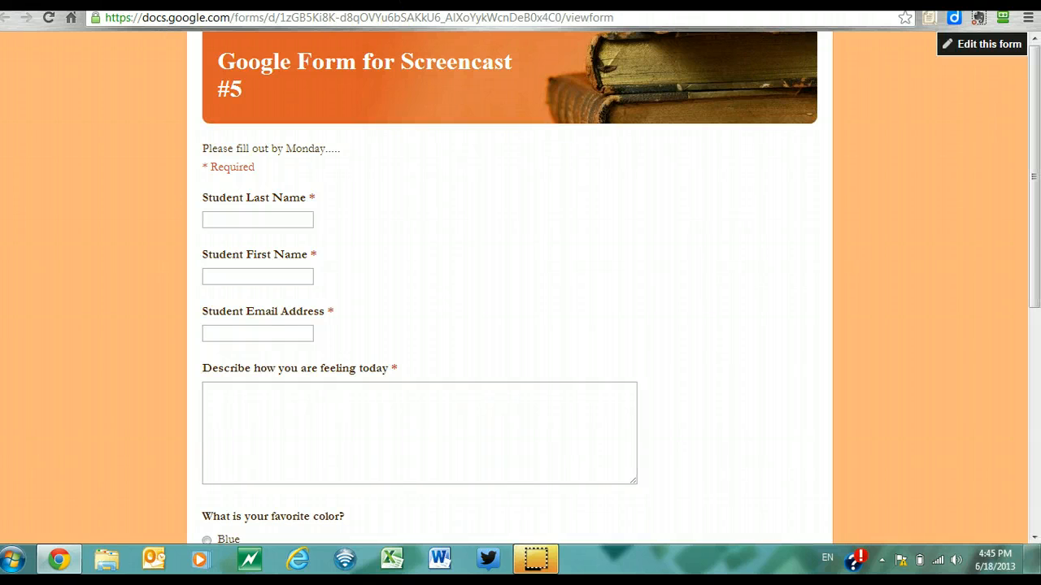
{"action": "key", "text": "ctrl+Tab"}
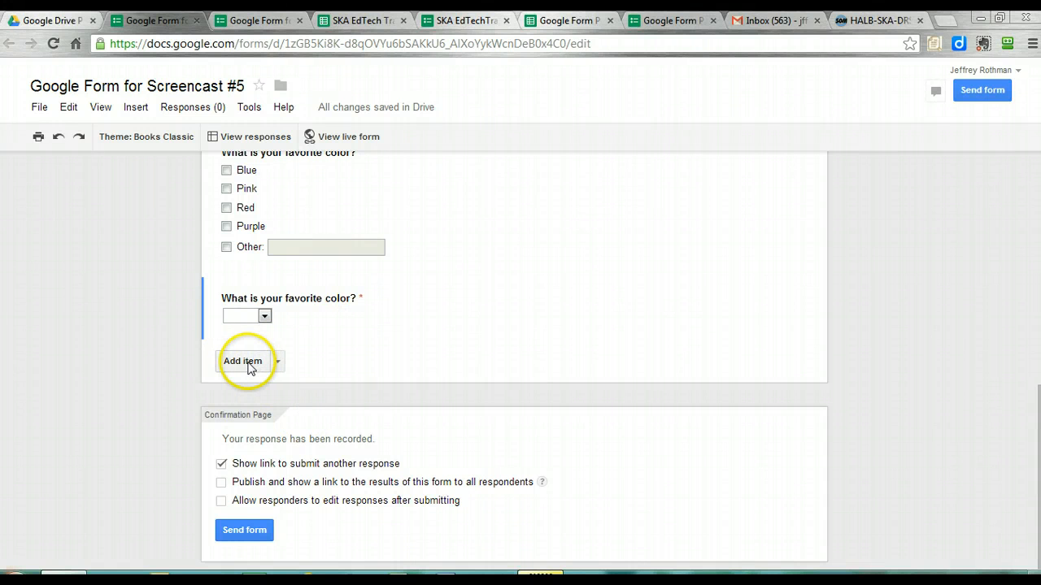
- Try adding an untitled Scale question after the list color question, and delete it
{"action": "left_click", "coordinate": [252, 364]}
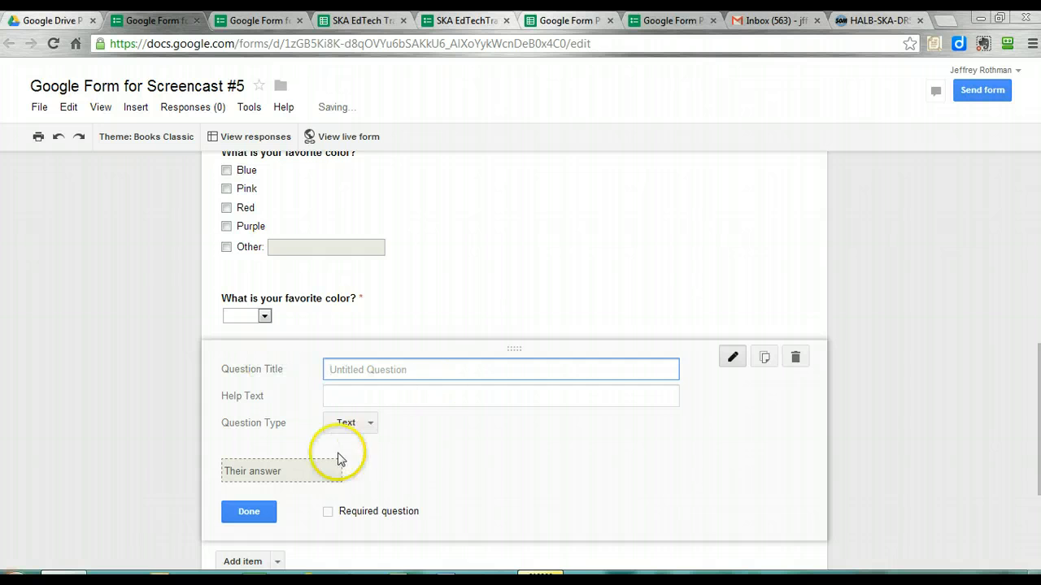
{"action": "left_click", "coordinate": [360, 426]}
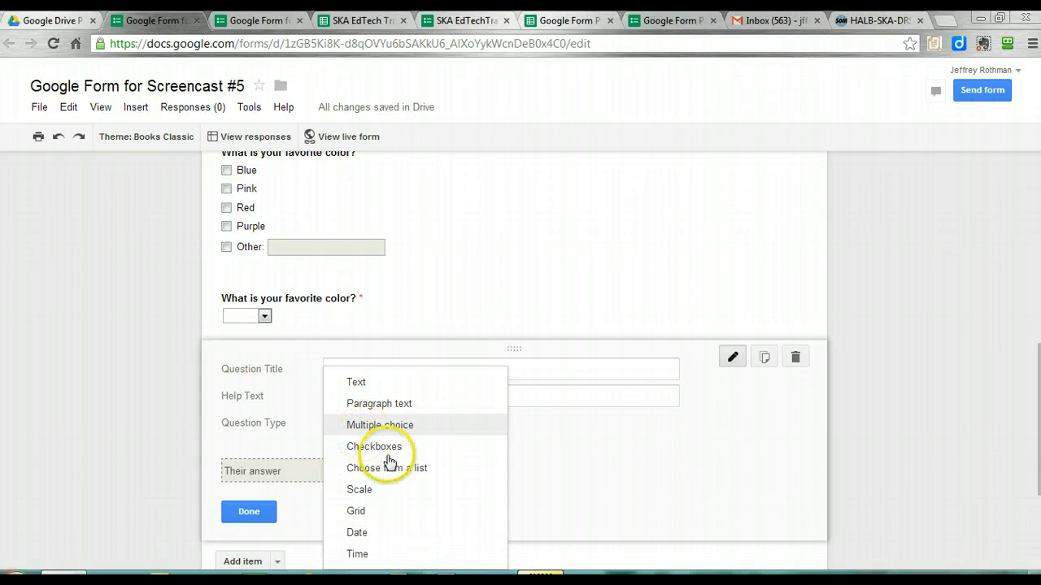
{"action": "left_click", "coordinate": [360, 490]}
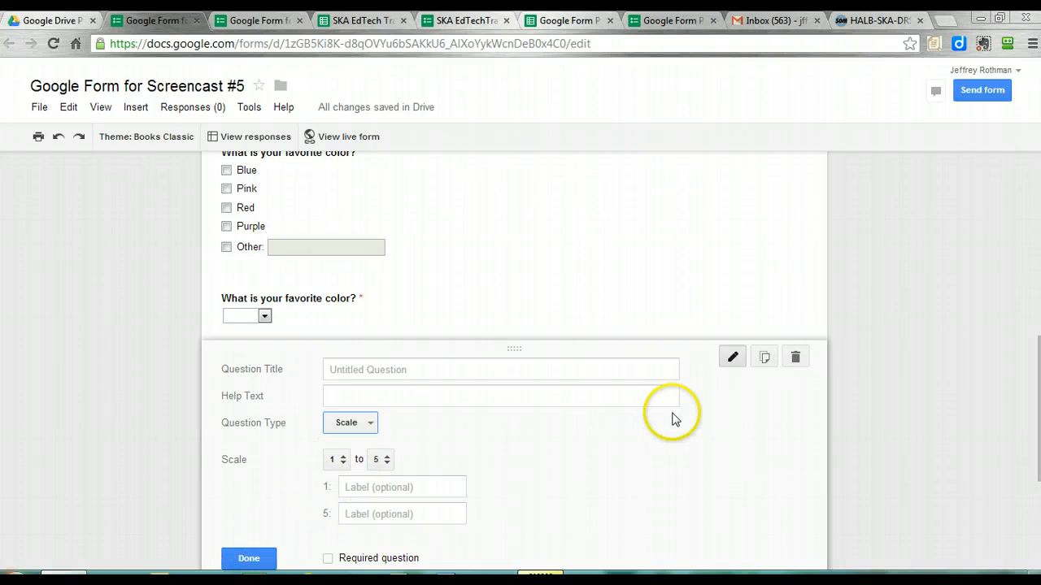
{"action": "left_click", "coordinate": [796, 358]}
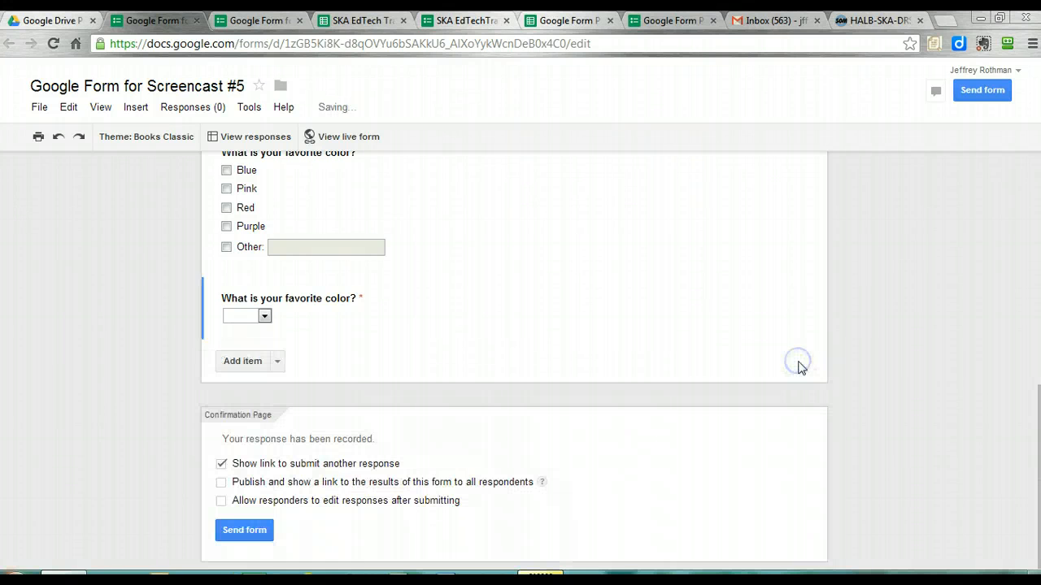
- Add an untitled Text question after the list color question, look through the available question types, and finish editing it
{"action": "left_click", "coordinate": [255, 365]}
{"action": "left_click", "coordinate": [340, 424]}
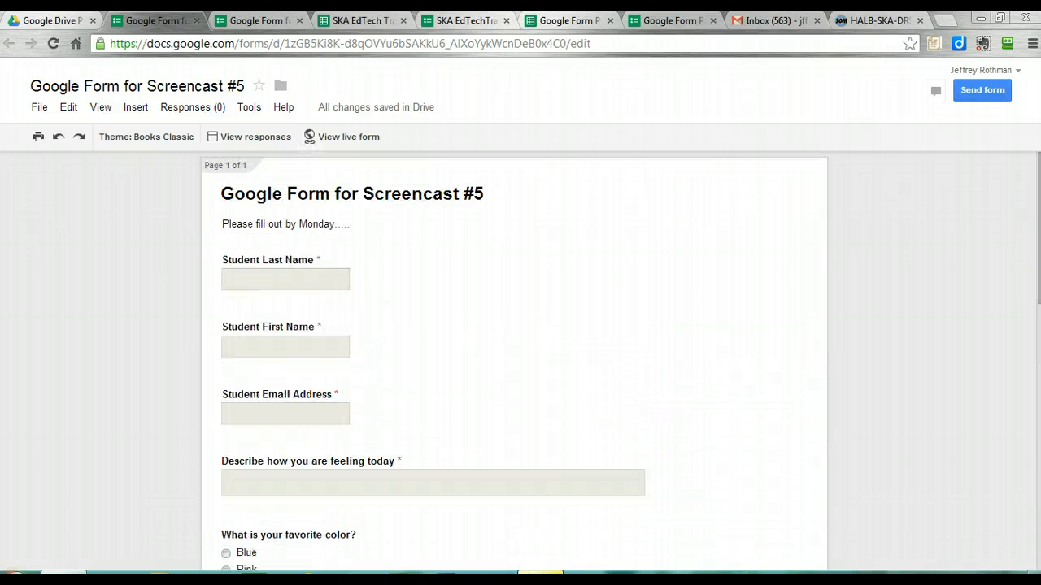
{"action": "key", "text": "Page_Down"}
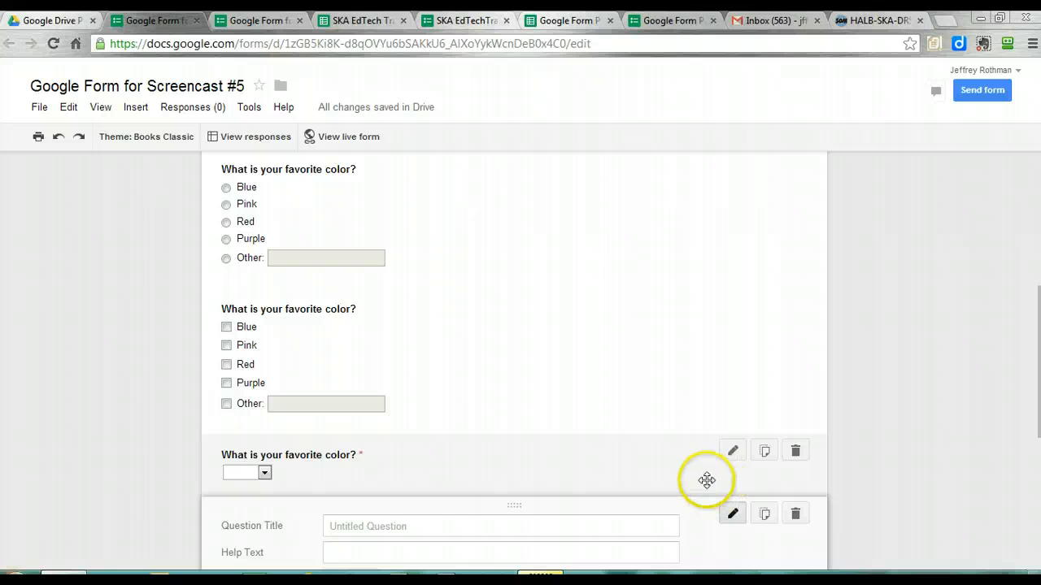
{"action": "left_click", "coordinate": [1039, 558]}
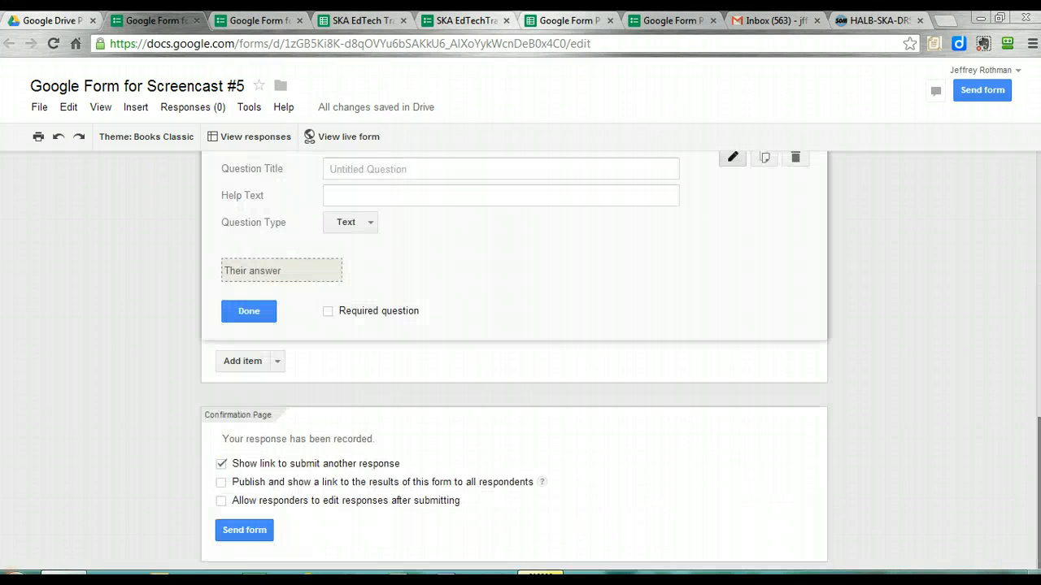
{"action": "left_click", "coordinate": [361, 223]}
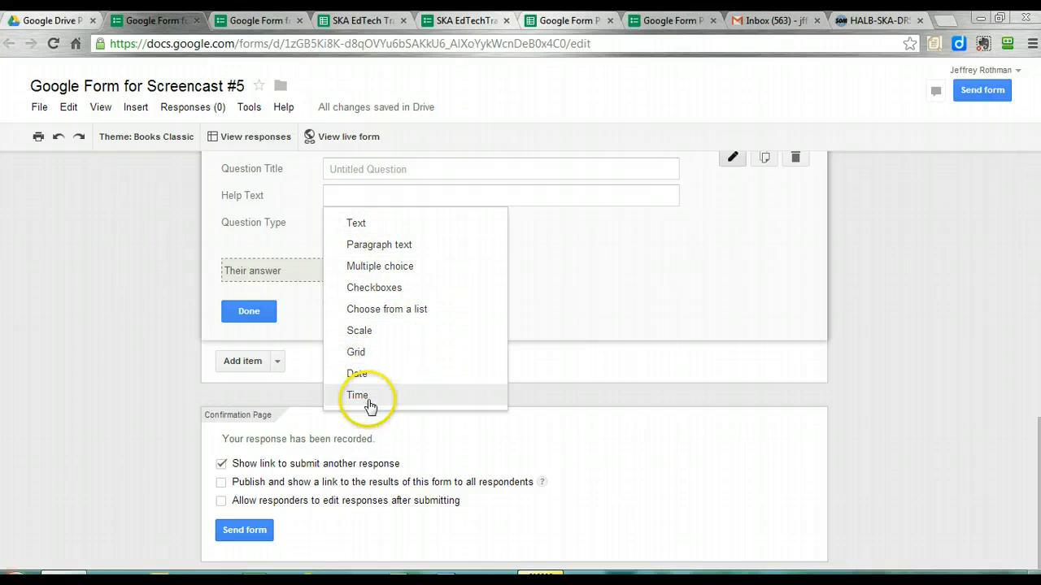
{"action": "left_click", "coordinate": [512, 290]}
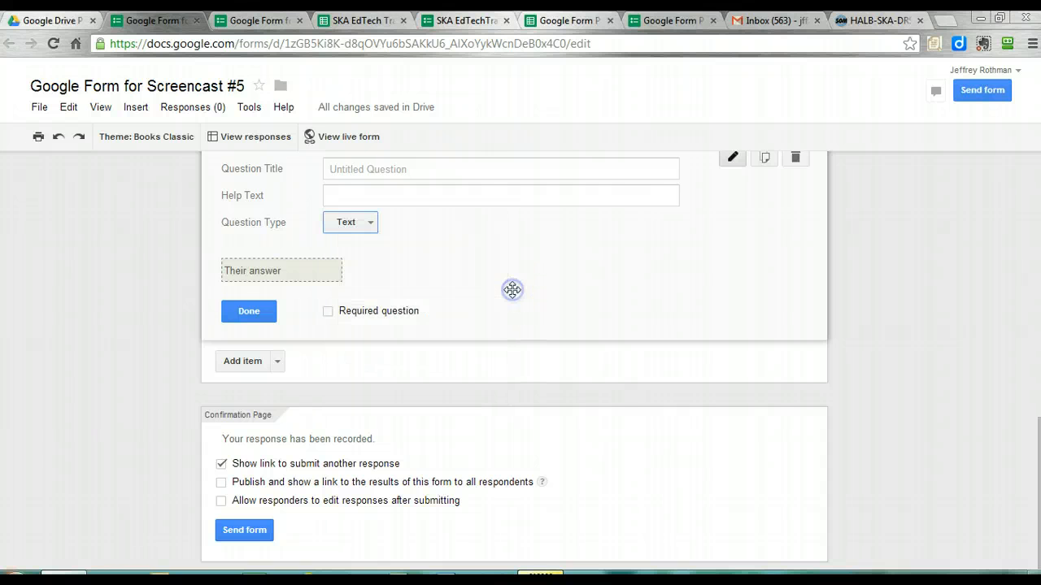
{"action": "left_click", "coordinate": [234, 317]}
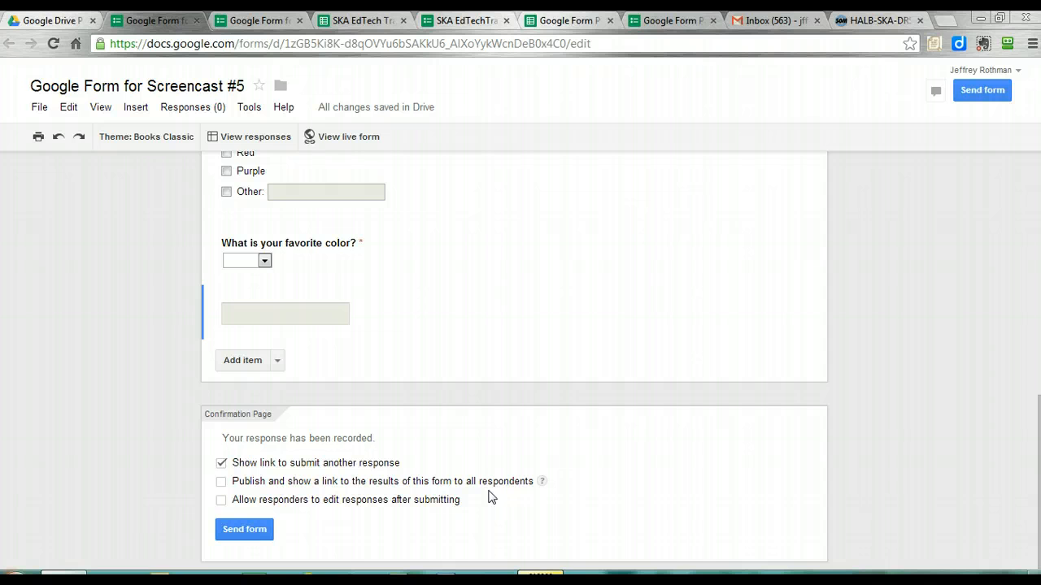
- Try the confirmation page option that publishes a results link to all respondents, and view the Send form sharing options
{"action": "left_click", "coordinate": [221, 482]}
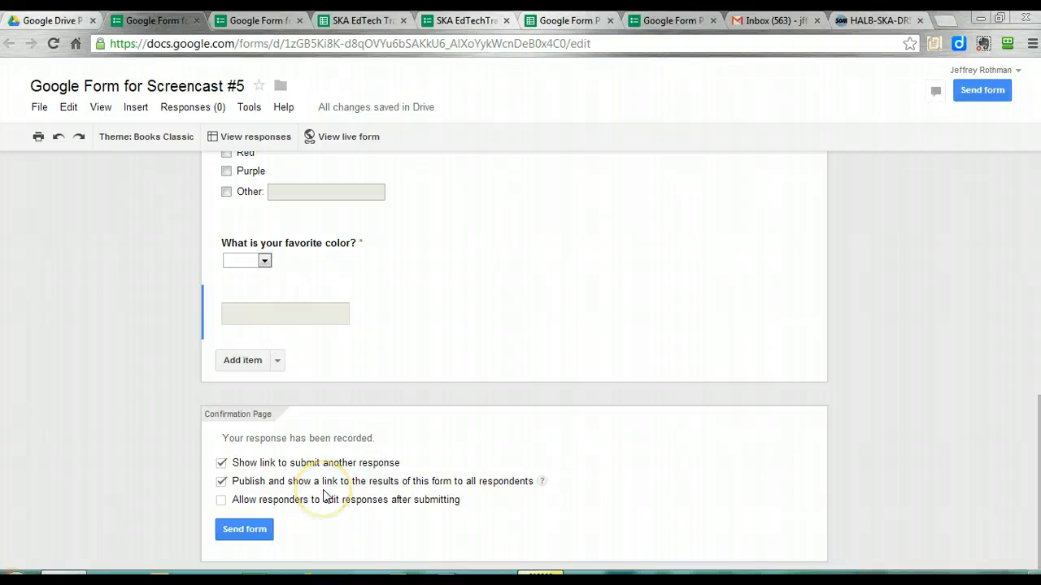
{"action": "left_click", "coordinate": [244, 530]}
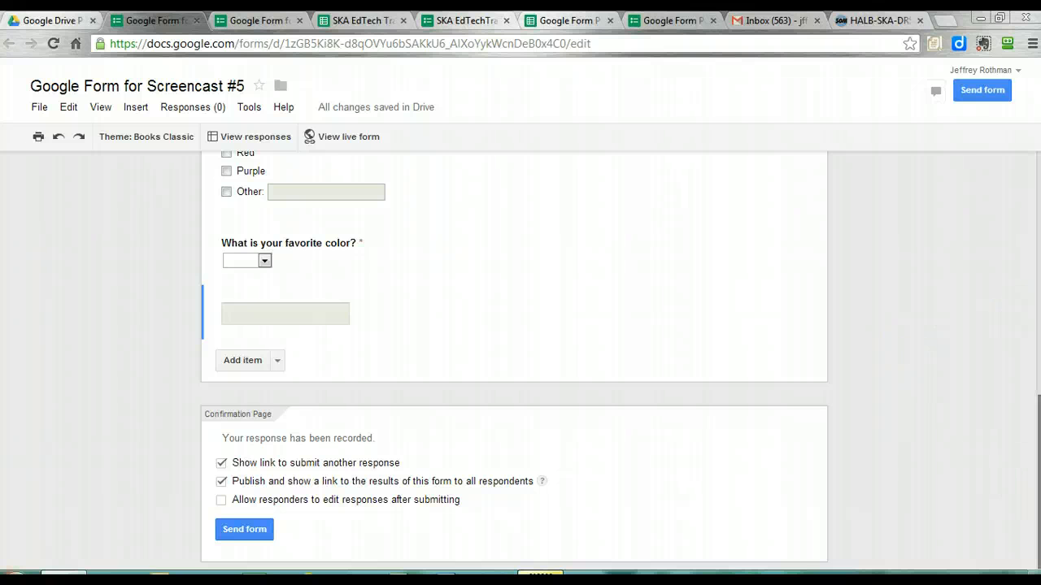
{"action": "left_click", "coordinate": [242, 532]}
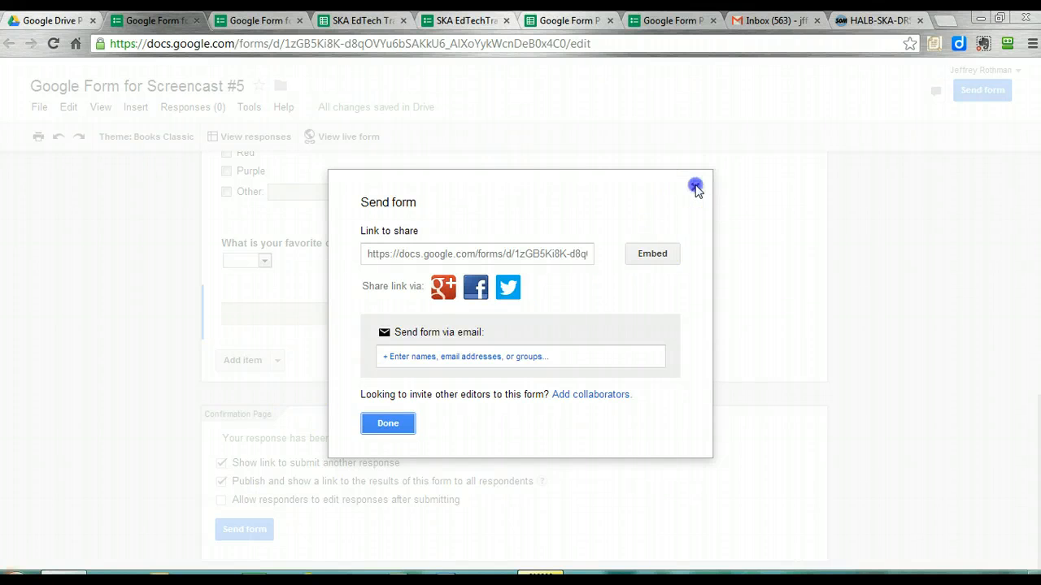
{"action": "left_click", "coordinate": [695, 189]}
{"action": "left_click", "coordinate": [222, 482]}
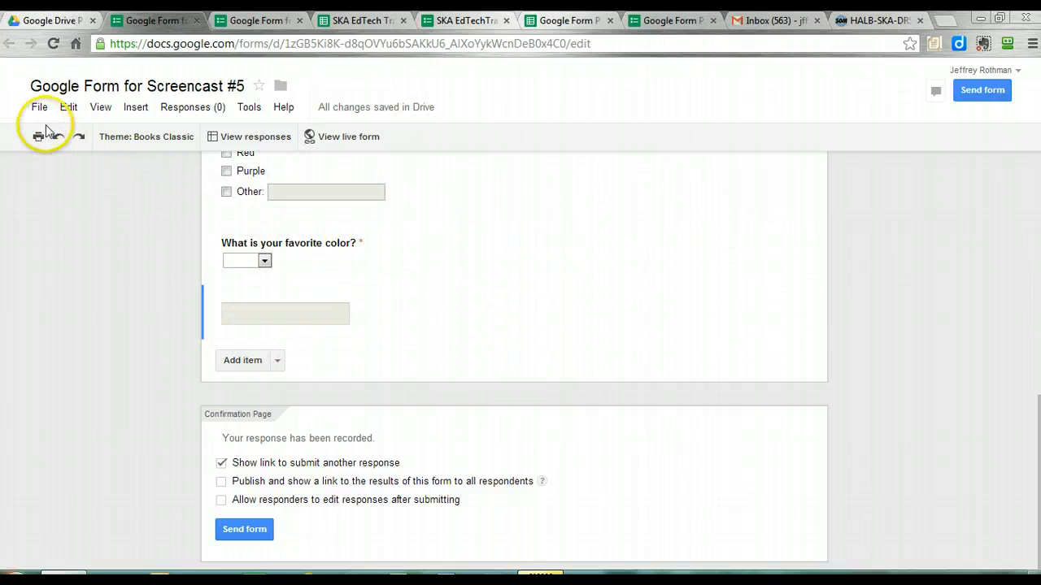
- Check the live form, close that preview, and open the form's responses spreadsheet
{"action": "left_click", "coordinate": [332, 140]}
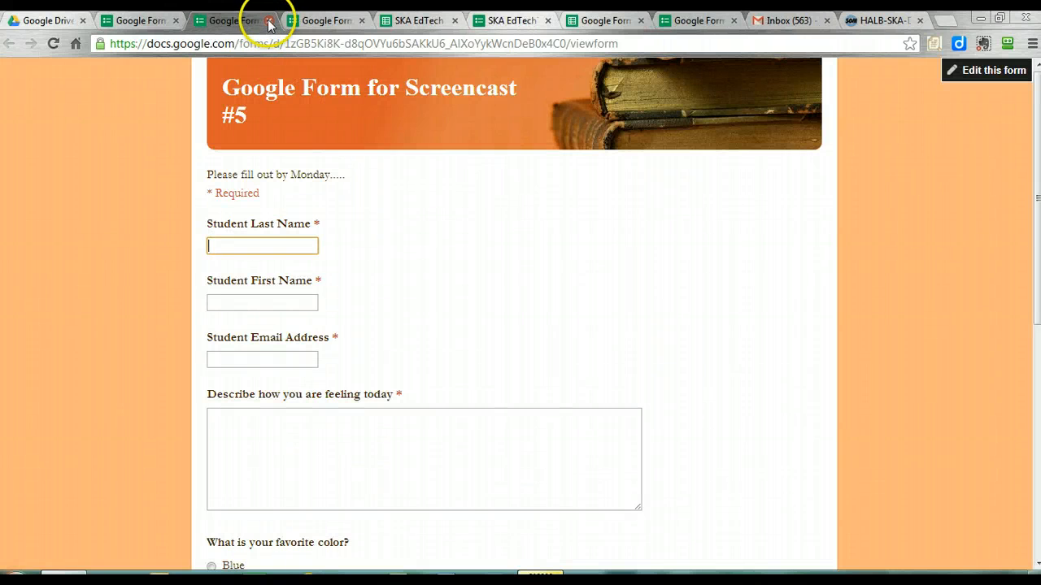
{"action": "left_click", "coordinate": [268, 20]}
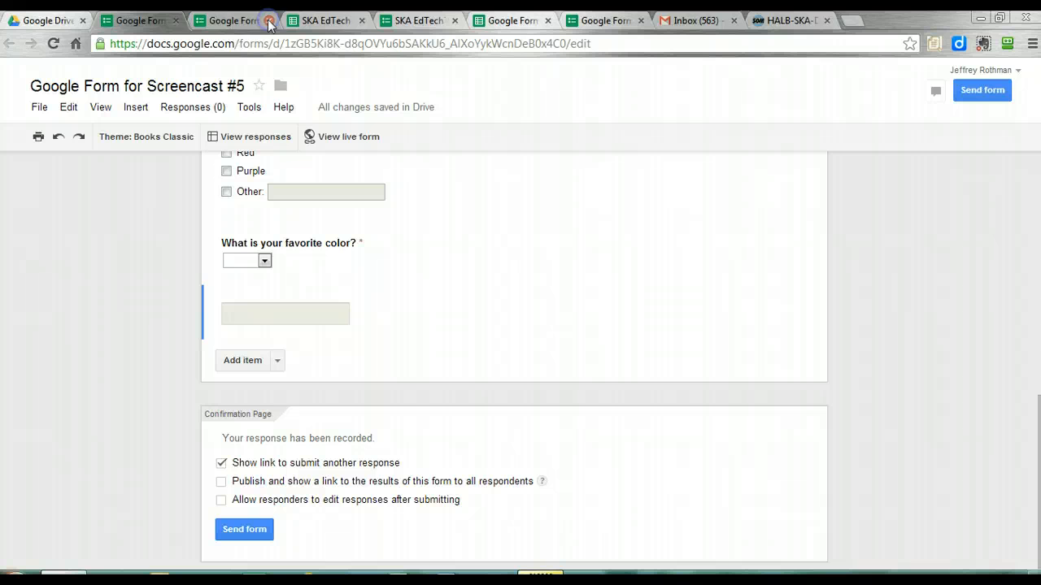
{"action": "left_click", "coordinate": [255, 140]}
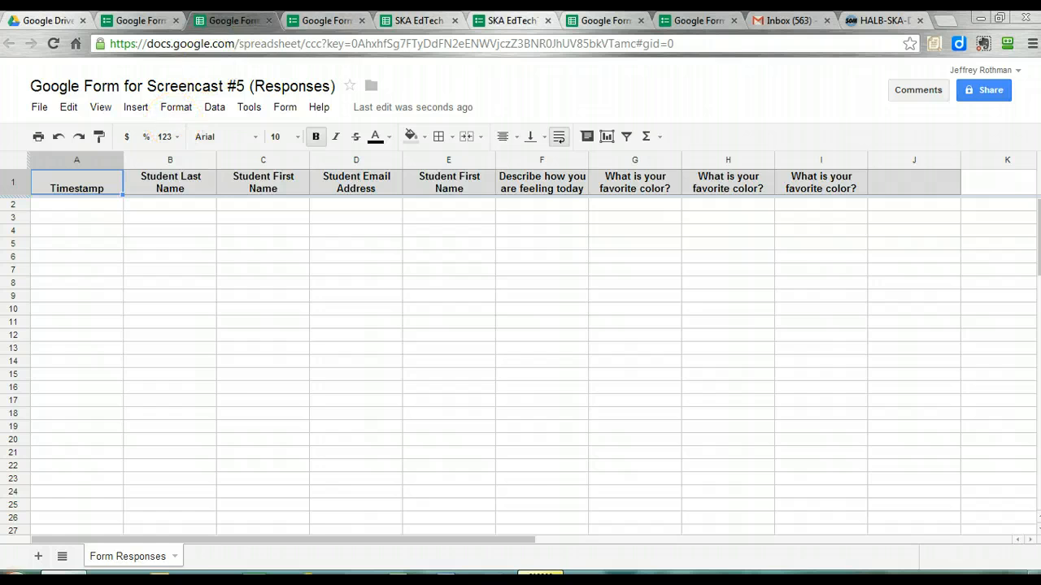
- Fill in the live form's student last name, first name and email address with sample text, and enter SDAFASDF as the feeling description
{"action": "left_click", "coordinate": [323, 21]}
{"action": "left_click", "coordinate": [267, 246]}
{"action": "type", "text": "sdf"}
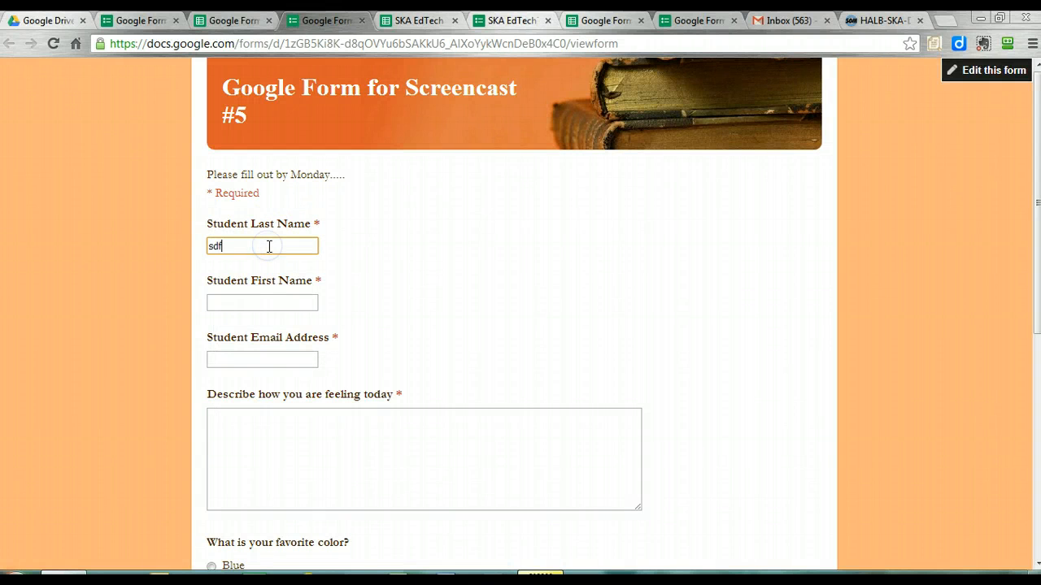
{"action": "type", "text": "as"}
{"action": "left_click", "coordinate": [260, 293]}
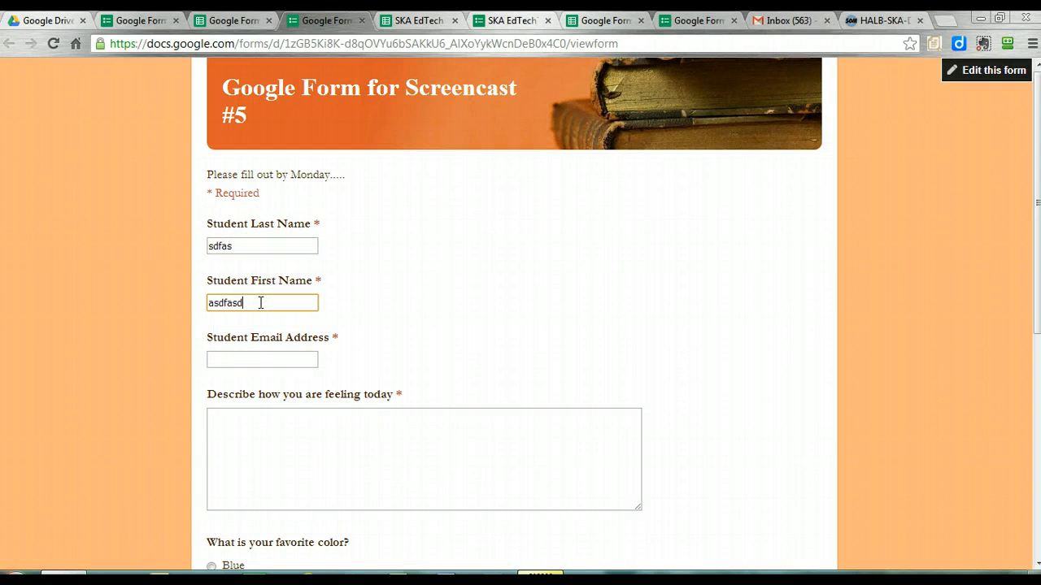
{"action": "left_click", "coordinate": [258, 355]}
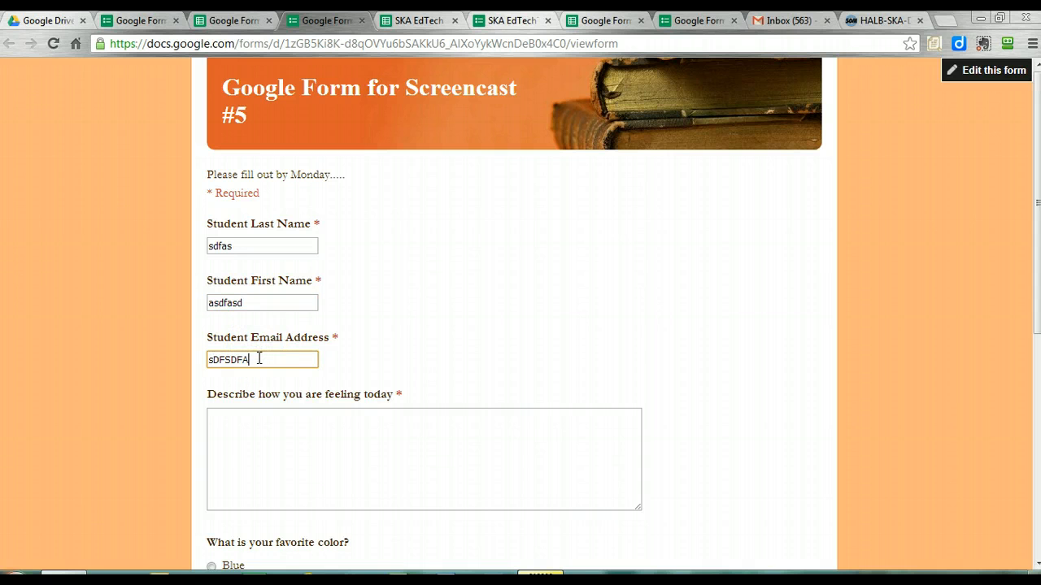
{"action": "left_click", "coordinate": [247, 490]}
{"action": "type", "text": "SDAFASDF"}
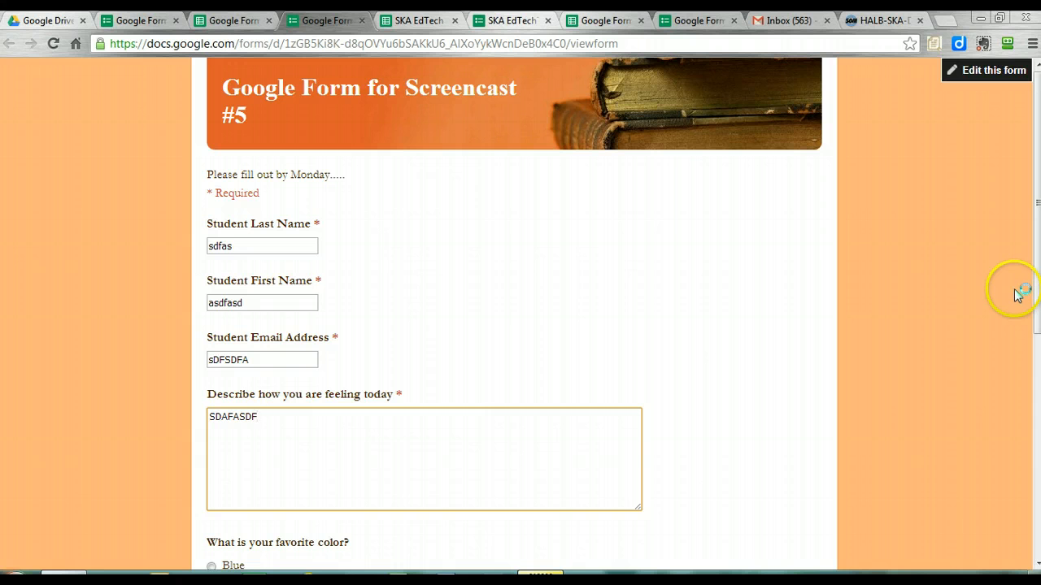
- Choose Blue for all three favorite color questions and submit the form
{"action": "scroll", "coordinate": [1016, 294], "scroll_direction": "down", "scroll_amount": 3}
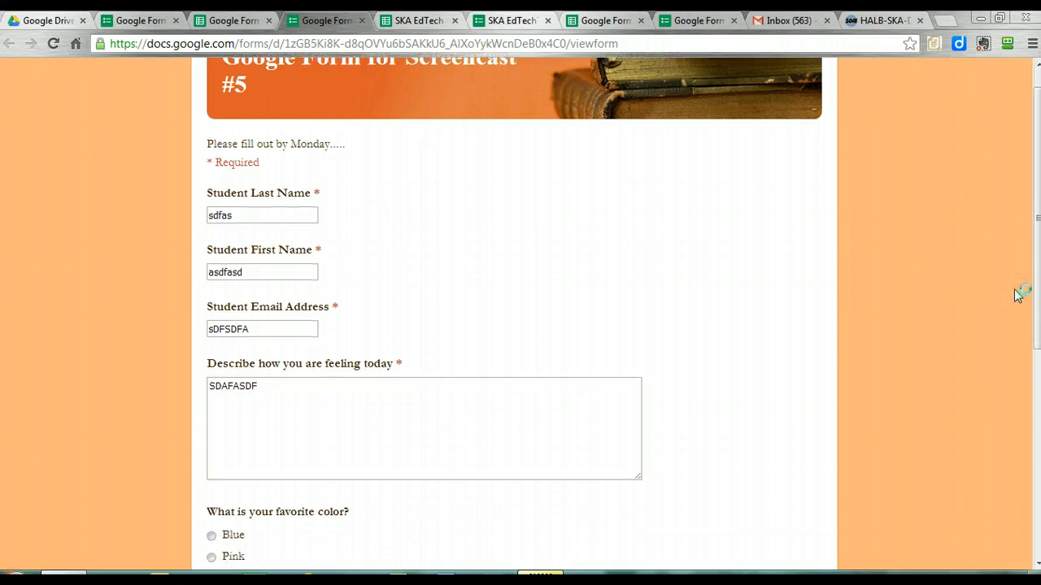
{"action": "scroll", "coordinate": [1016, 295], "scroll_direction": "down", "scroll_amount": 1}
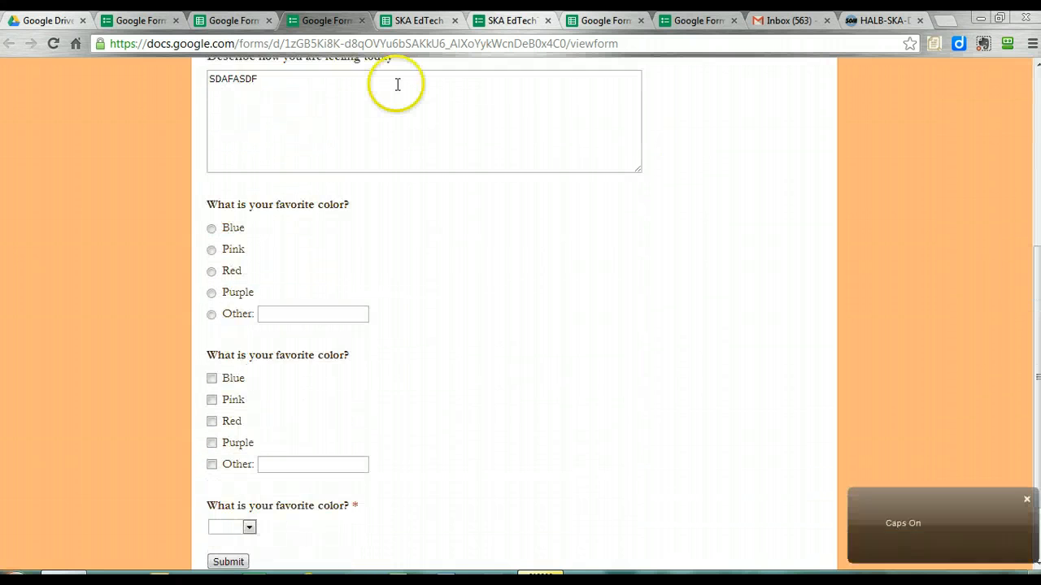
{"action": "left_click", "coordinate": [212, 229]}
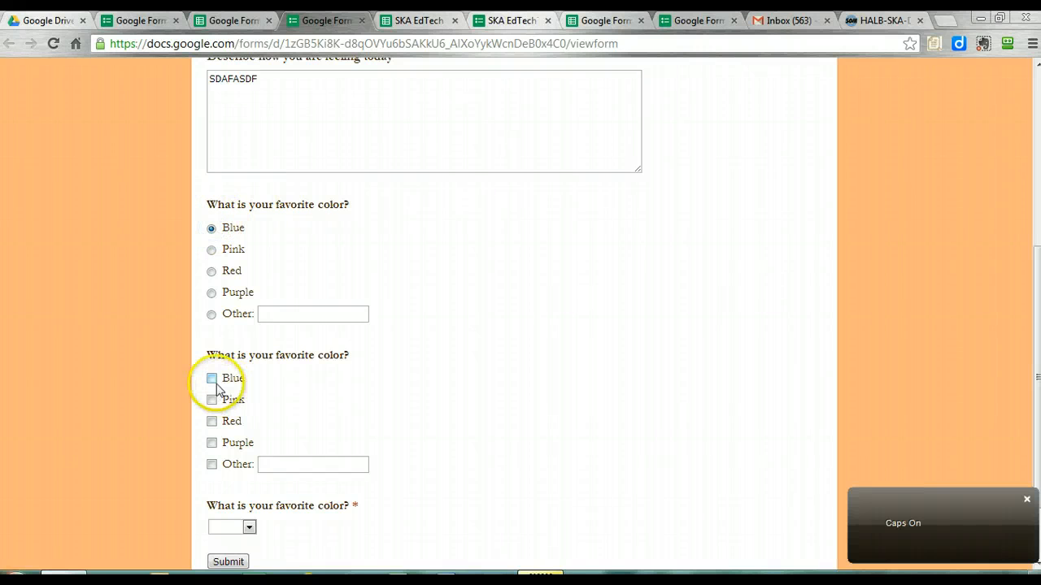
{"action": "left_click", "coordinate": [212, 379]}
{"action": "left_click", "coordinate": [249, 527]}
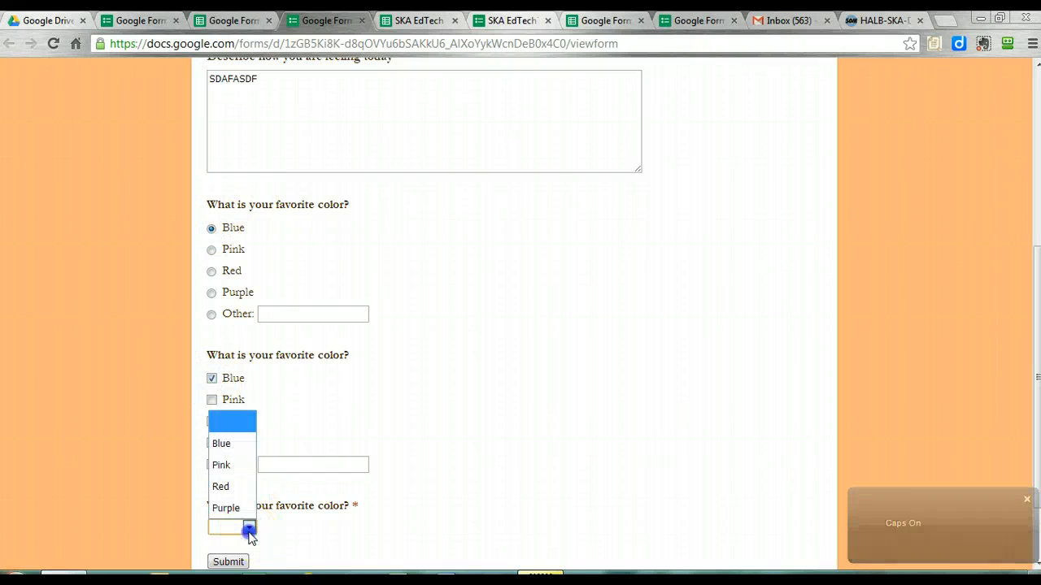
{"action": "left_click", "coordinate": [238, 447]}
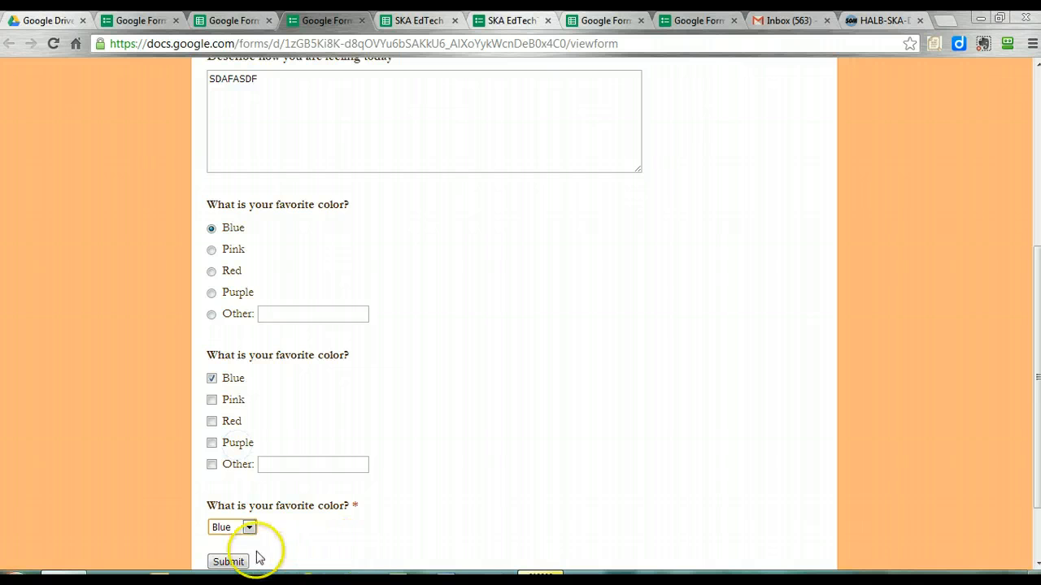
{"action": "left_click", "coordinate": [229, 562]}
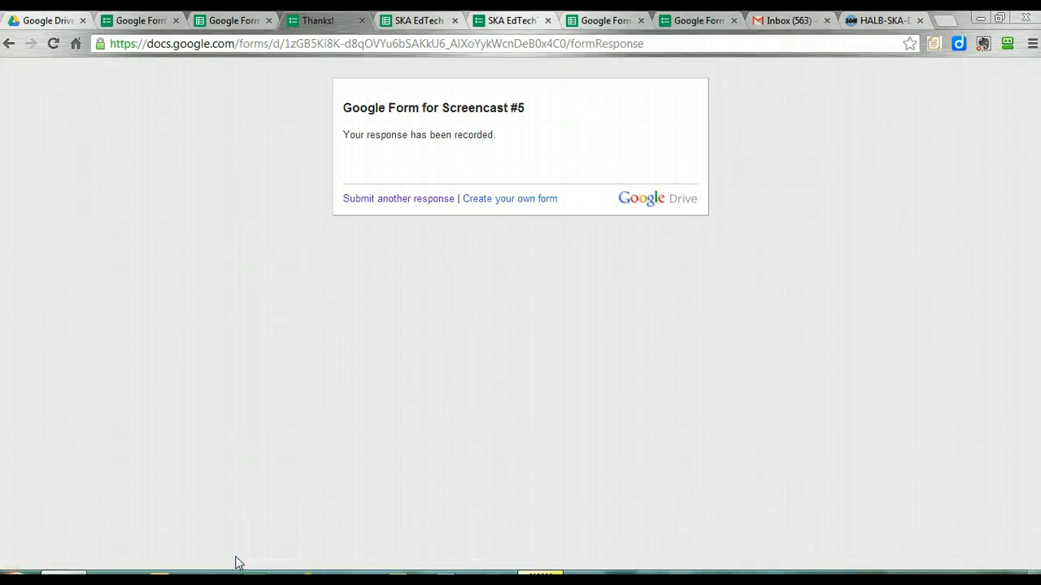
- Close the submission confirmation page, review the submitted entry in the responses spreadsheet, and return to the form editor
{"action": "left_click", "coordinate": [363, 22]}
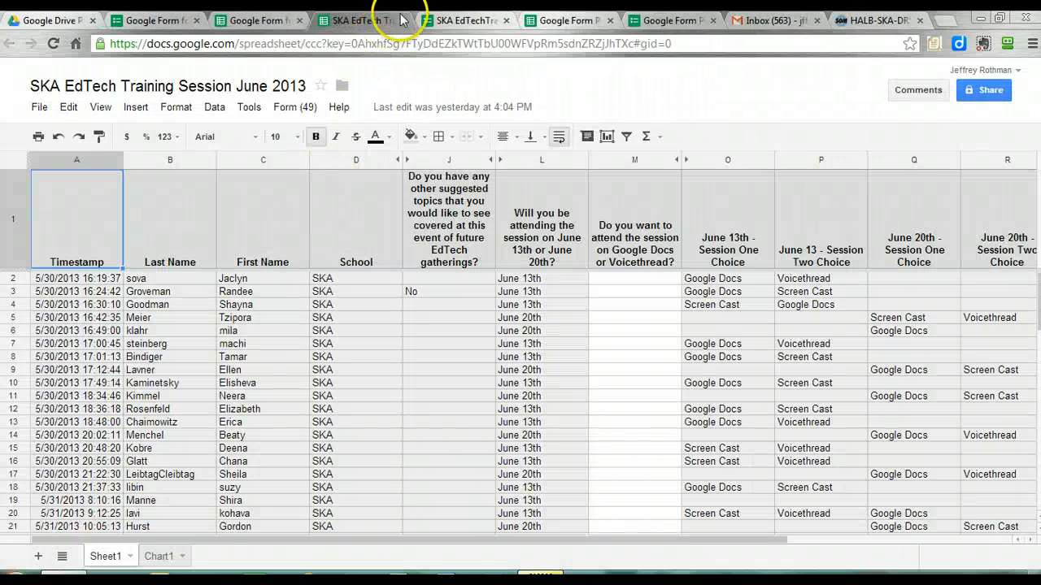
{"action": "left_click", "coordinate": [256, 20]}
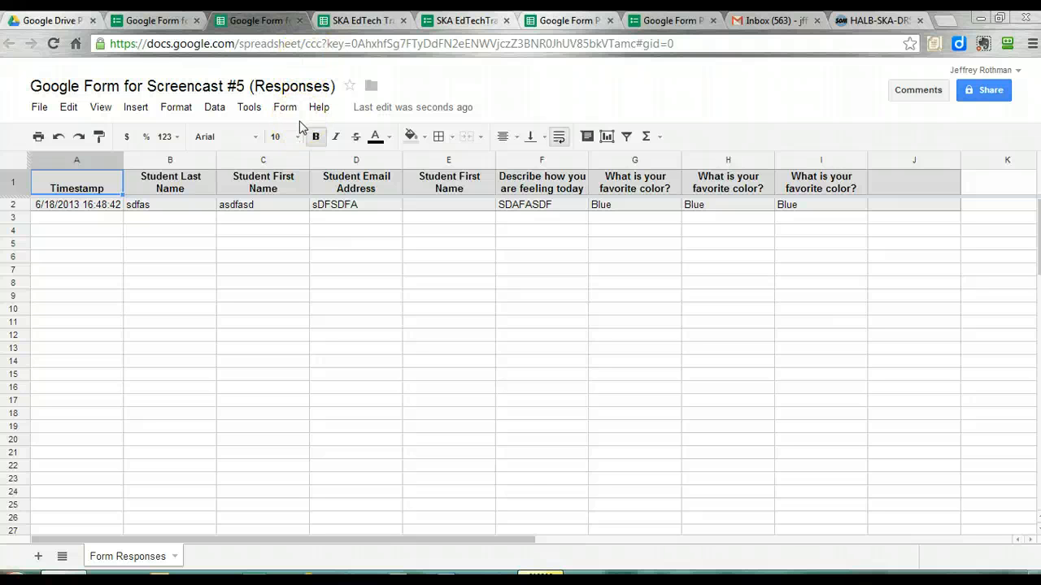
{"action": "left_click", "coordinate": [175, 22]}
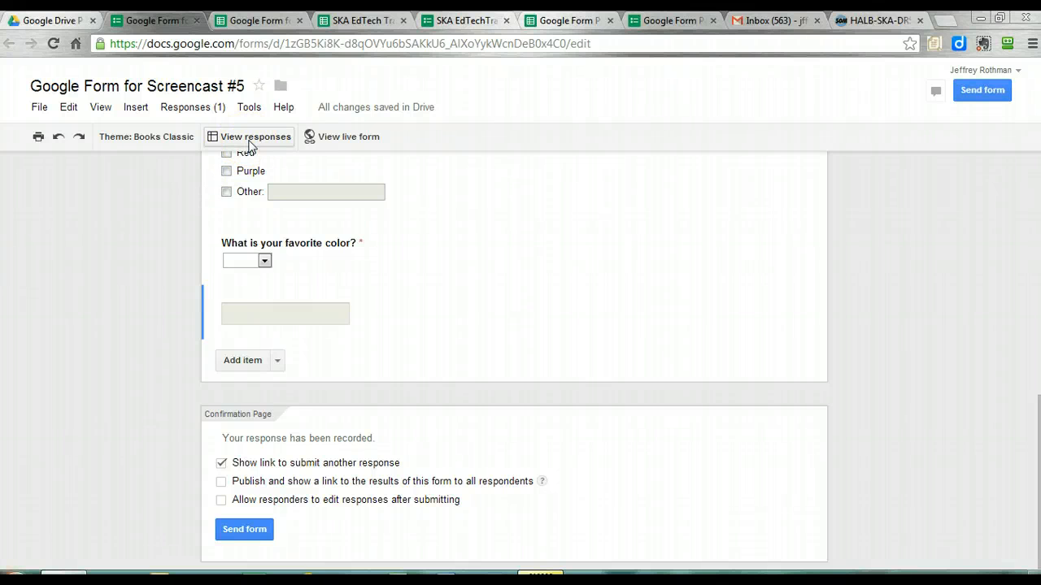
{"action": "left_click", "coordinate": [253, 26]}
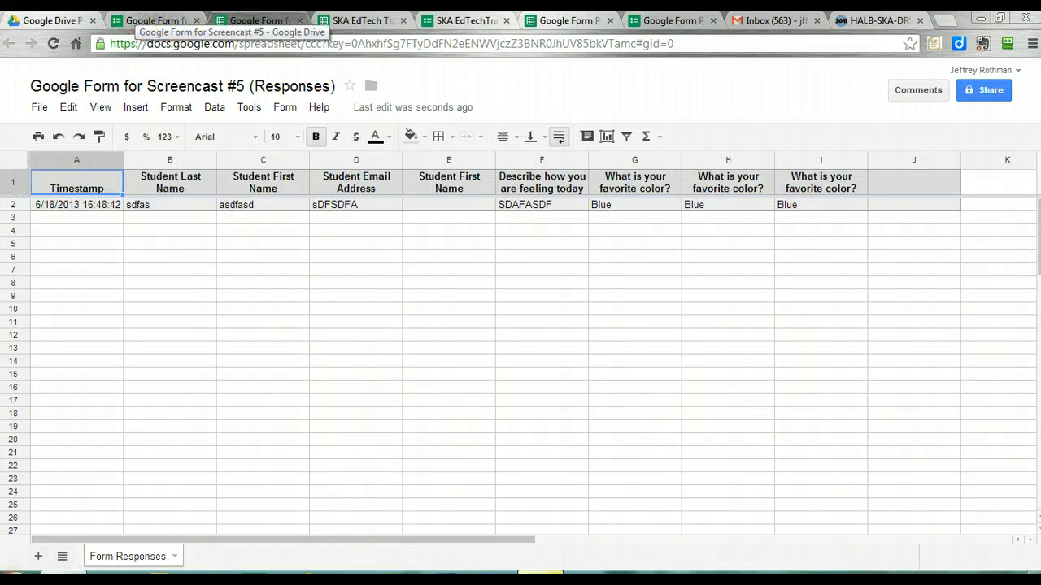
{"action": "left_click", "coordinate": [152, 20]}
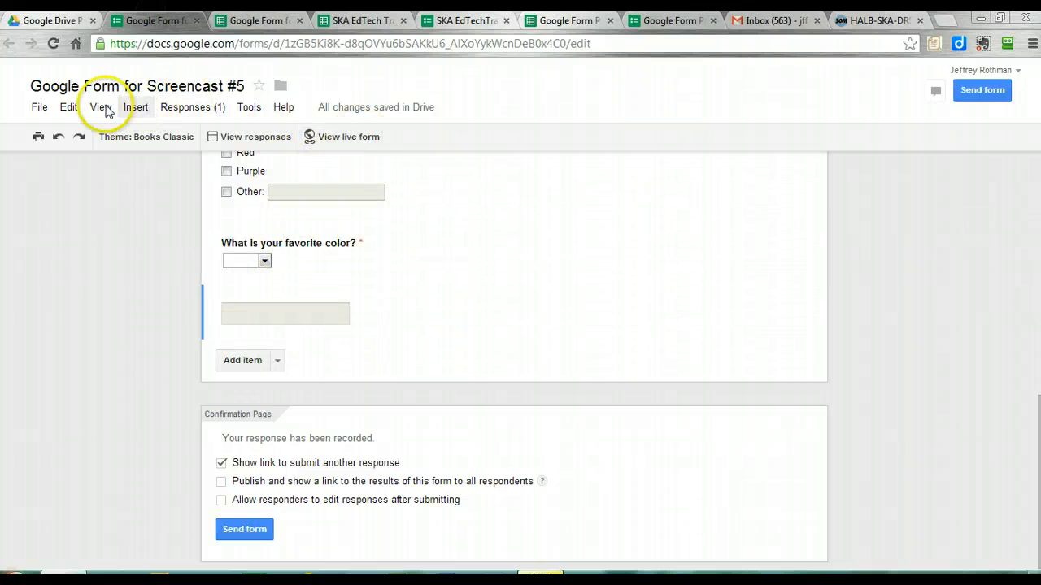
- Examine the form's file commands, including the download format, and its options for accepting, viewing and managing responses
{"action": "left_click", "coordinate": [39, 108]}
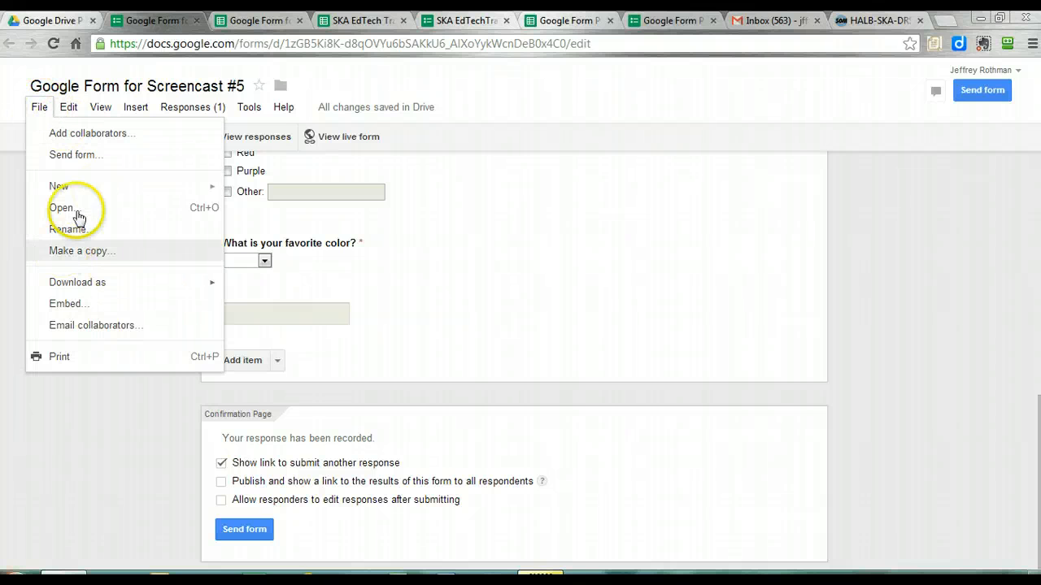
{"action": "mouse_move", "coordinate": [75, 284]}
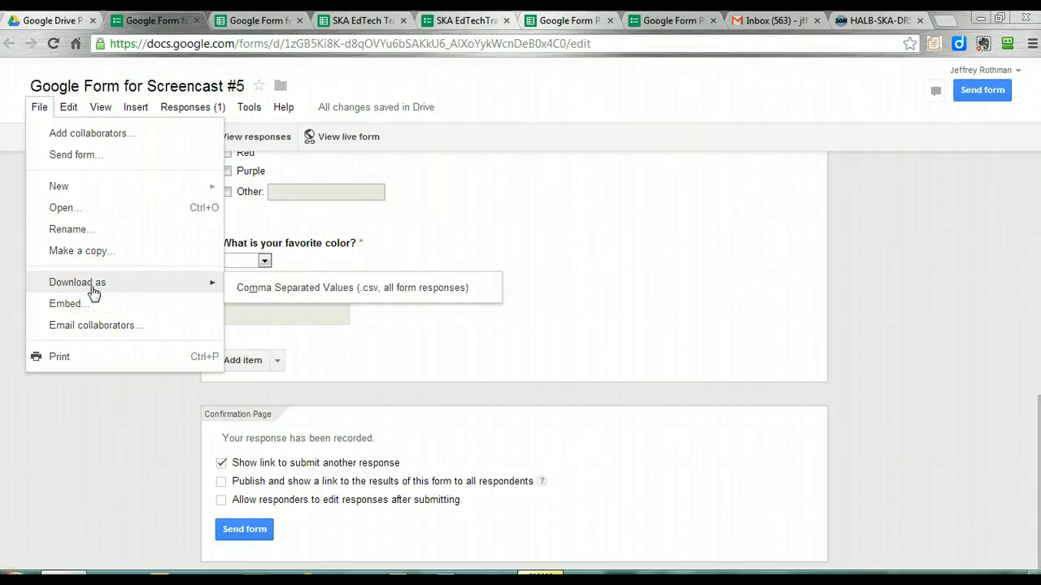
{"action": "left_click", "coordinate": [94, 282]}
{"action": "left_click", "coordinate": [94, 282]}
{"action": "left_click", "coordinate": [91, 254]}
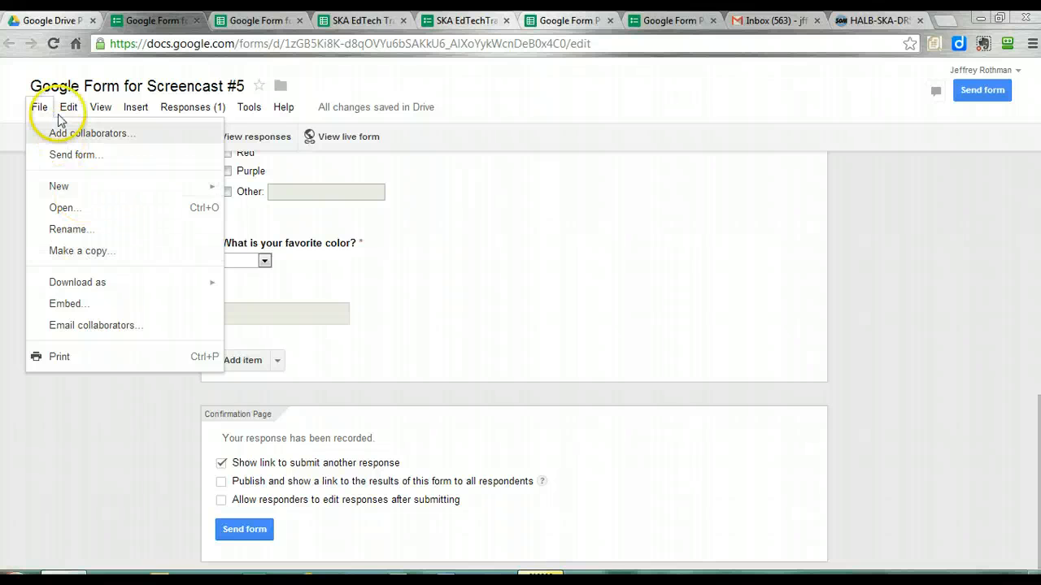
{"action": "mouse_move", "coordinate": [177, 108]}
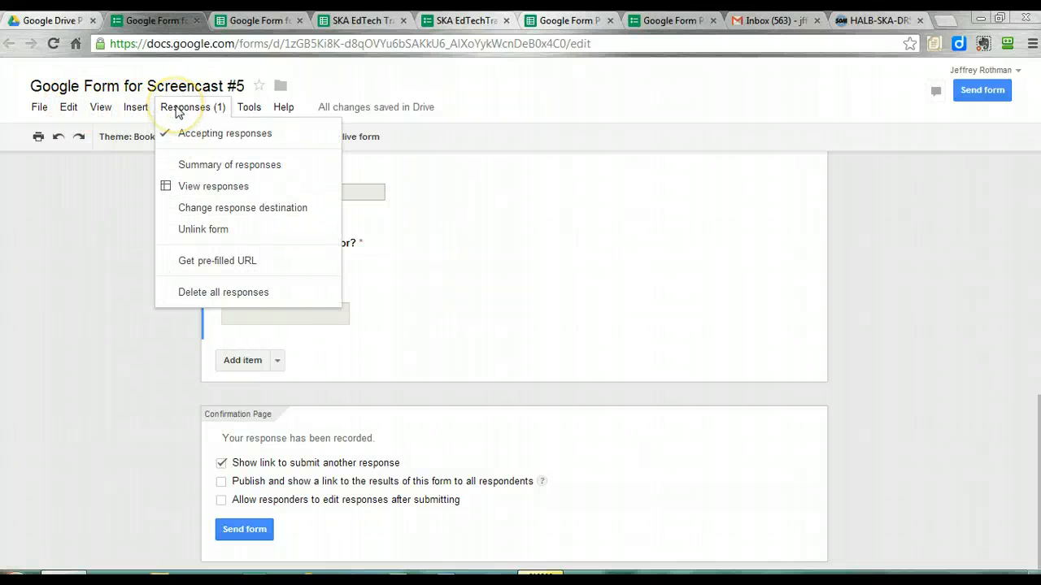
{"action": "left_click", "coordinate": [195, 133]}
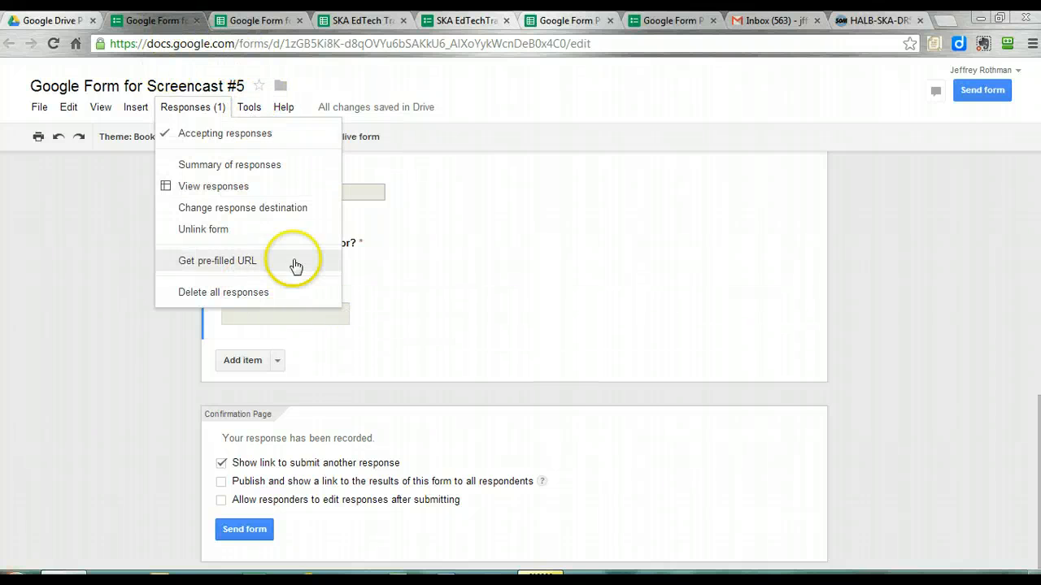
{"action": "left_click", "coordinate": [42, 405]}
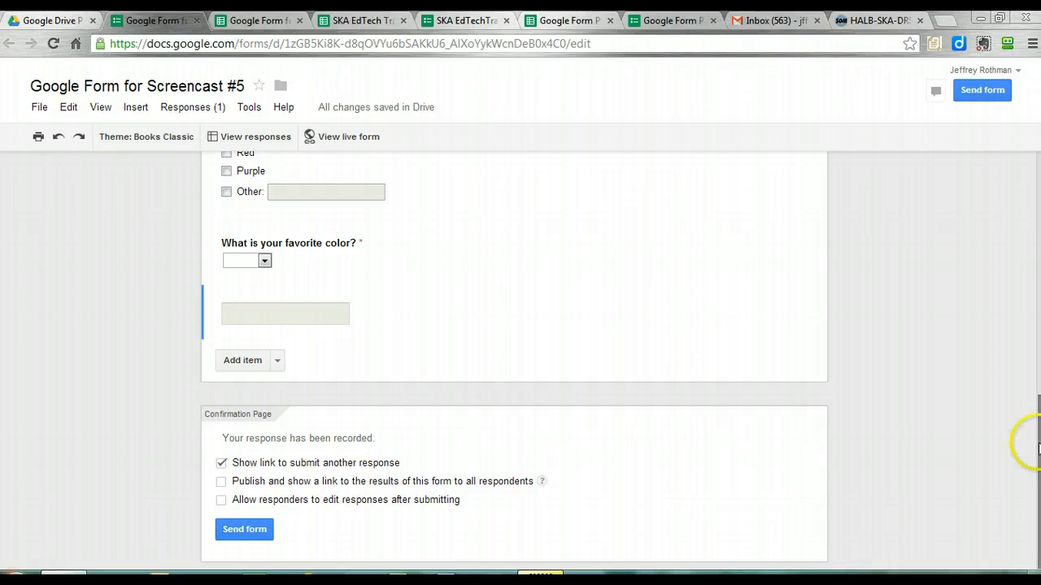
- Reorder the first questions to Student Email Address, Student First Name, Student Last Name, and compare the columns in the responses spreadsheet
{"action": "left_click_drag", "start_coordinate": [1036, 439], "coordinate": [1032, 167]}
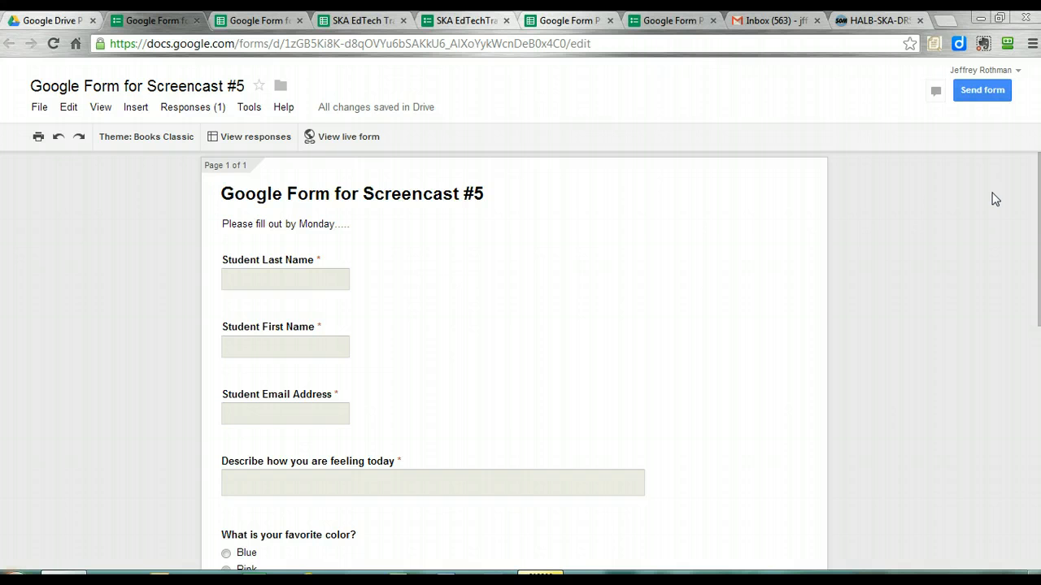
{"action": "left_click_drag", "start_coordinate": [302, 282], "coordinate": [300, 346]}
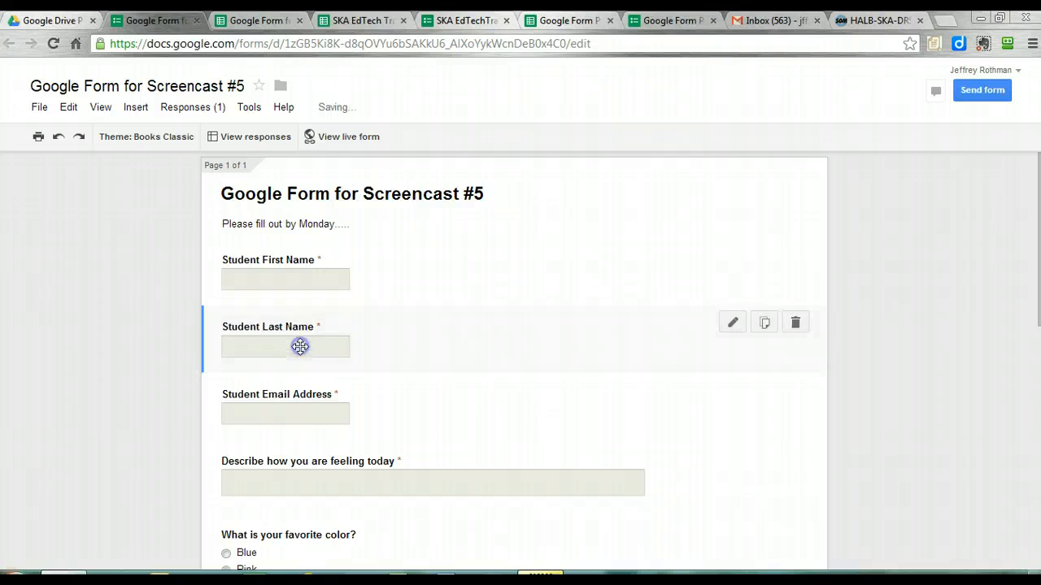
{"action": "left_click_drag", "start_coordinate": [287, 409], "coordinate": [292, 281]}
{"action": "left_click", "coordinate": [148, 278]}
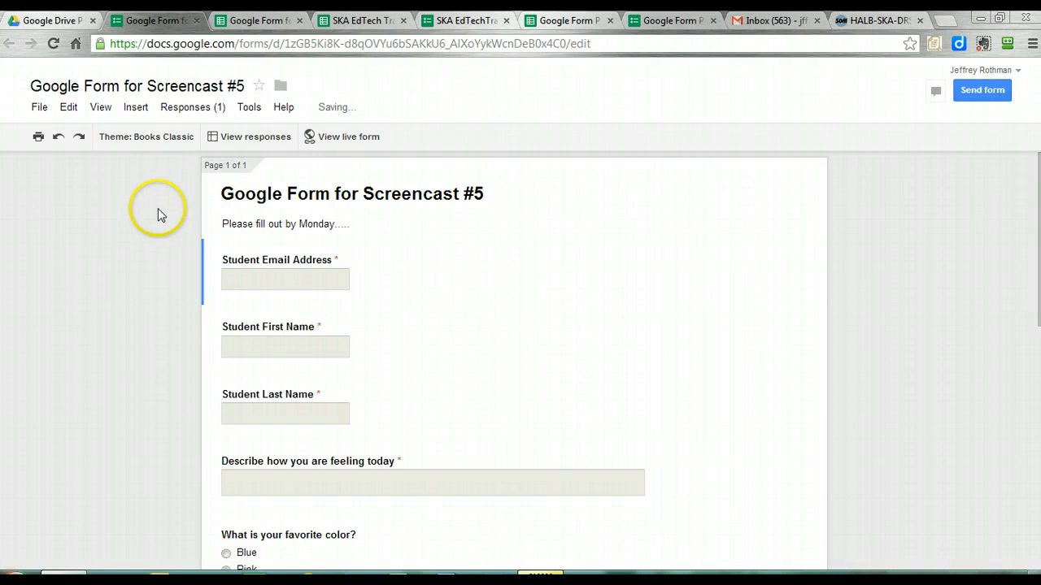
{"action": "left_click", "coordinate": [257, 20]}
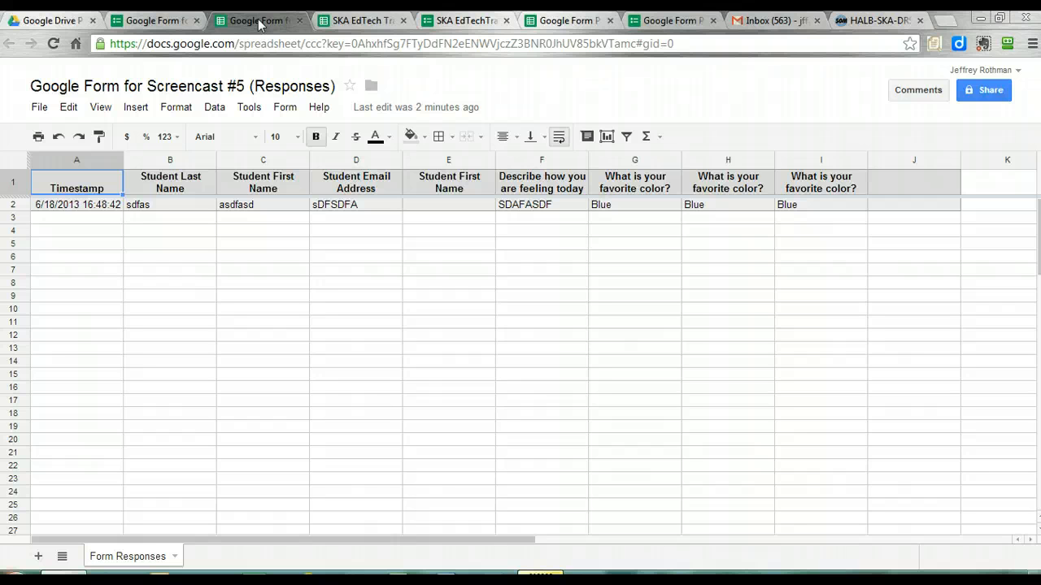
{"action": "left_click", "coordinate": [154, 20]}
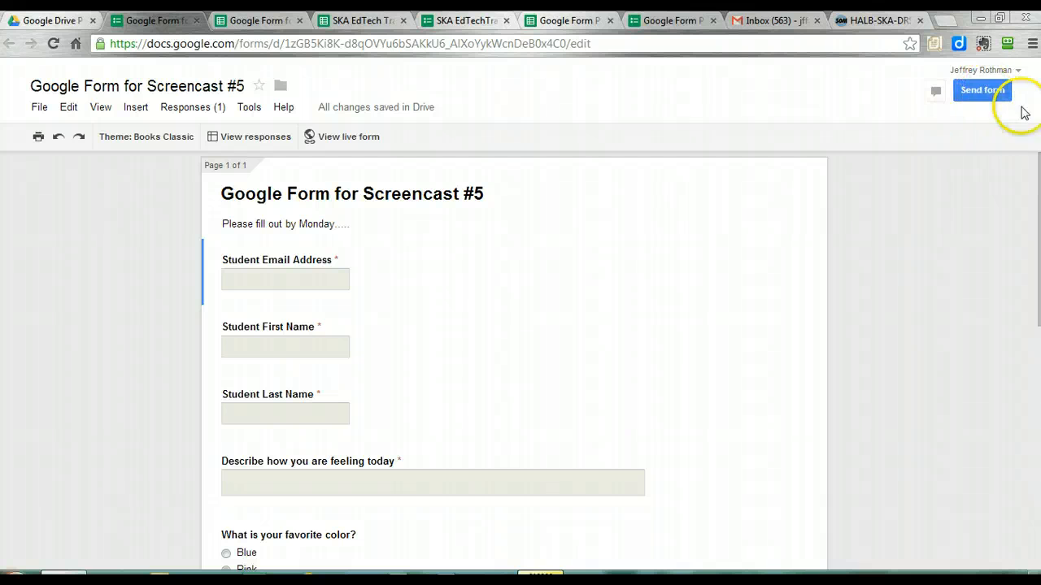
- Try entering an email recipient for the form, select the link to share, and close the Send form options without sending
{"action": "left_click", "coordinate": [978, 91]}
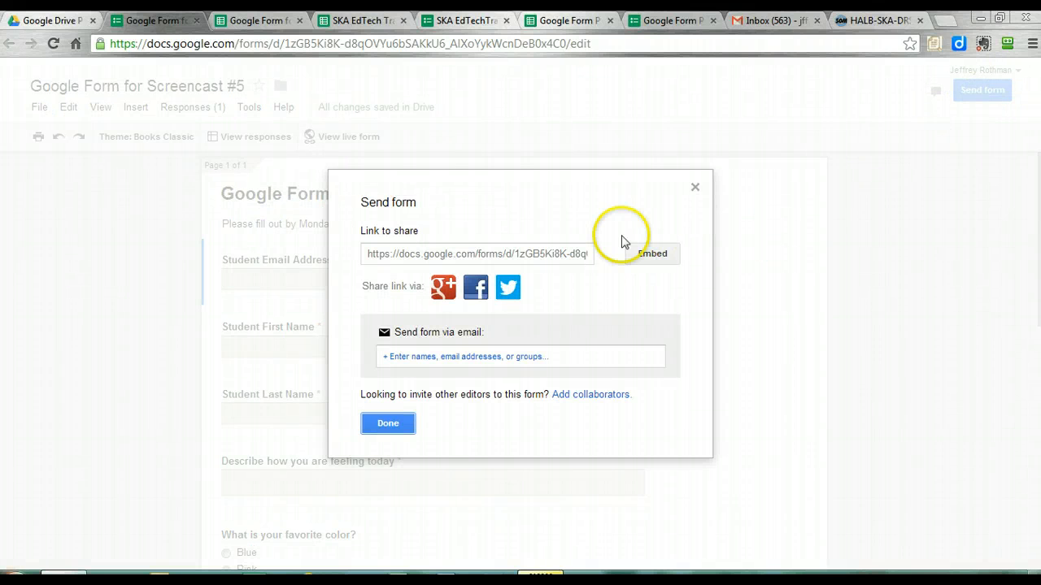
{"action": "left_click", "coordinate": [432, 360]}
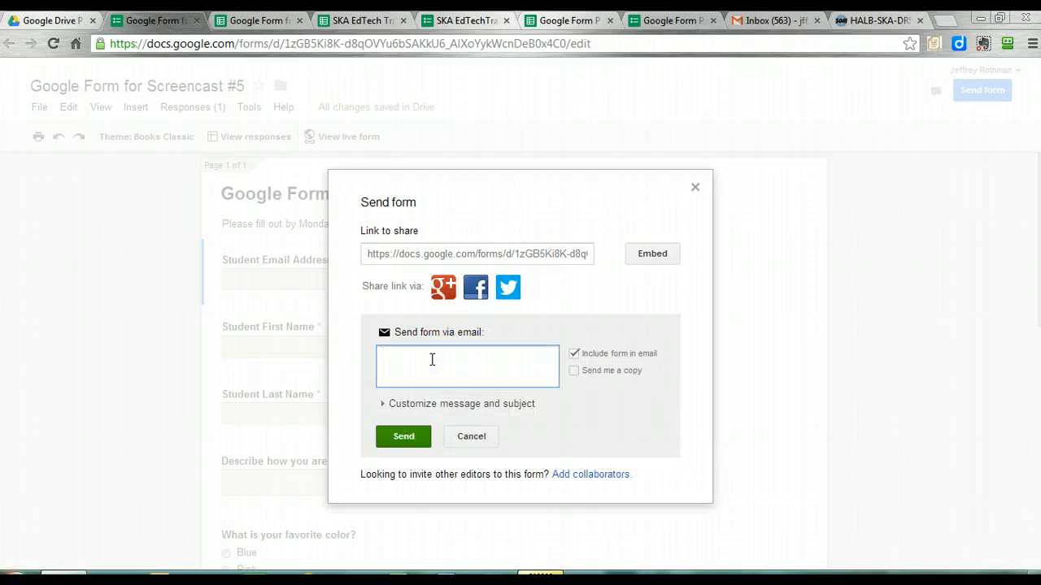
{"action": "type", "text": "JFF"}
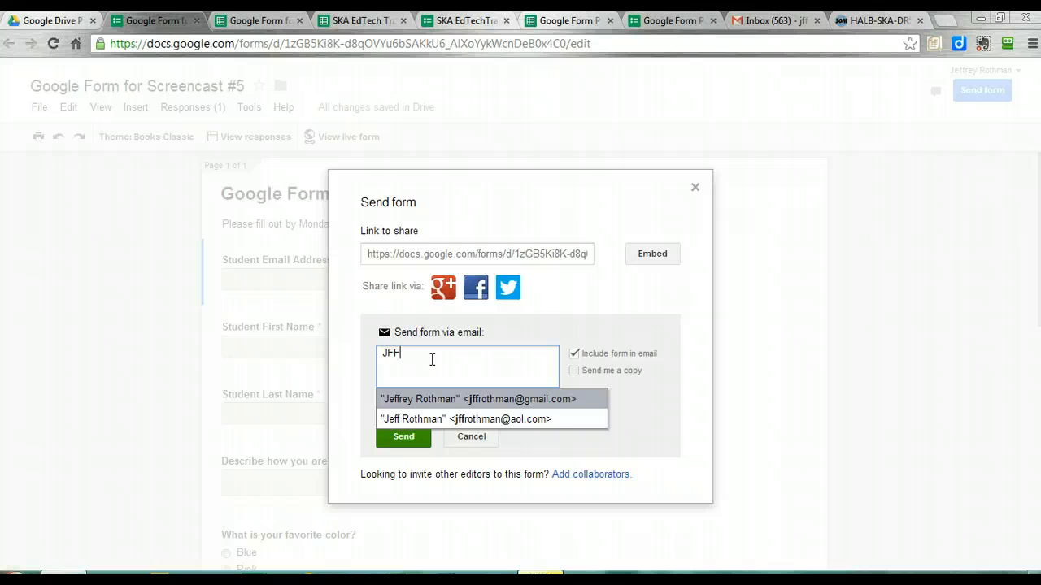
{"action": "key", "text": "Return"}
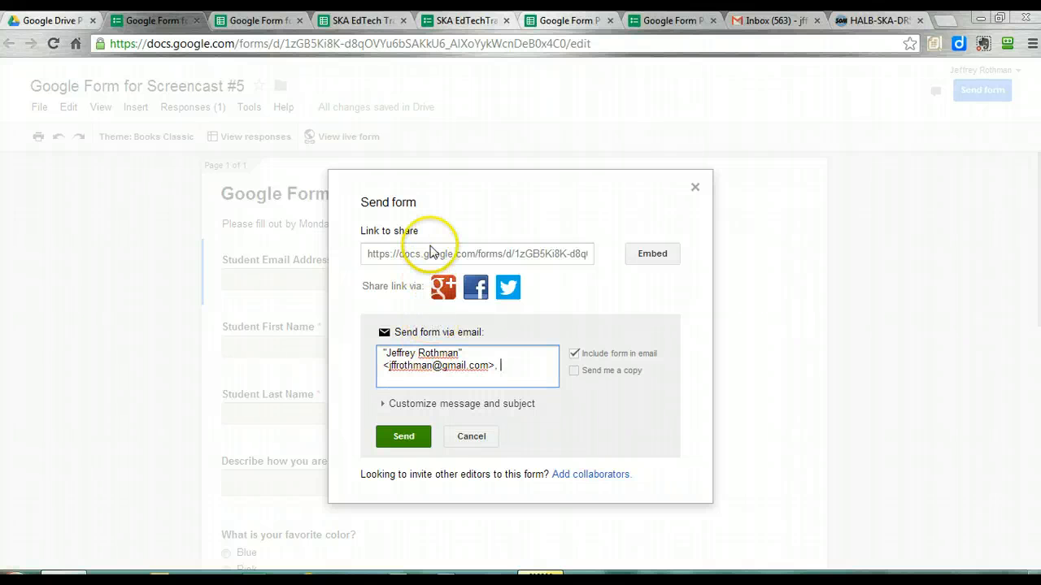
{"action": "left_click", "coordinate": [432, 255]}
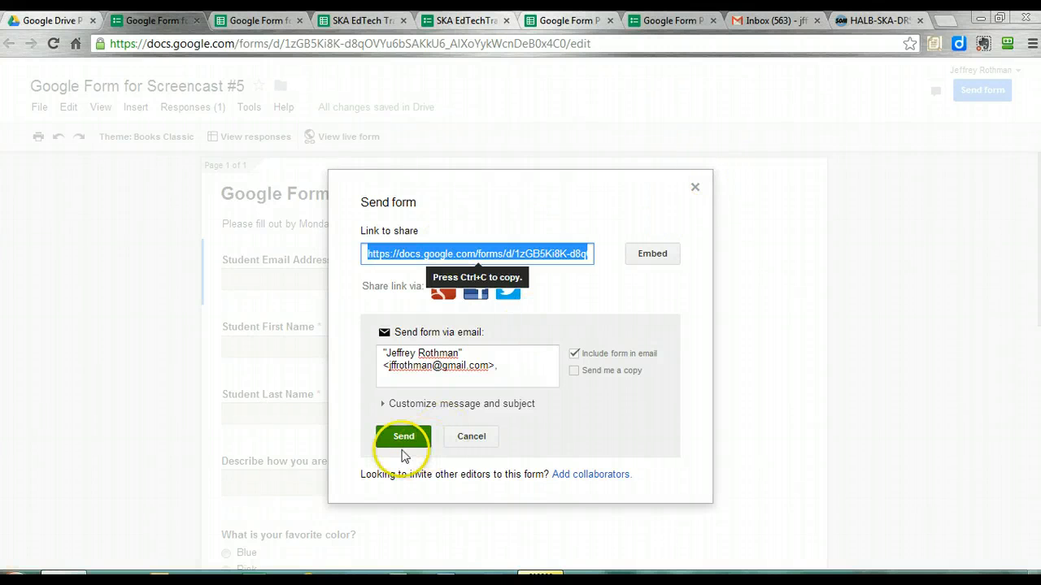
{"action": "left_click", "coordinate": [694, 188]}
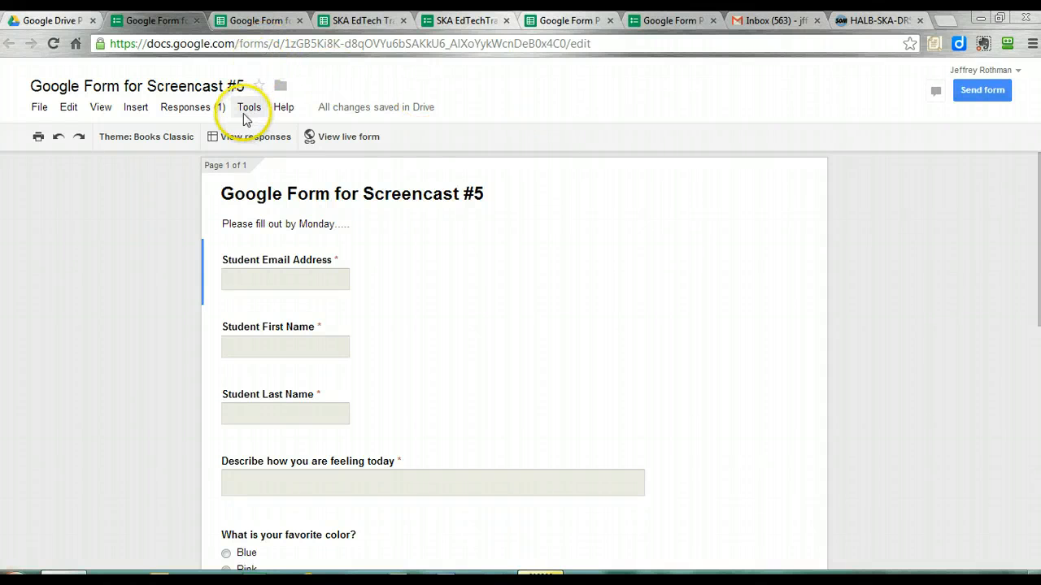
- Open the live form from the responses spreadsheet's form commands and select the live form's web address
{"action": "left_click", "coordinate": [257, 22]}
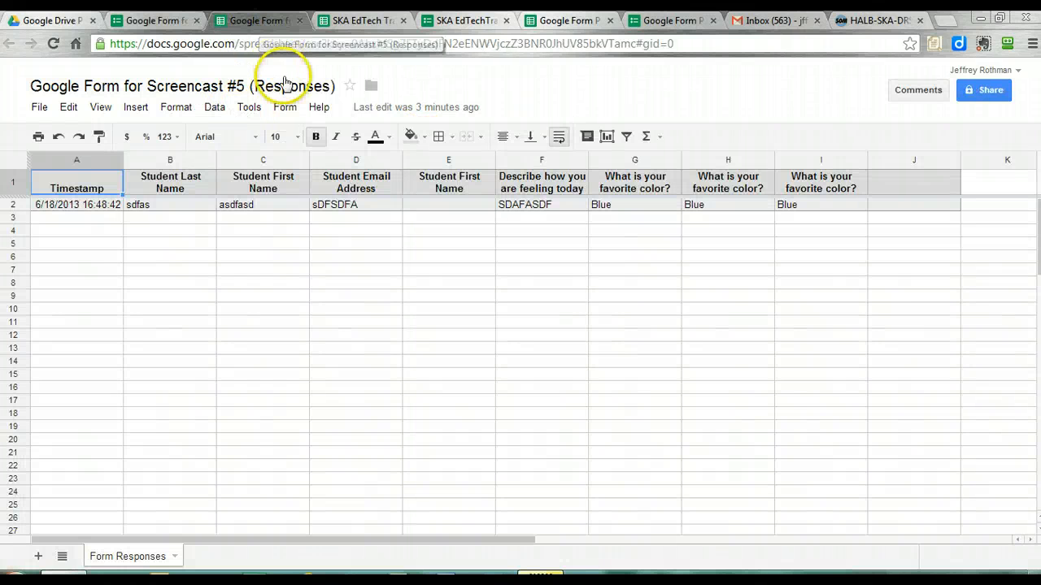
{"action": "left_click", "coordinate": [365, 20]}
{"action": "left_click", "coordinate": [260, 20]}
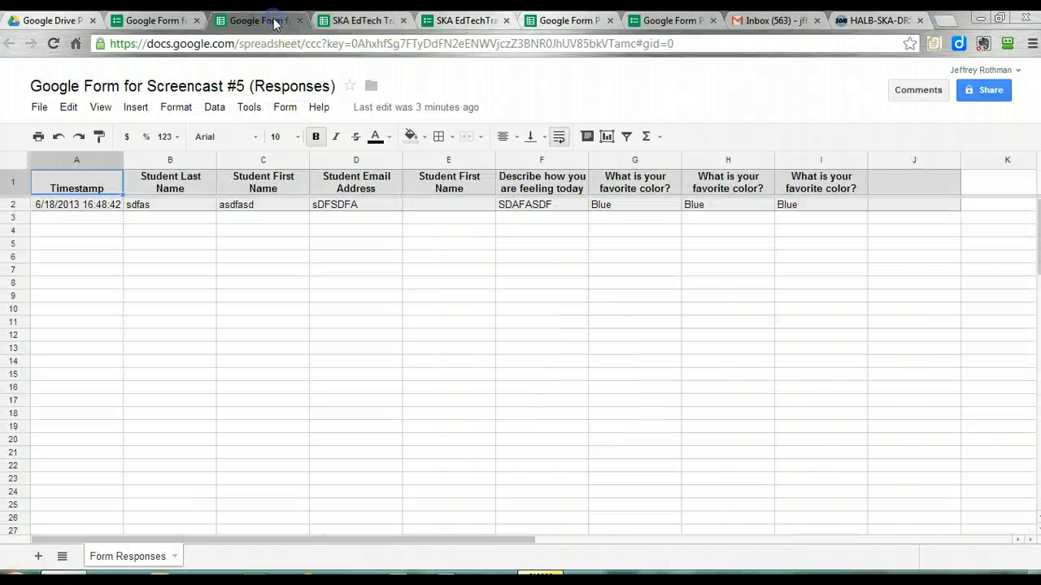
{"action": "left_click", "coordinate": [250, 109]}
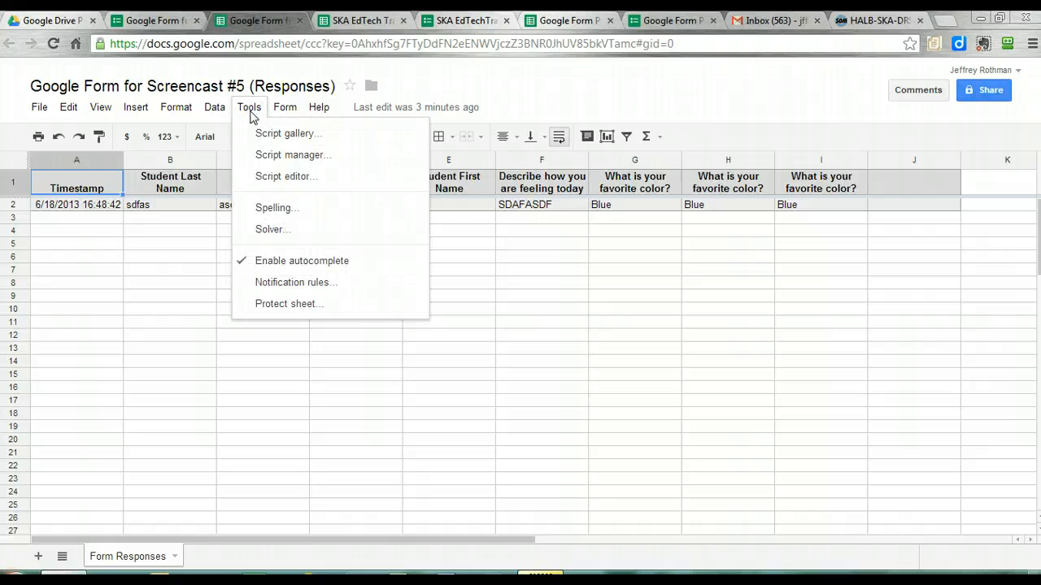
{"action": "left_click", "coordinate": [284, 108]}
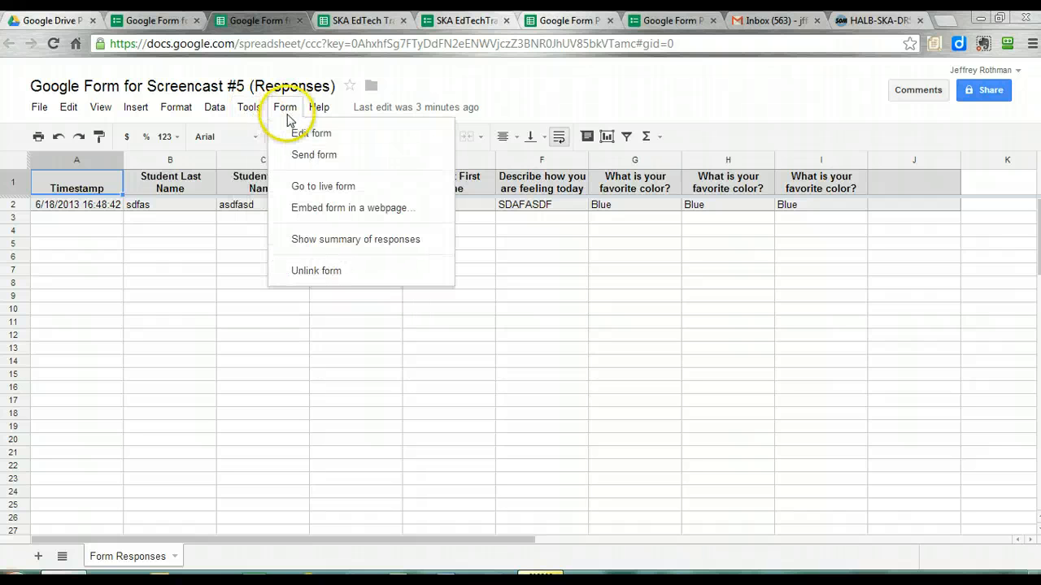
{"action": "left_click", "coordinate": [317, 195]}
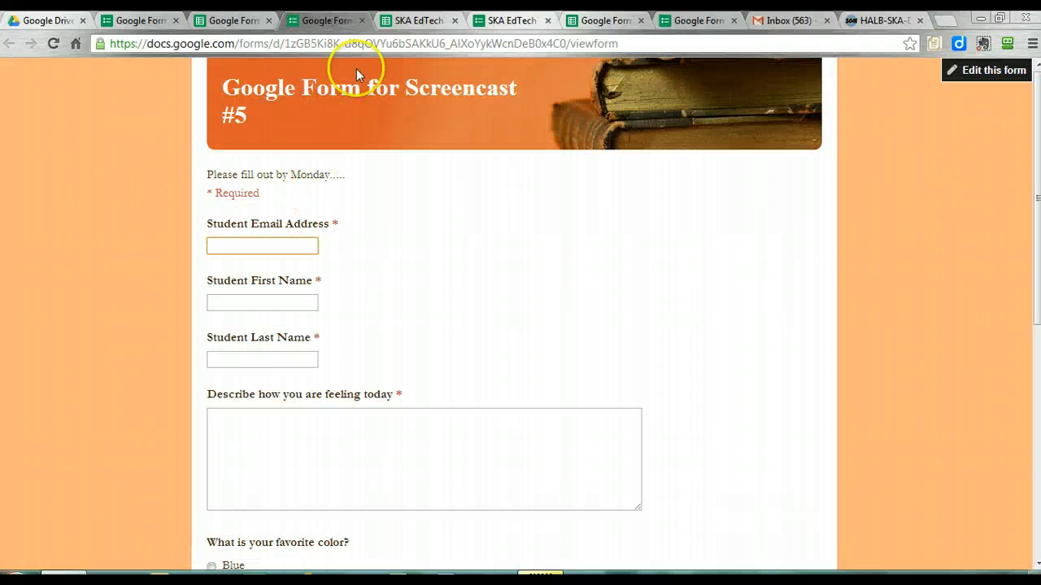
{"action": "left_click", "coordinate": [361, 46]}
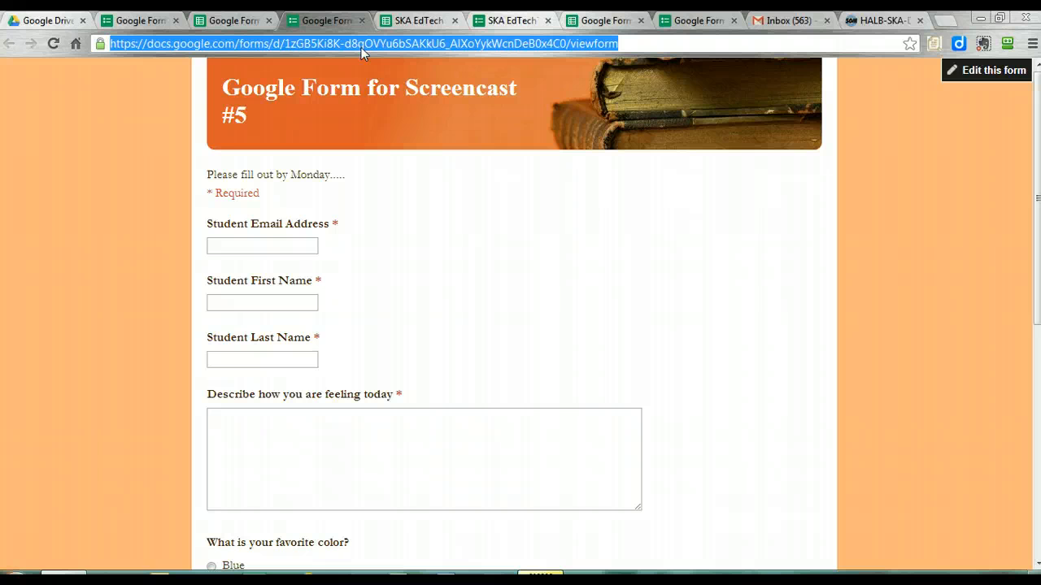
- Compare the responses spreadsheet's web address with the live form's address, and return to the form editor
{"action": "left_click", "coordinate": [259, 18]}
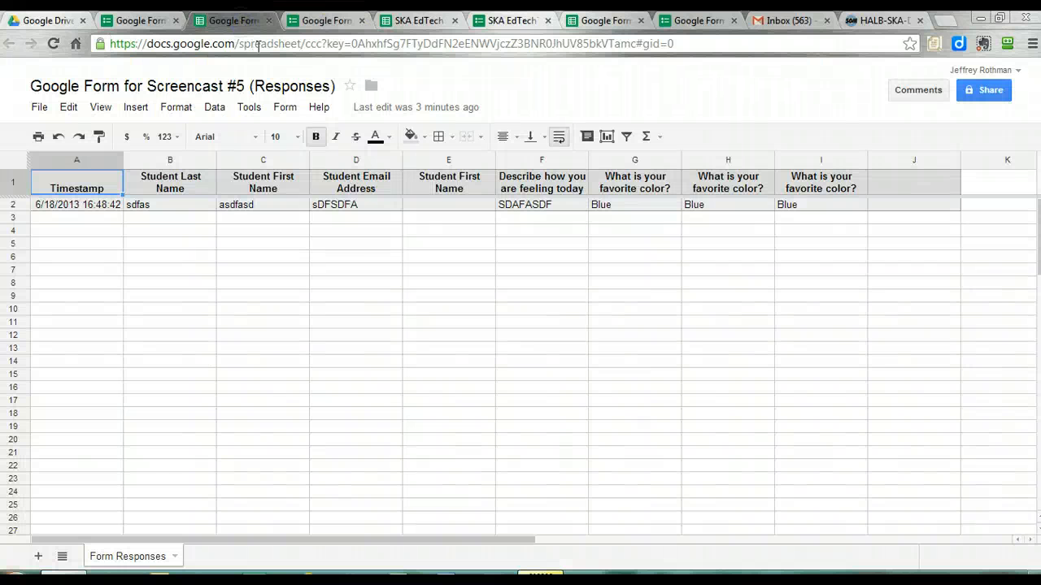
{"action": "left_click", "coordinate": [256, 45]}
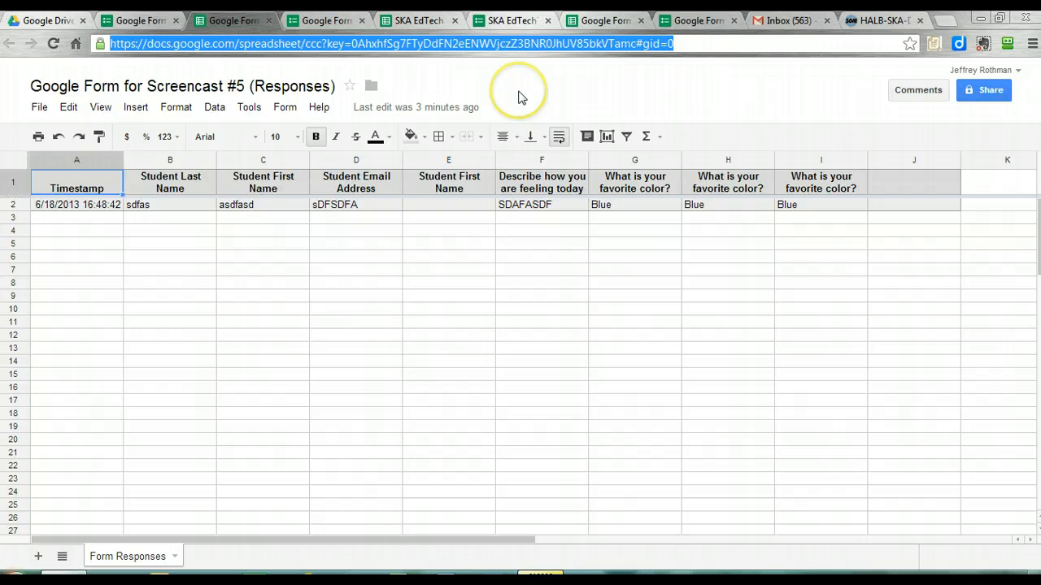
{"action": "left_click", "coordinate": [326, 21]}
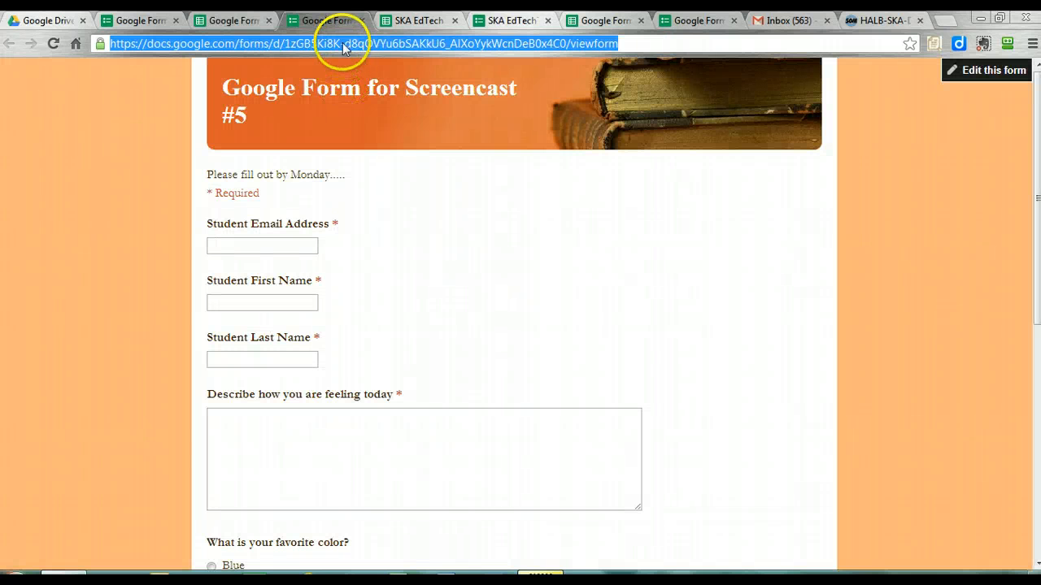
{"action": "left_click", "coordinate": [142, 22]}
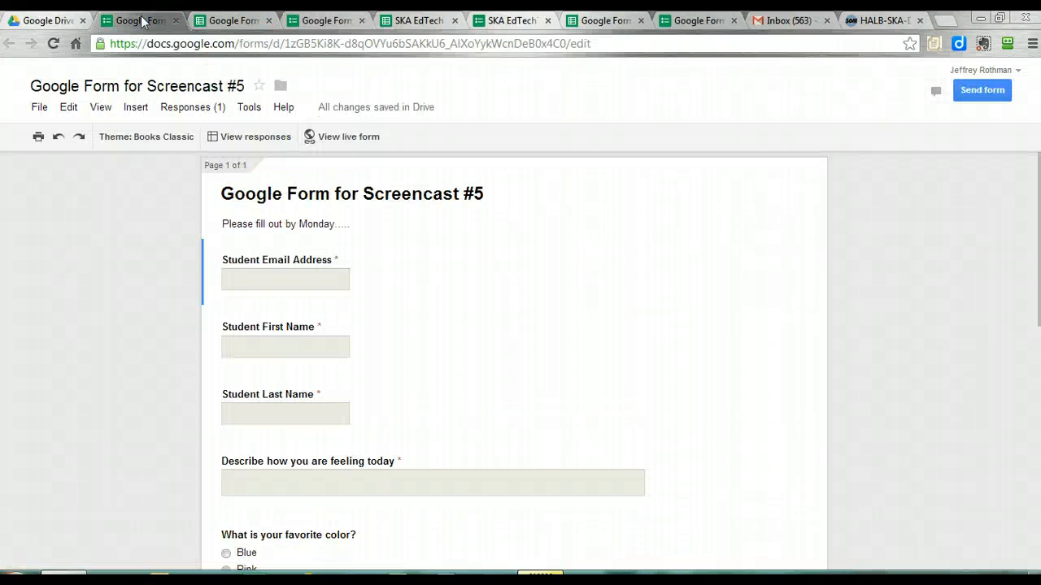